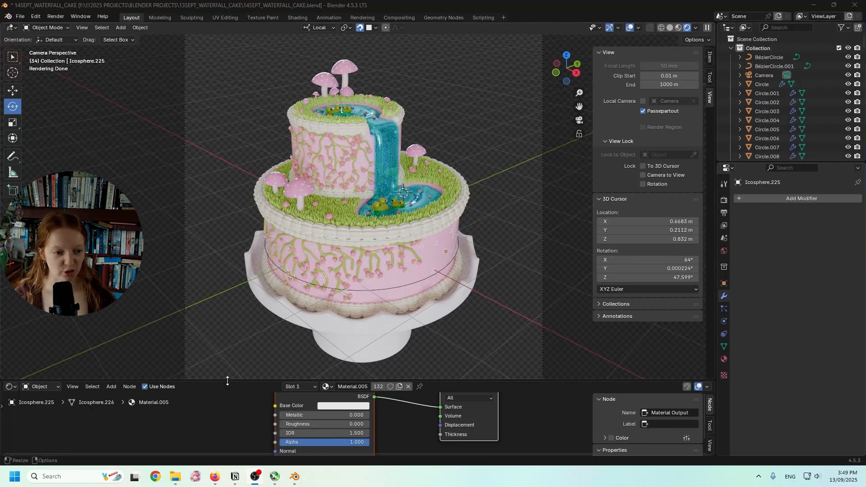
# - Switch the viewport to solid shading and open the cake stand's mesh in Edit Mode with nothing selected
pyautogui.moveTo(227, 381); pyautogui.dragTo(228, 388)
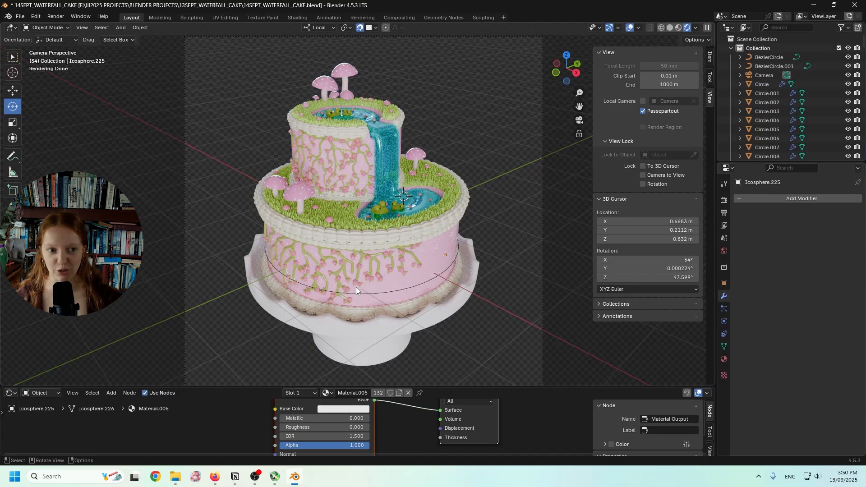
pyautogui.click(670, 28)
pyautogui.moveTo(433, 212)
pyautogui.mouseDown(button='middle')
pyautogui.moveTo(443, 135)
pyautogui.moveTo(383, 267)
pyautogui.mouseUp(button='middle')
pyautogui.click(383, 266)
pyautogui.click(46, 27)
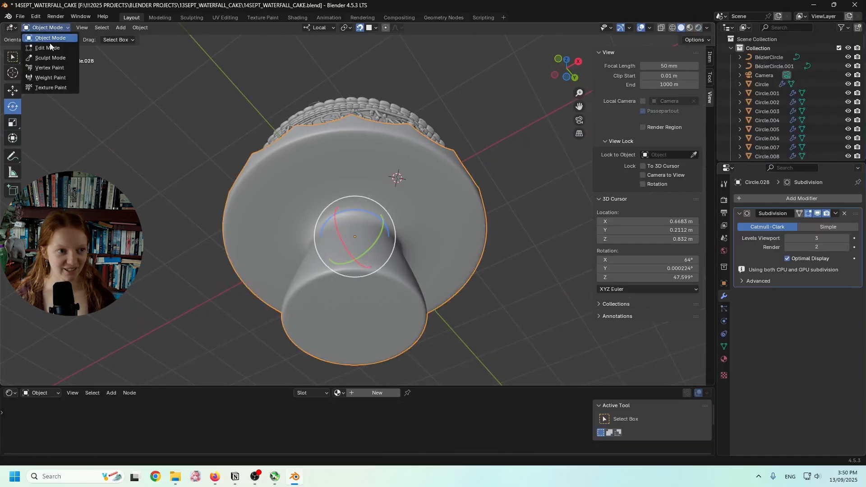
pyautogui.click(45, 47)
pyautogui.hotkey('alt', 'a')
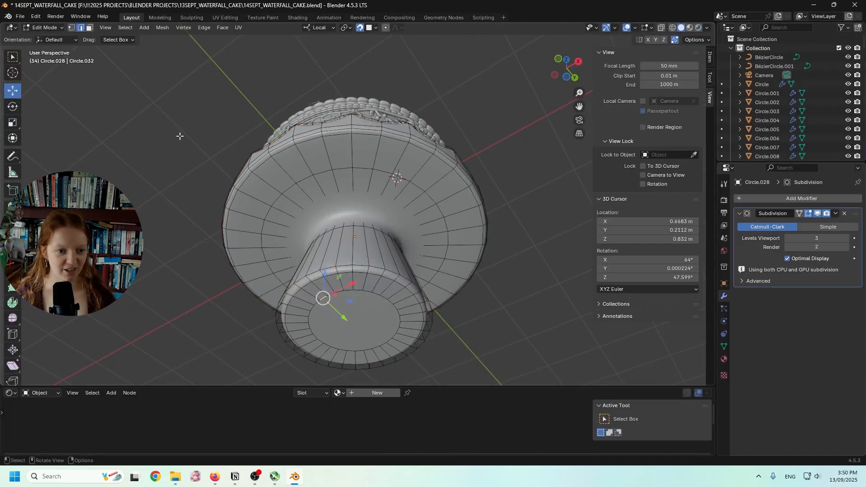
# - Select the bottom face of the cake stand's foot and snap the 3D cursor to it
pyautogui.click(90, 28)
pyautogui.click(368, 303)
pyautogui.keyDown('shift'); pyautogui.moveTo(369, 303); pyautogui.dragTo(371, 274, button='middle'); pyautogui.keyUp('shift')
pyautogui.hotkey('shift', 's')
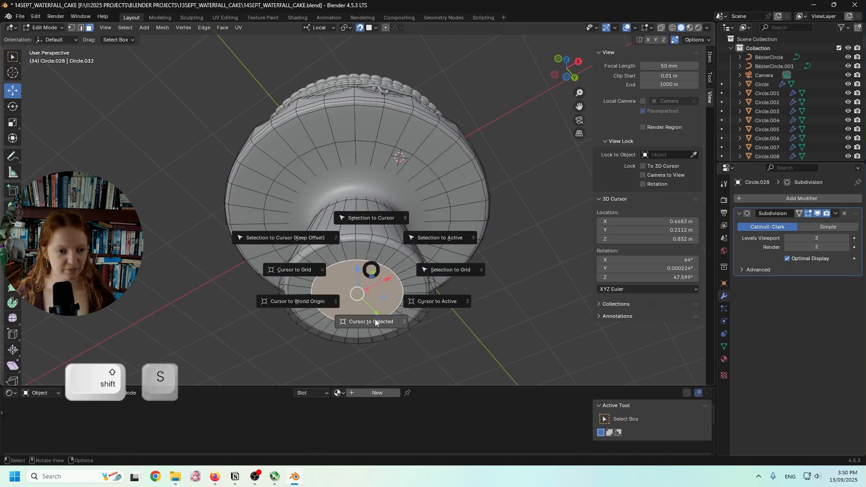
pyautogui.click(375, 322)
# - Add a plane at the 3D cursor in Object Mode and scale it up by 2.865
pyautogui.click(43, 27)
pyautogui.click(45, 37)
pyautogui.hotkey('shift', 'a')
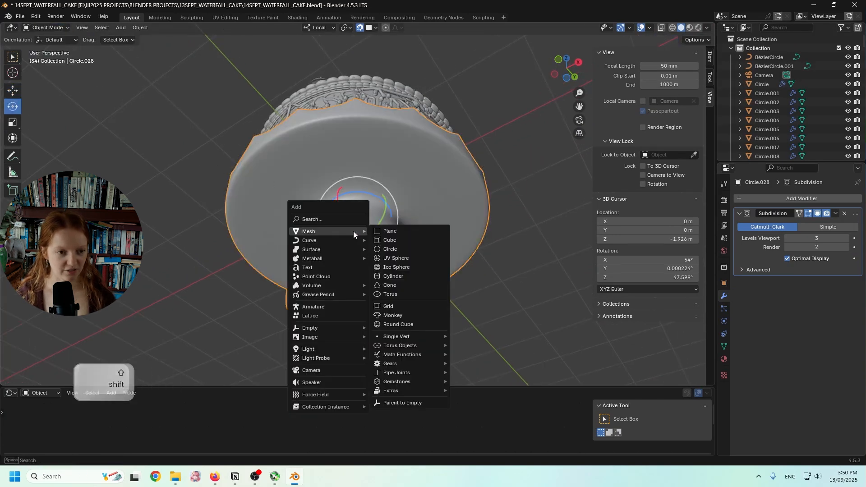
pyautogui.click(398, 233)
pyautogui.press('s')
pyautogui.moveTo(404, 249); pyautogui.dragTo(352, 259, button='middle')
pyautogui.click(583, 258)
# - Activate the Move tool and turn snapping off, undoing the trial move of the plane
pyautogui.scroll(3, 352, 259)
pyautogui.keyDown('shift'); pyautogui.moveTo(360, 289); pyautogui.dragTo(363, 236, button='middle'); pyautogui.keyUp('shift')
pyautogui.moveTo(331, 212); pyautogui.dragTo(339, 242, button='middle')
pyautogui.scroll(-3, 332, 225)
pyautogui.hotkey('shift', 'space')
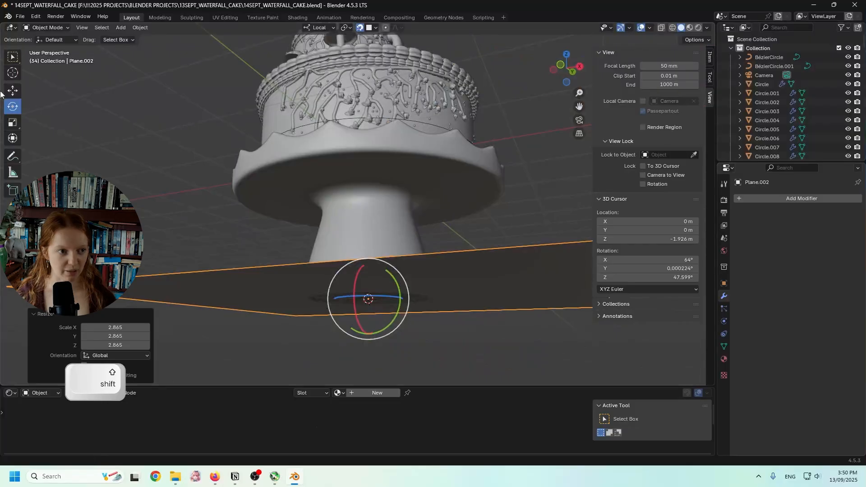
pyautogui.press('g')
pyautogui.moveTo(368, 267); pyautogui.dragTo(363, 268)
pyautogui.hotkey('ctrl', 'z')
pyautogui.click(361, 29)
pyautogui.click(337, 234)
# - Scale the floor plane up by 1.931, and enlarge it further while checking its coverage through the camera
pyautogui.moveTo(284, 246); pyautogui.dragTo(283, 283, button='middle')
pyautogui.scroll(-3, 283, 283)
pyautogui.click(283, 283)
pyautogui.moveTo(328, 241); pyautogui.dragTo(311, 266, button='middle')
pyautogui.press('s')
pyautogui.click(558, 158)
pyautogui.click(579, 120)
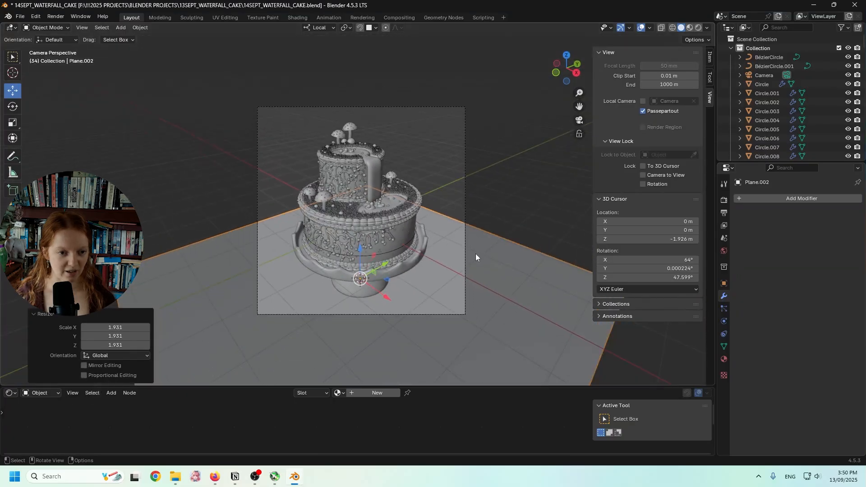
pyautogui.press('s')
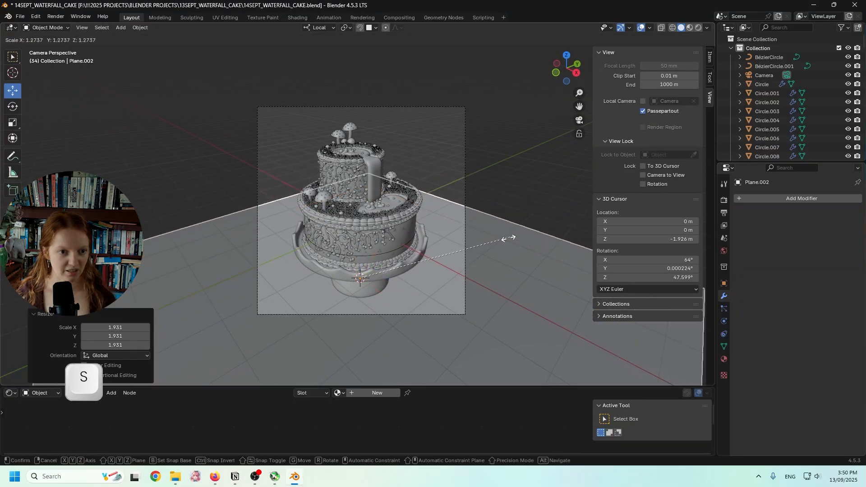
pyautogui.click(532, 231)
pyautogui.click(551, 166)
# - Extrude the plane's two edges behind the cake upward along Z by about 13.8 m to form backdrop walls
pyautogui.moveTo(504, 218); pyautogui.dragTo(343, 226, button='middle')
pyautogui.click(45, 27)
pyautogui.click(43, 47)
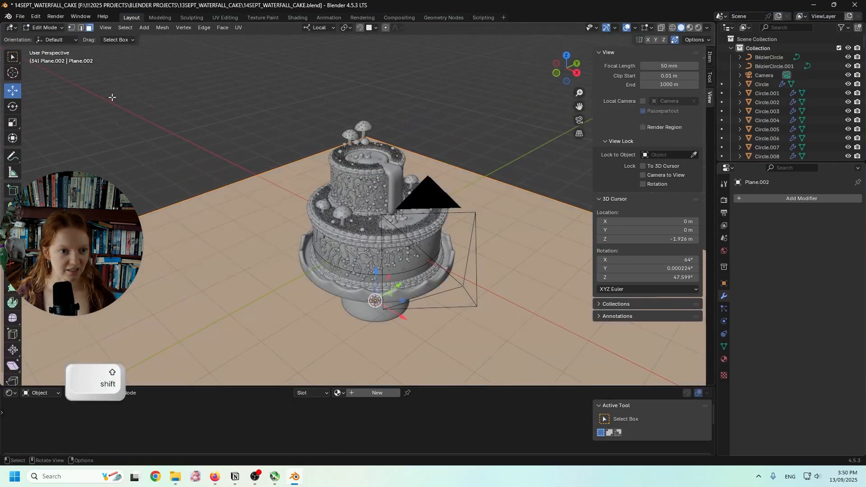
pyautogui.click(205, 193)
pyautogui.keyDown('shift'); pyautogui.click(458, 166); pyautogui.keyUp('shift')
pyautogui.scroll(-2, 361, 199)
pyautogui.moveTo(336, 203); pyautogui.dragTo(375, 178, button='middle')
pyautogui.press('e')
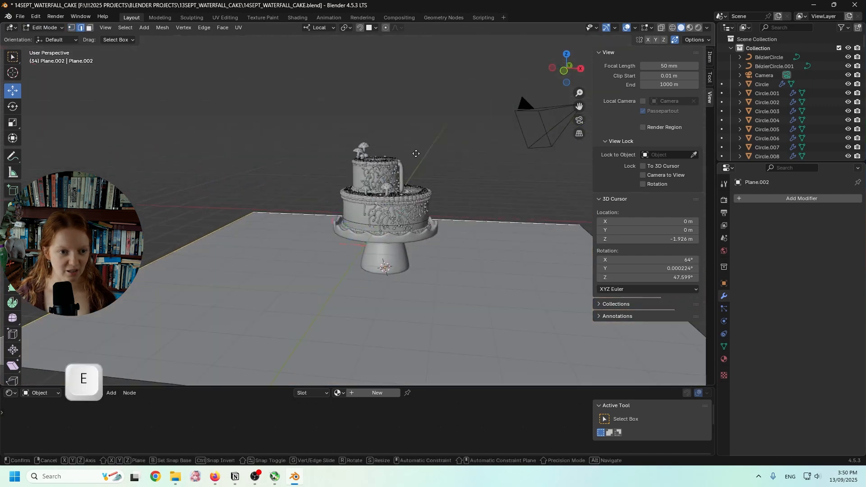
pyautogui.press('z')
pyautogui.click(455, 160)
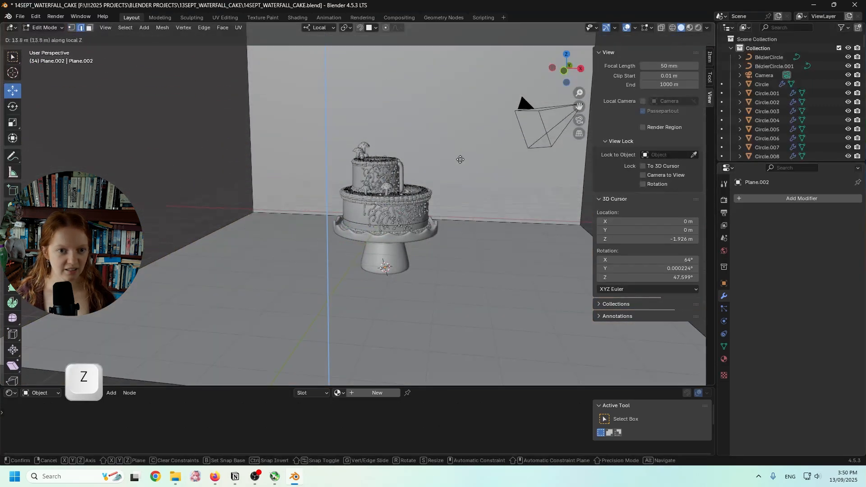
# - Bevel the two edges where the backdrop walls meet the floor, using 9 segments and a wide offset
pyautogui.click(580, 121)
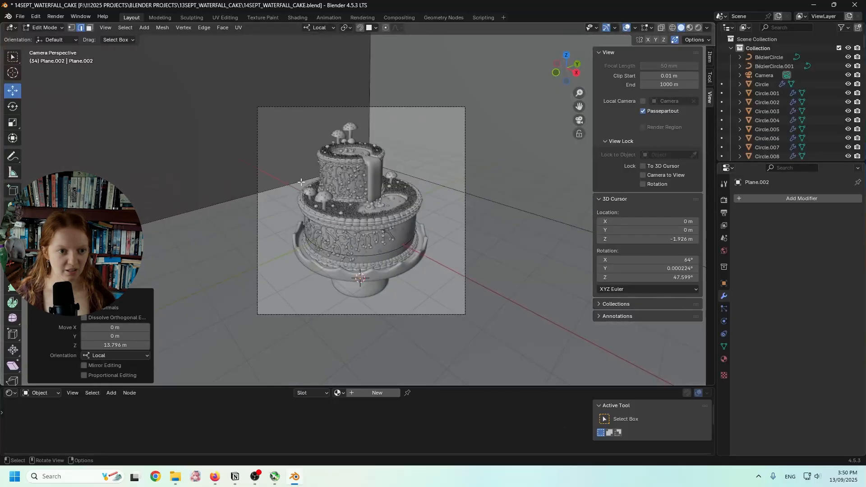
pyautogui.click(244, 198)
pyautogui.keyDown('shift'); pyautogui.click(408, 176); pyautogui.keyUp('shift')
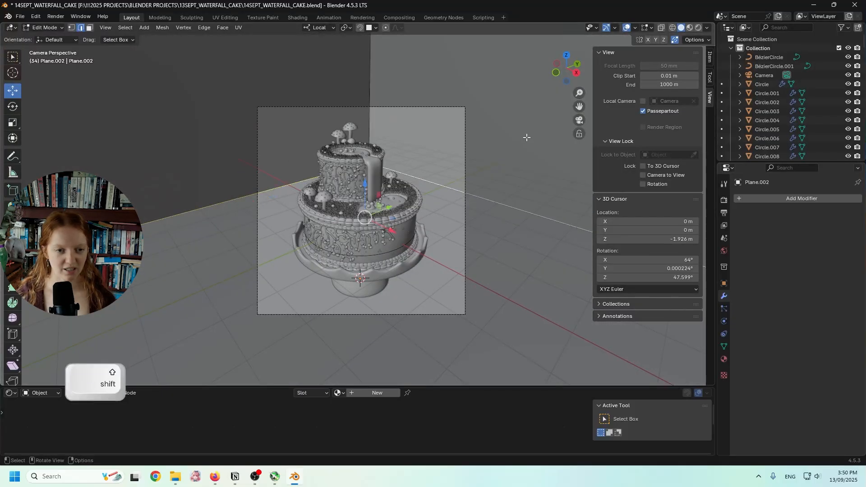
pyautogui.hotkey('ctrl', 'b')
pyautogui.scroll(4, 612, 109)
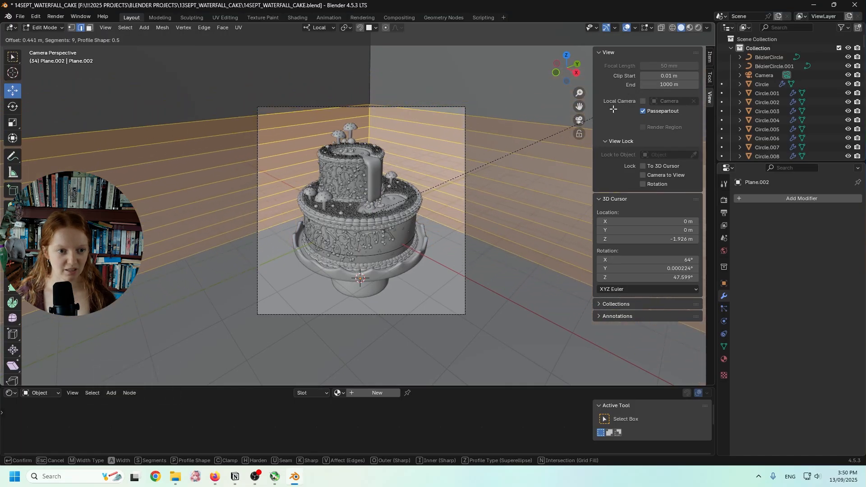
pyautogui.click(381, 99)
# - Return to Object Mode and apply Shade Smooth to the backdrop
pyautogui.click(45, 28)
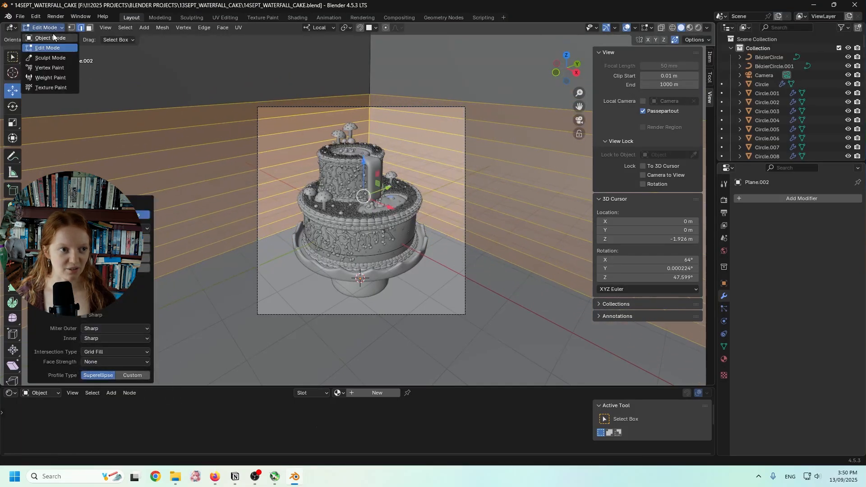
pyautogui.click(45, 37)
pyautogui.rightClick(168, 94)
pyautogui.click(168, 94)
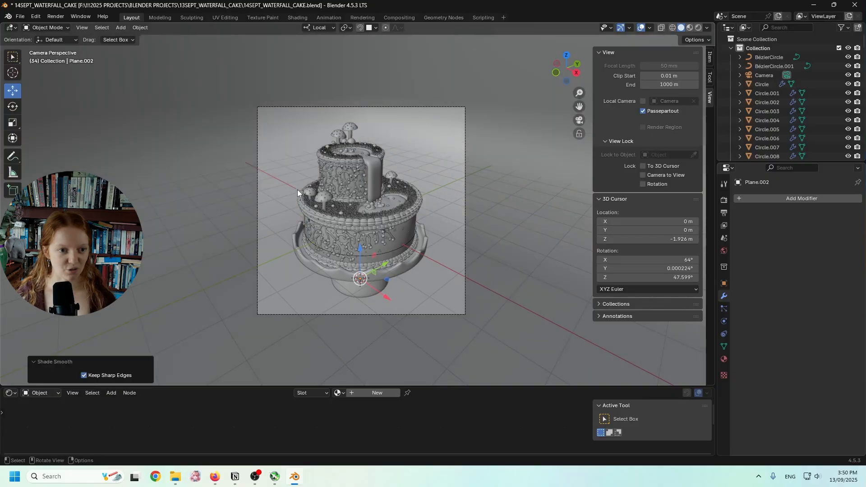
# - Select the camera and preview the cake against the backdrop in rendered shading
pyautogui.keyDown('shift'); pyautogui.click(402, 96); pyautogui.keyUp('shift')
pyautogui.scroll(1, 360, 178)
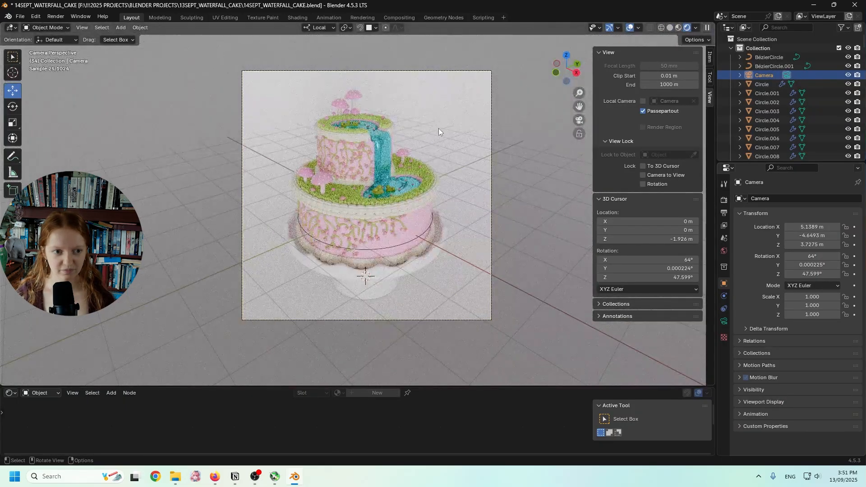
pyautogui.scroll(2, 410, 180)
pyautogui.keyDown('shift'); pyautogui.moveTo(441, 191); pyautogui.dragTo(438, 186, button='middle'); pyautogui.keyUp('shift')
pyautogui.scroll(1, 437, 186)
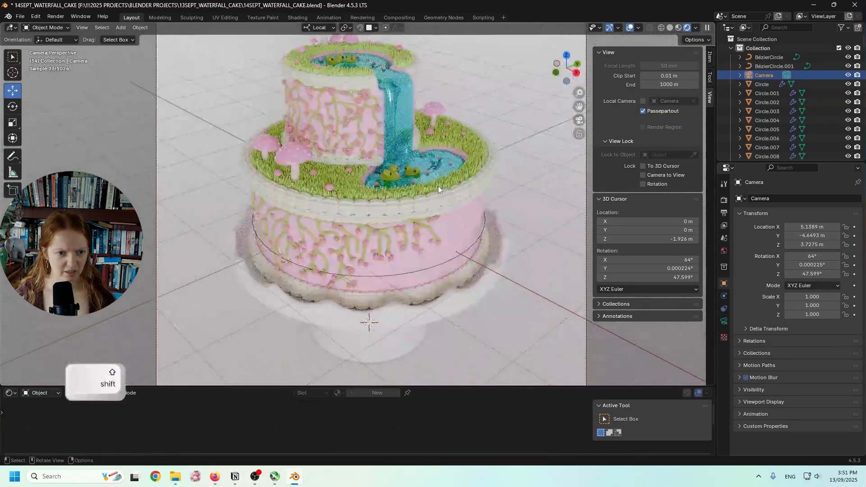
pyautogui.keyDown('shift'); pyautogui.moveTo(438, 190); pyautogui.dragTo(399, 197, button='middle'); pyautogui.keyUp('shift')
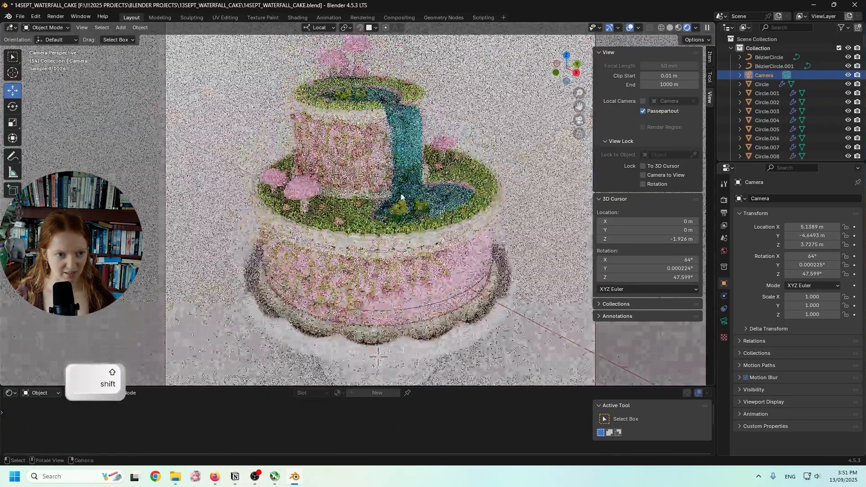
# - Hide the floor grid and the X and Y axes in the viewport overlays
pyautogui.click(618, 28)
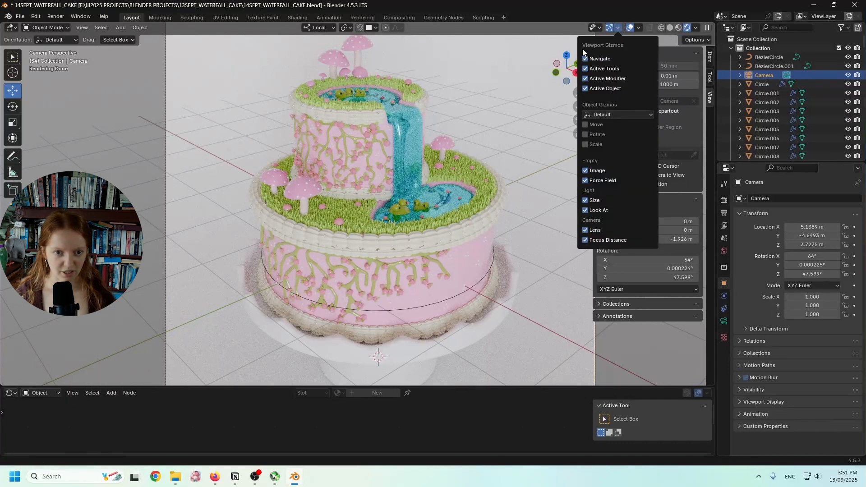
pyautogui.click(618, 28)
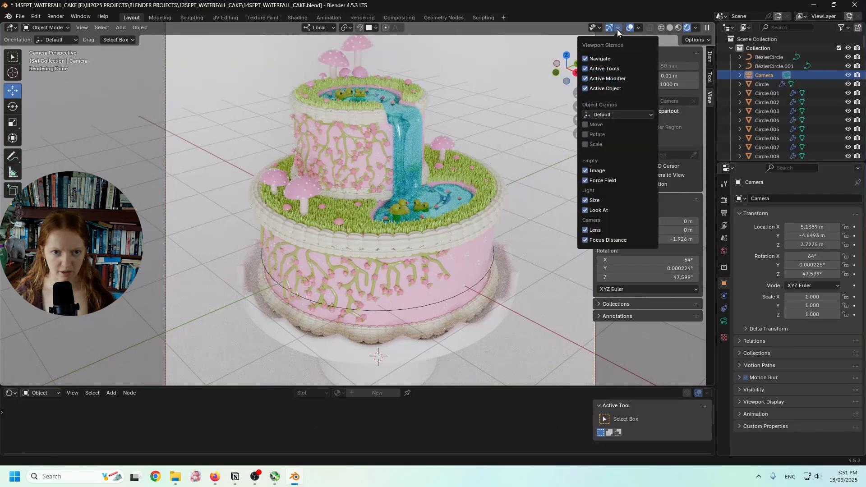
pyautogui.click(639, 27)
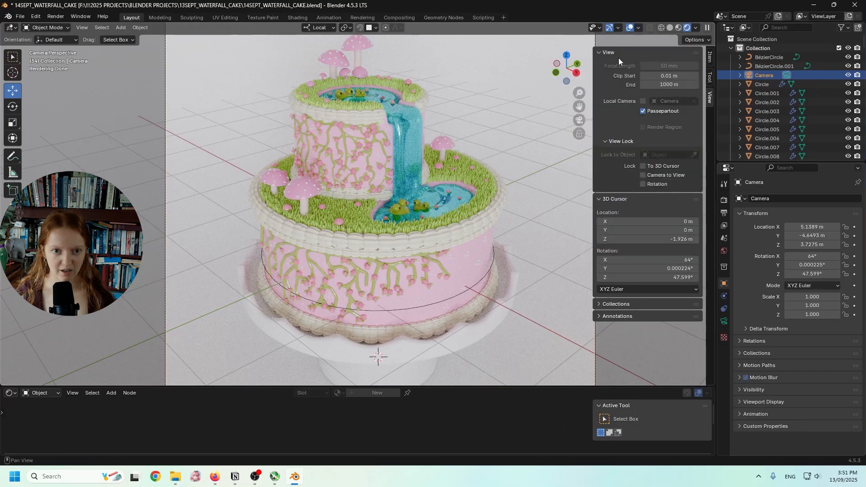
pyautogui.click(639, 28)
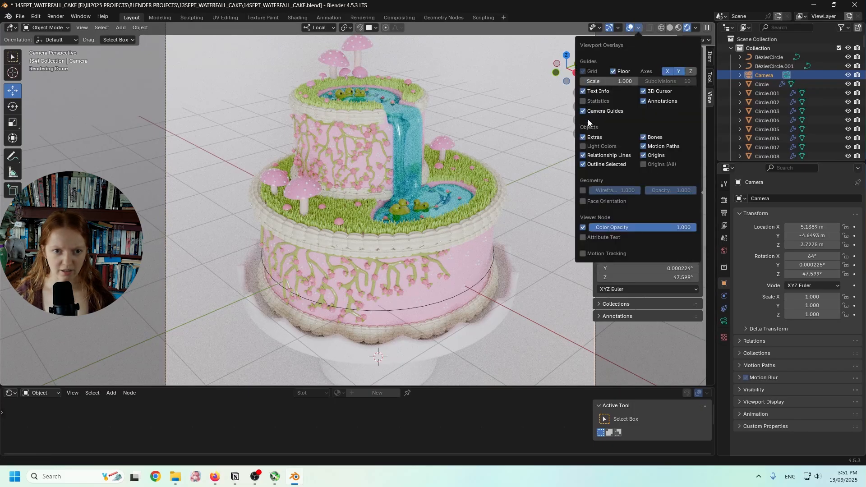
pyautogui.click(615, 71)
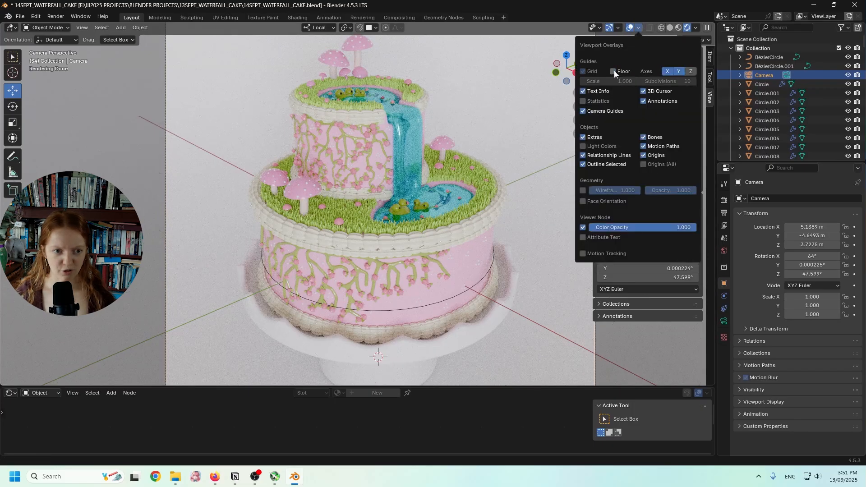
pyautogui.click(638, 29)
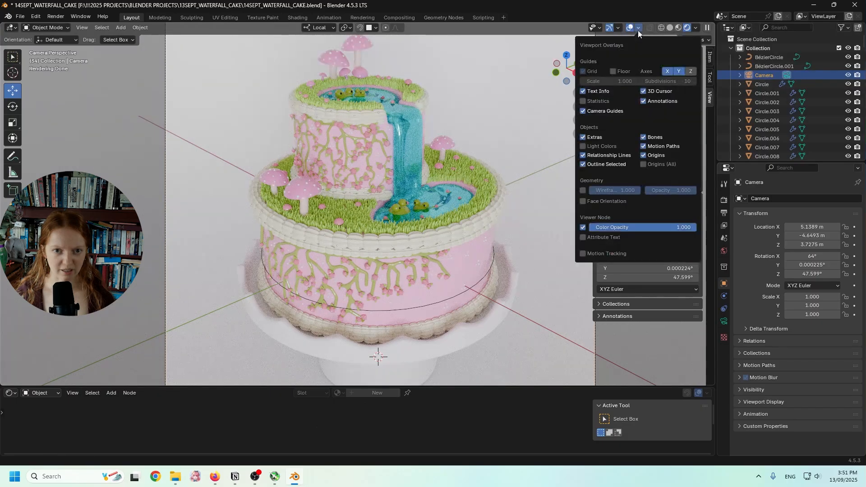
pyautogui.click(669, 72)
pyautogui.click(677, 70)
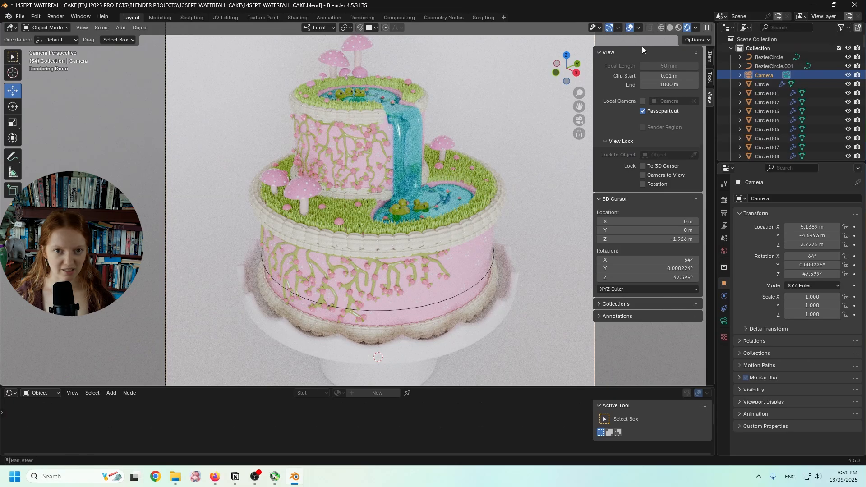
# - Try hiding the Extras overlay in the viewport
pyautogui.click(637, 29)
pyautogui.click(583, 137)
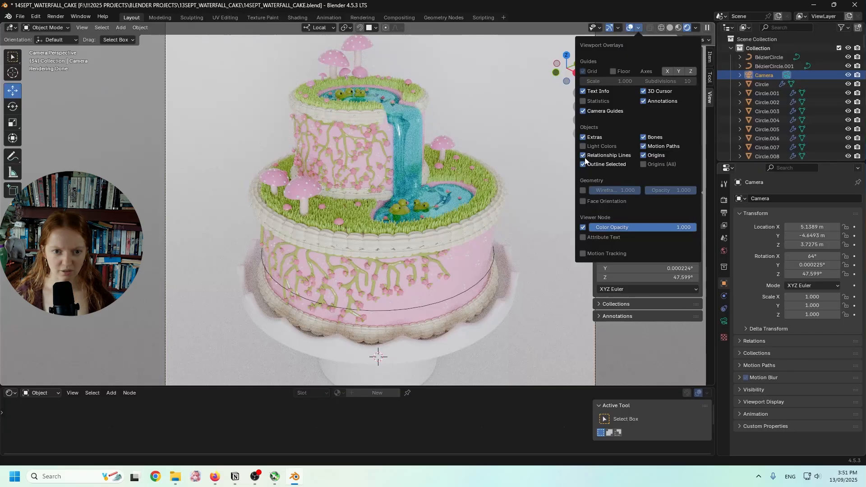
pyautogui.click(583, 138)
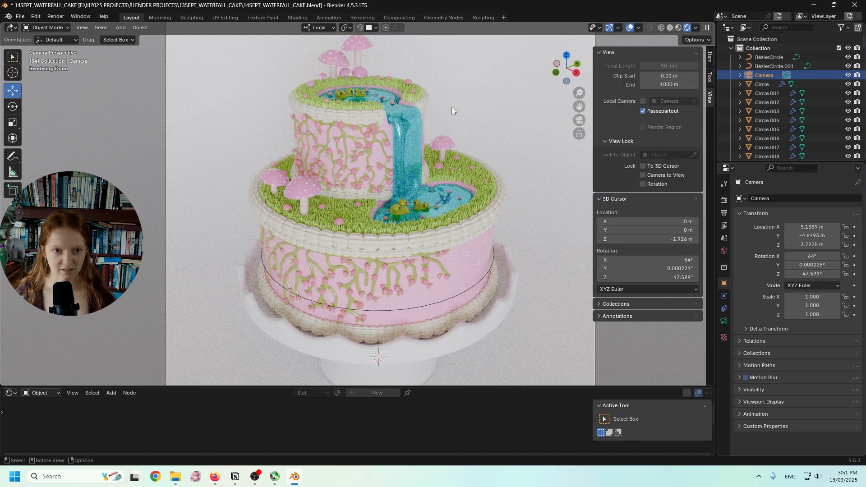
# - Set the camera's passepartout opacity to 1.000 in its viewport display settings
pyautogui.scroll(-2, 413, 167)
pyautogui.scroll(1, 399, 160)
pyautogui.scroll(-1, 398, 155)
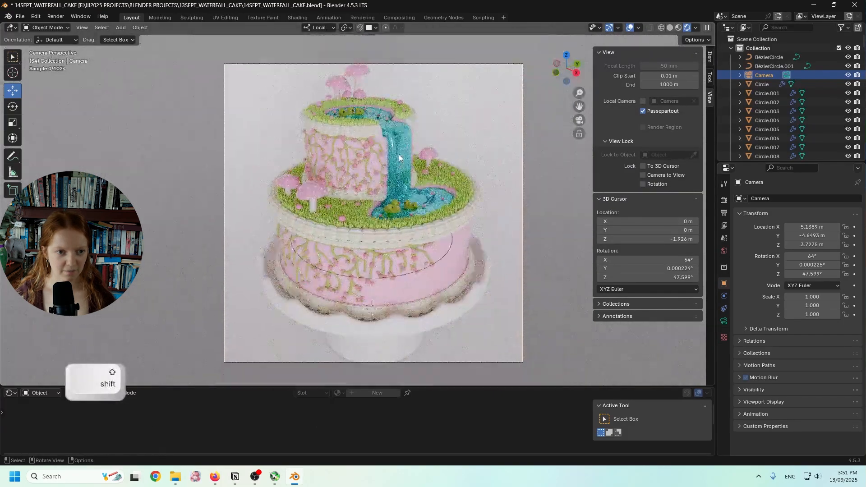
pyautogui.click(724, 321)
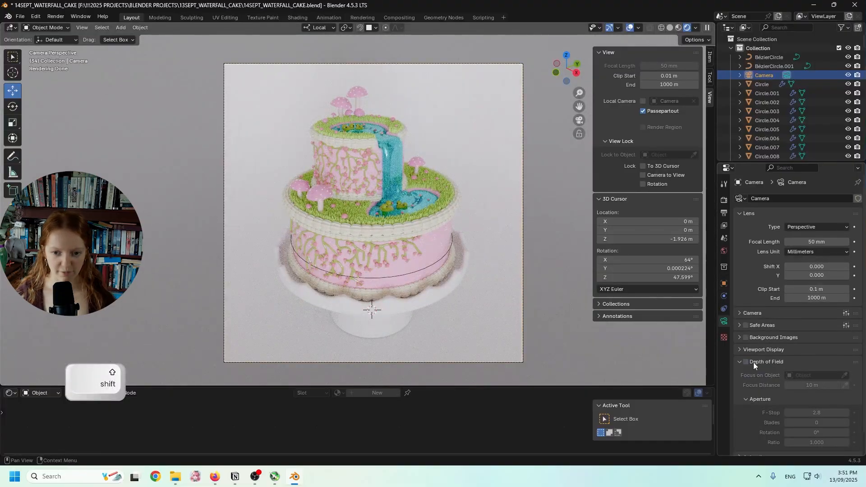
pyautogui.scroll(-1, 751, 360)
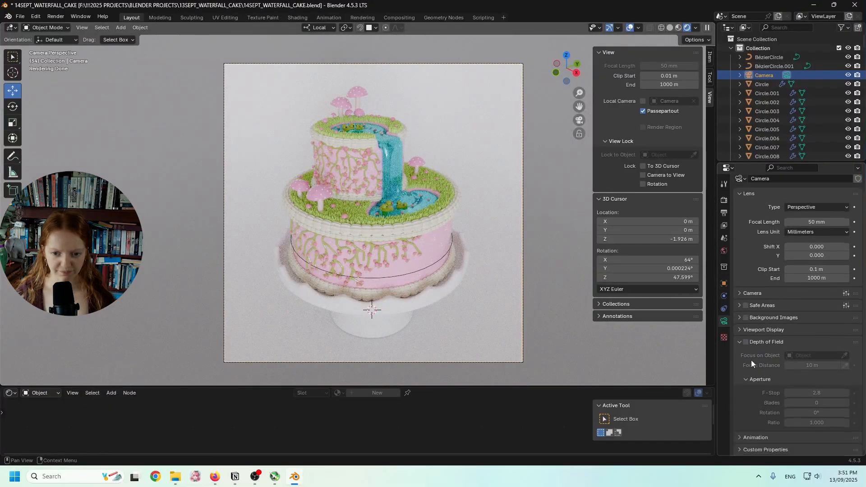
pyautogui.click(739, 307)
pyautogui.click(739, 307)
pyautogui.click(740, 316)
pyautogui.click(740, 317)
pyautogui.click(739, 328)
pyautogui.moveTo(818, 395); pyautogui.dragTo(851, 397)
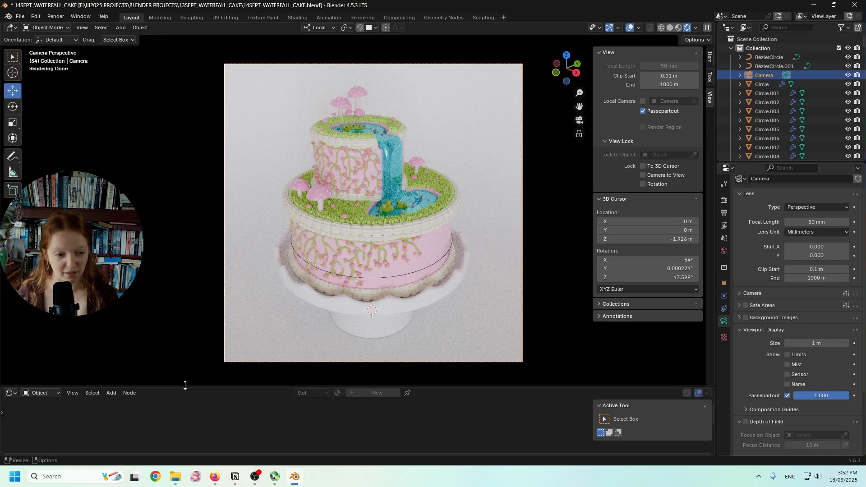
# - Give the curved backdrop a new material with a pale pink base colour
pyautogui.click(248, 291)
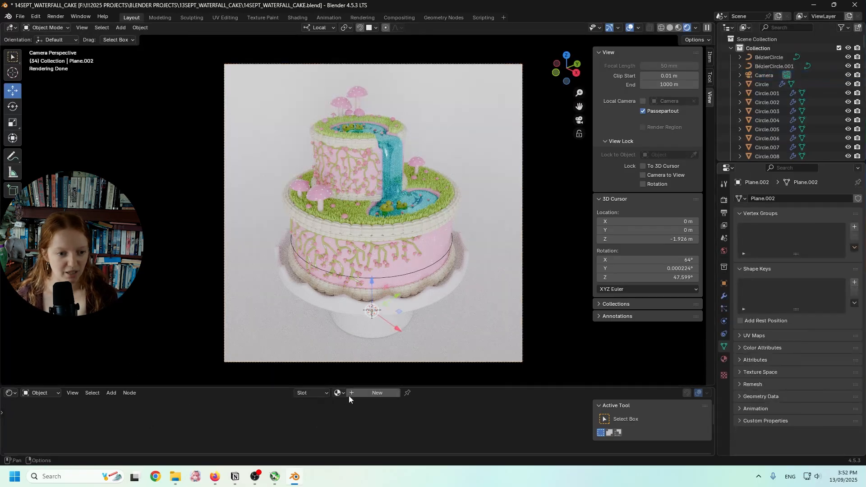
pyautogui.scroll(2, 338, 418)
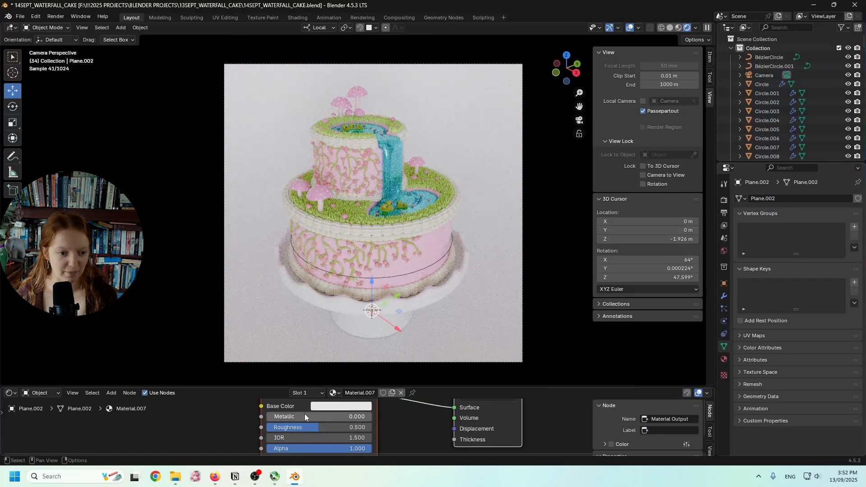
pyautogui.click(328, 406)
pyautogui.moveTo(355, 291); pyautogui.dragTo(356, 289)
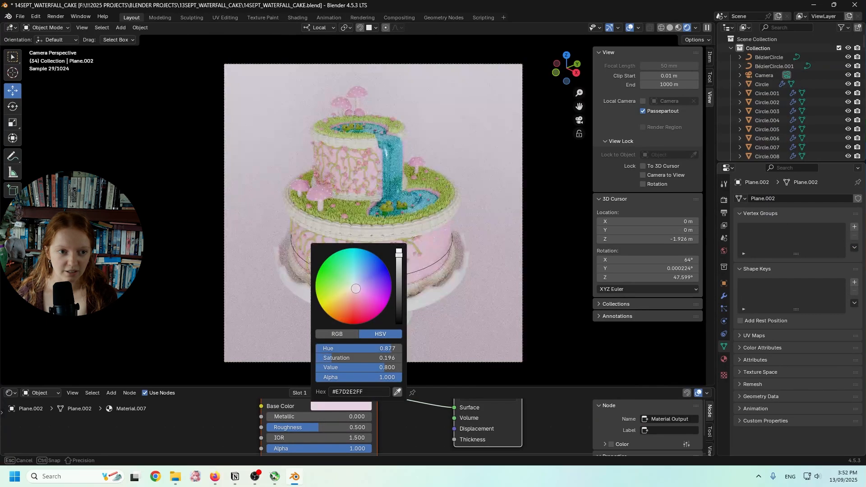
pyautogui.moveTo(356, 289); pyautogui.dragTo(354, 289)
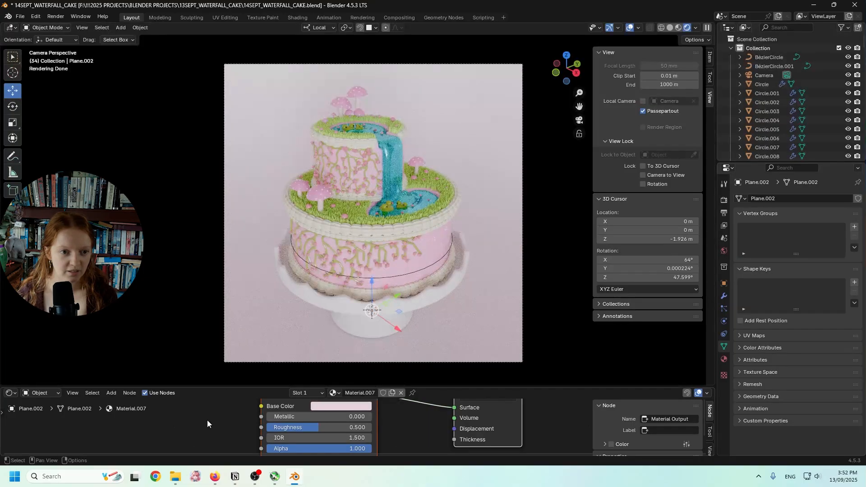
# - Select the camera and enable its depth of field
pyautogui.click(524, 137)
pyautogui.scroll(6, 422, 179)
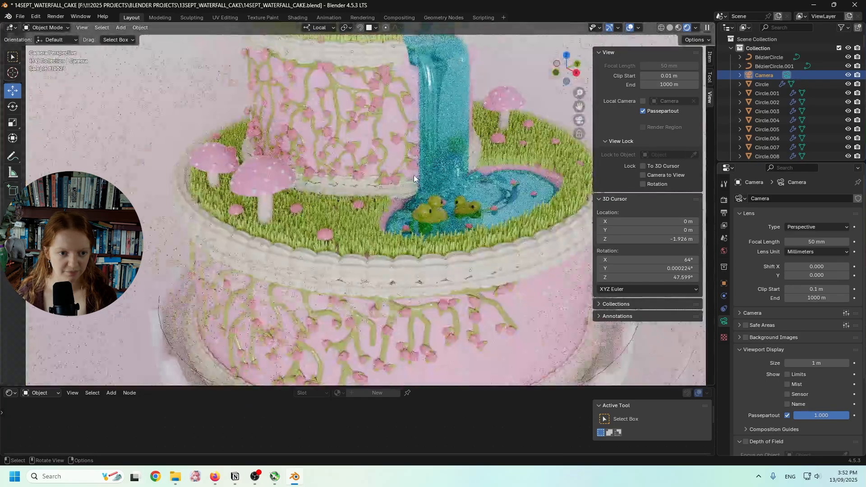
pyautogui.scroll(2, 413, 175)
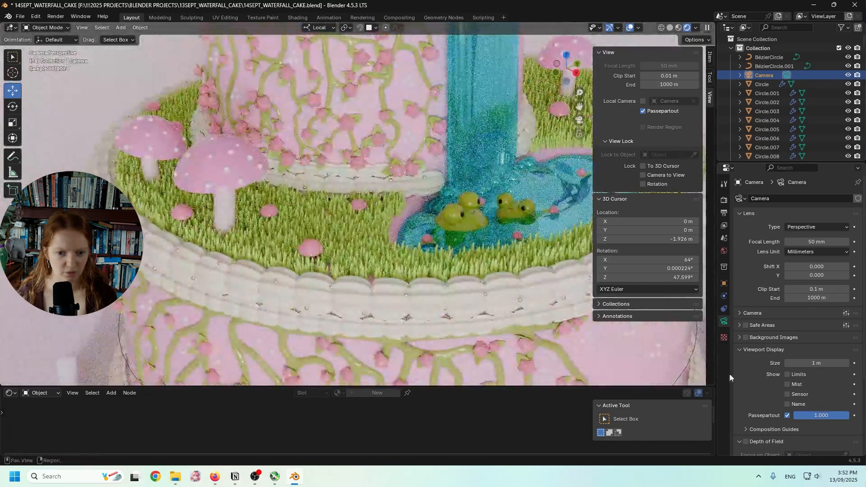
pyautogui.scroll(-5, 750, 370)
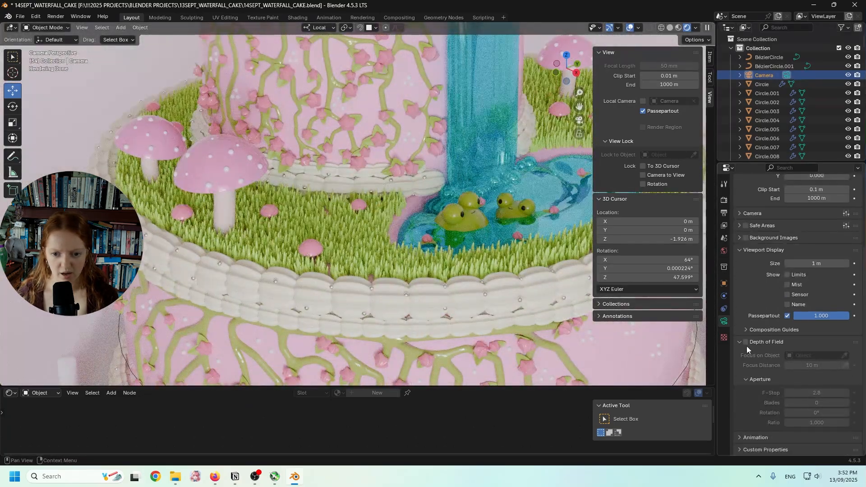
pyautogui.click(743, 342)
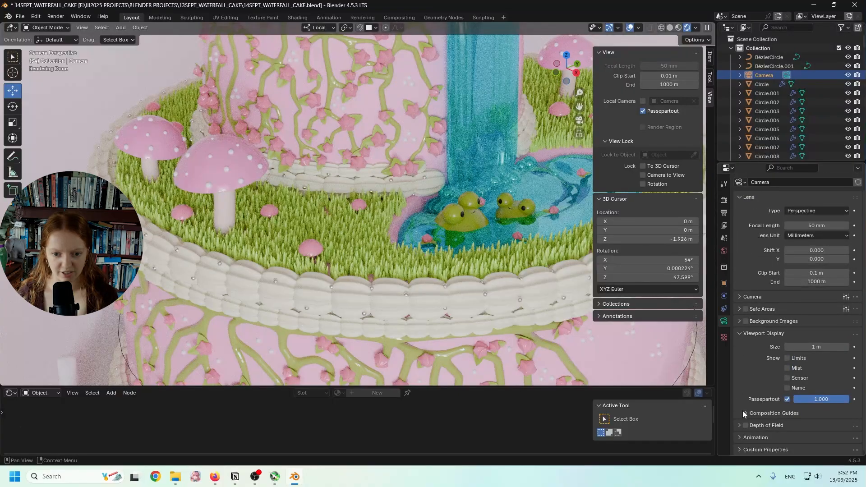
pyautogui.click(741, 425)
pyautogui.click(746, 426)
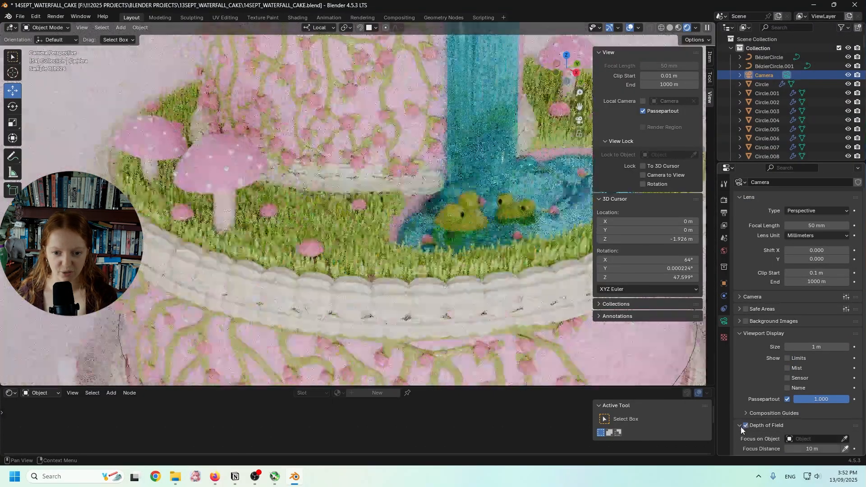
pyautogui.scroll(-3, 741, 425)
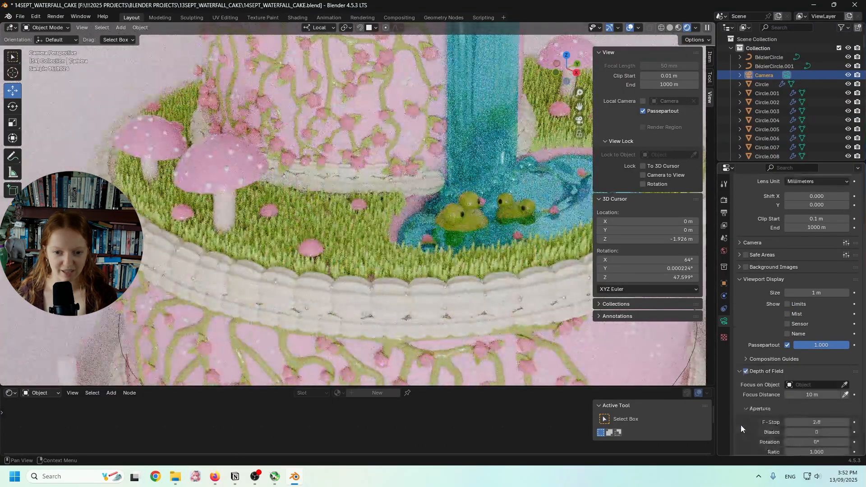
# - Set the camera's F-Stop to 0.1 and sample the focus distance from the left green figure in the lower pond
pyautogui.moveTo(818, 422); pyautogui.dragTo(796, 423)
pyautogui.click(845, 395)
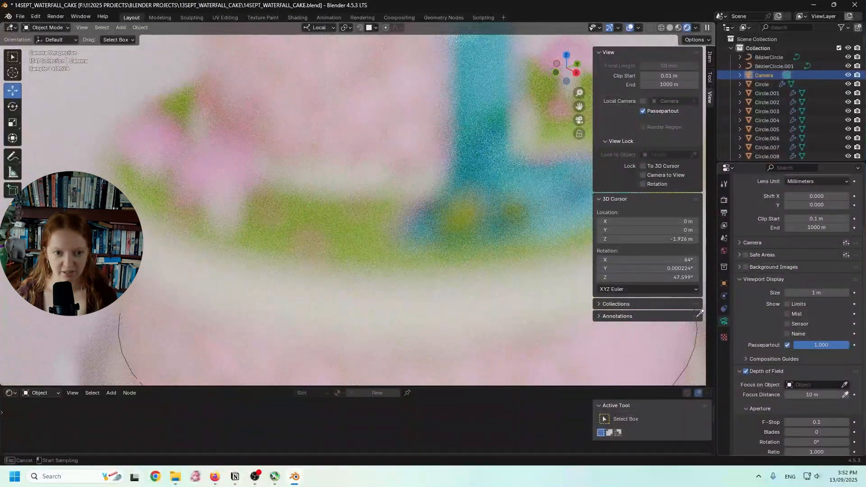
pyautogui.click(468, 214)
pyautogui.press('Home')
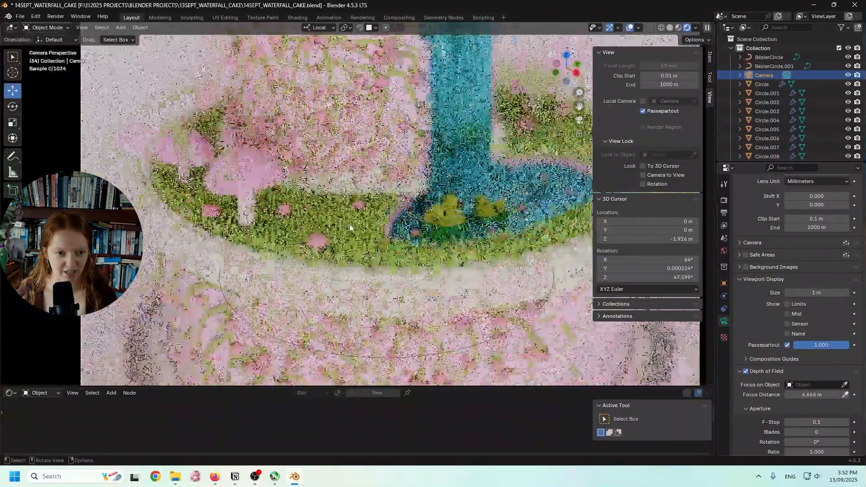
# - Set the camera's focus distance to 6.676 m and its F-Stop to 0.5
pyautogui.press('Home')
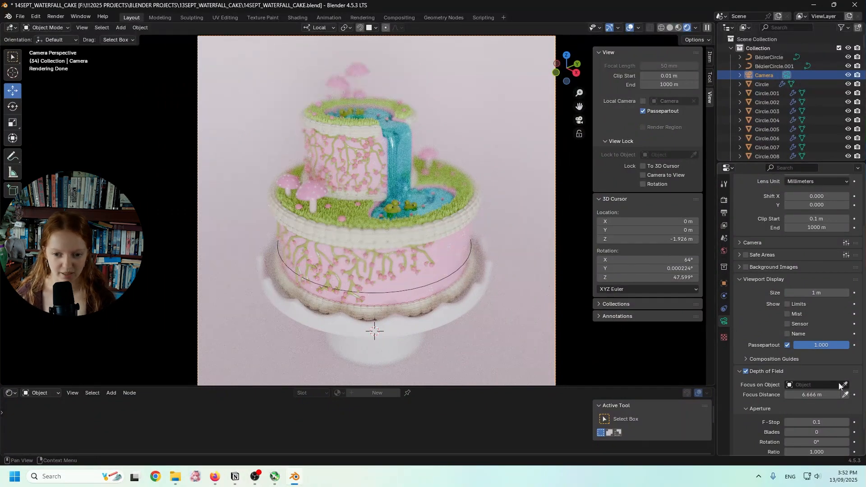
pyautogui.click(837, 395)
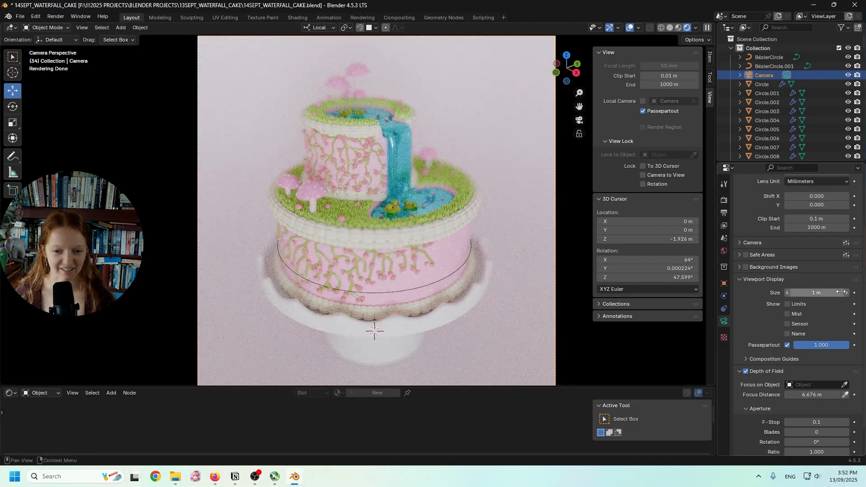
pyautogui.moveTo(817, 419); pyautogui.dragTo(850, 428)
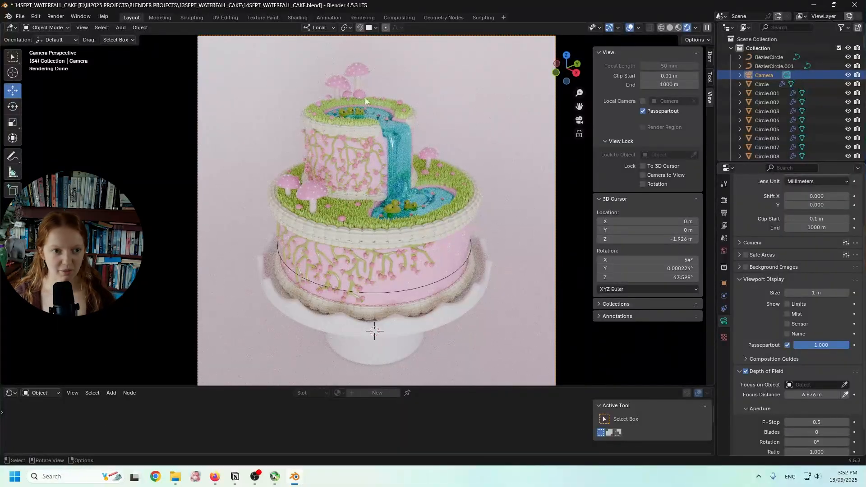
# - Select a pearl on the white piped border around the top of the upper tier
pyautogui.scroll(3, 393, 138)
pyautogui.keyDown('shift'); pyautogui.moveTo(369, 130); pyautogui.dragTo(355, 245, button='middle'); pyautogui.keyUp('shift')
pyautogui.scroll(3, 342, 81)
pyautogui.keyDown('shift'); pyautogui.moveTo(343, 80); pyautogui.dragTo(321, 208, button='middle'); pyautogui.keyUp('shift')
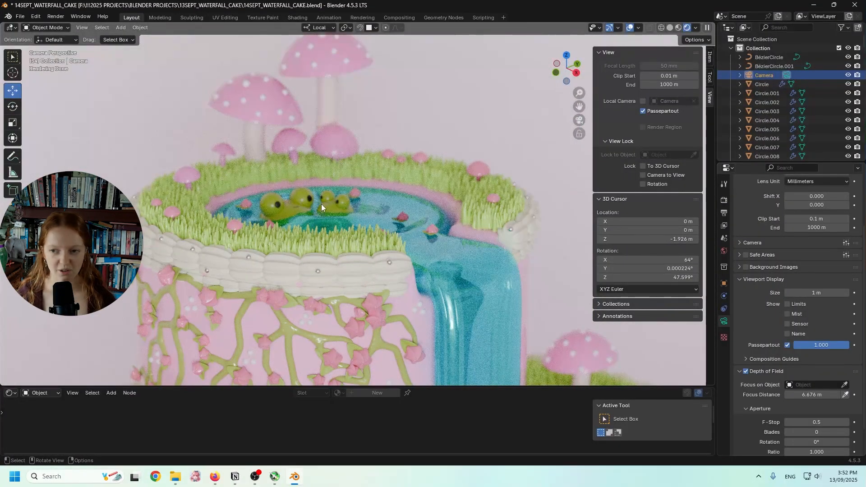
pyautogui.keyDown('shift'); pyautogui.moveTo(331, 217); pyautogui.dragTo(331, 127, button='middle'); pyautogui.keyUp('shift')
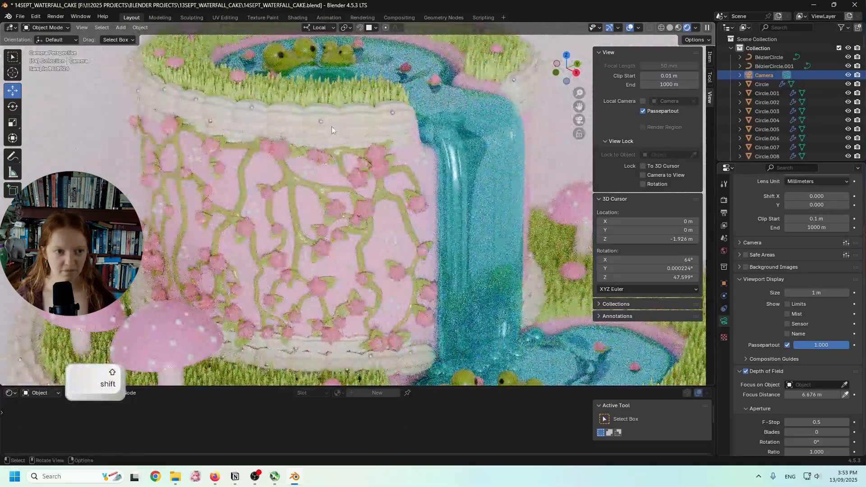
pyautogui.click(323, 122)
# - Try placing a duplicate of the pearl beside it on the piped border
pyautogui.hotkey('shift', 'd')
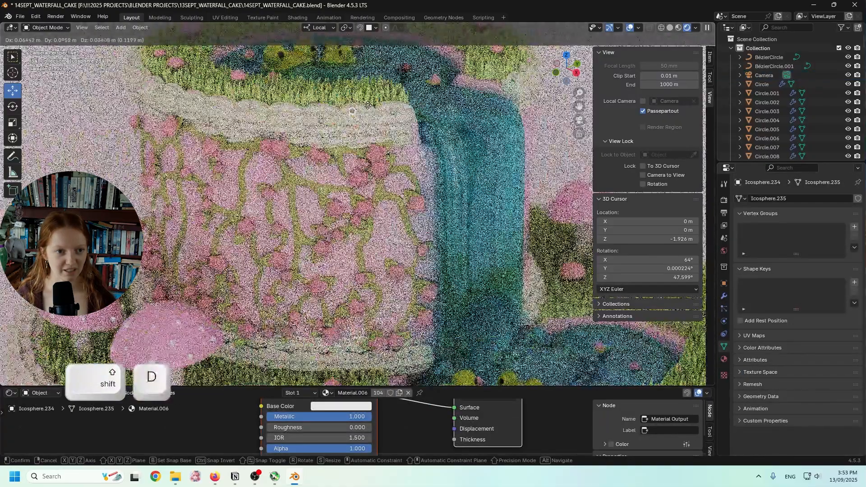
pyautogui.click(368, 104)
pyautogui.hotkey('ctrl', 'z')
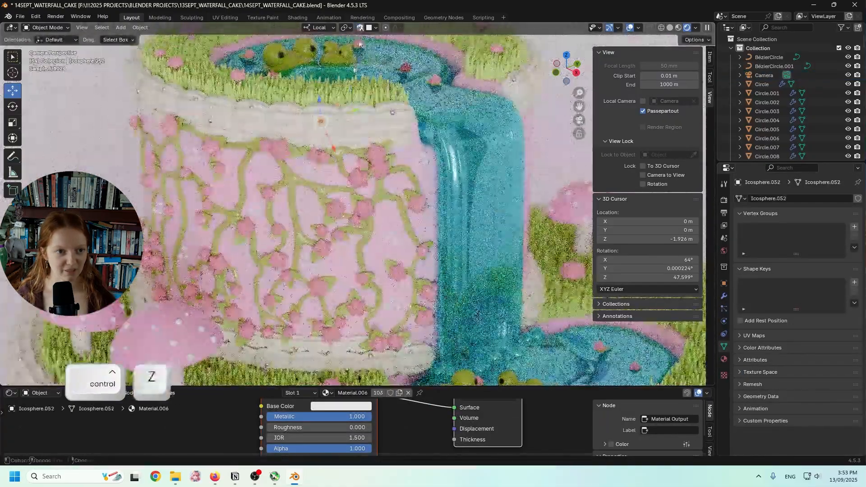
# - Place duplicates of the pearl along the upper tier's white piped border, snapping each one to the surface
pyautogui.hotkey('shift', 'd')
pyautogui.click(352, 118)
pyautogui.hotkey('shift', 'd')
pyautogui.click(305, 121)
pyautogui.hotkey('shift', 'd')
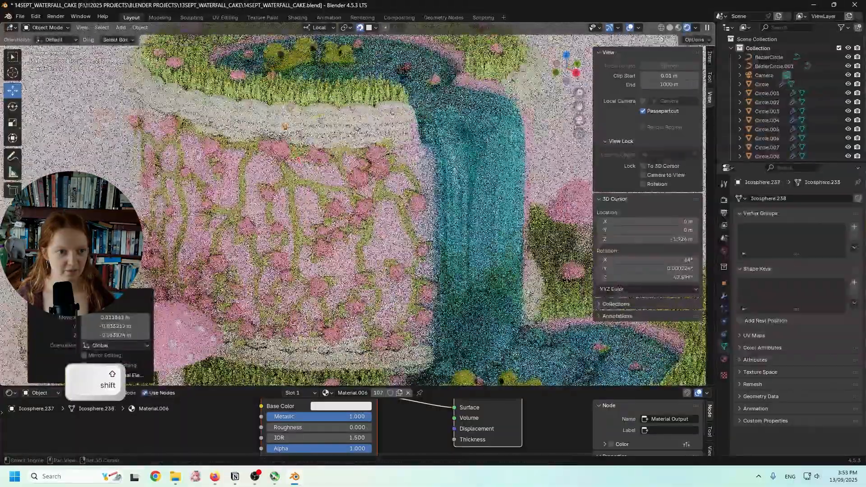
pyautogui.click(264, 116)
pyautogui.hotkey('shift', 'd')
pyautogui.click(222, 109)
pyautogui.hotkey('shift', 'd')
pyautogui.hotkey('shift', 'd')
pyautogui.click(242, 131)
pyautogui.hotkey('shift', 'd')
pyautogui.click(233, 127)
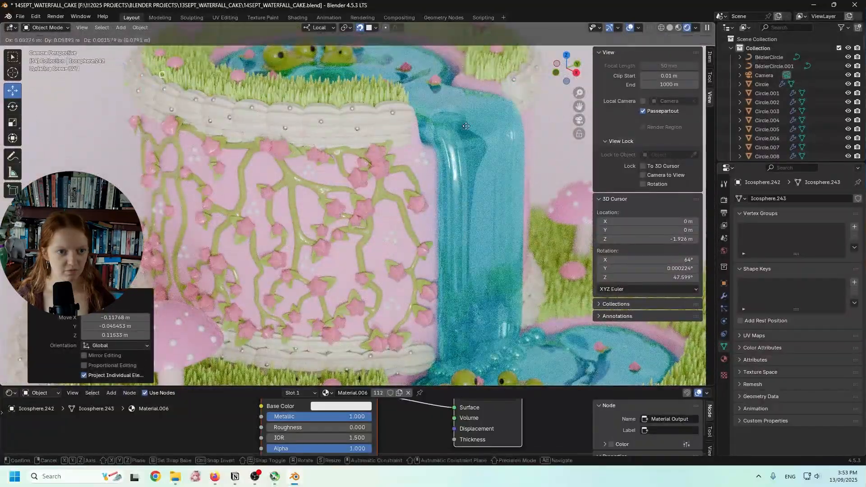
pyautogui.hotkey('shift', 'd')
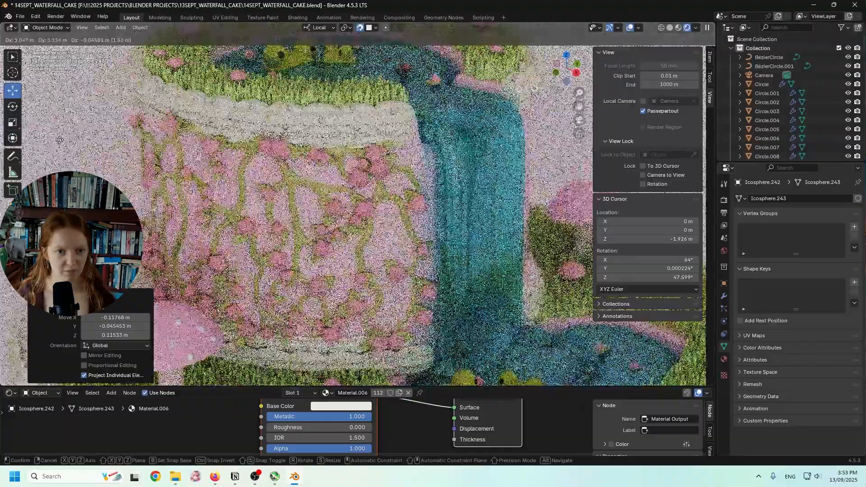
pyautogui.click(59, 140)
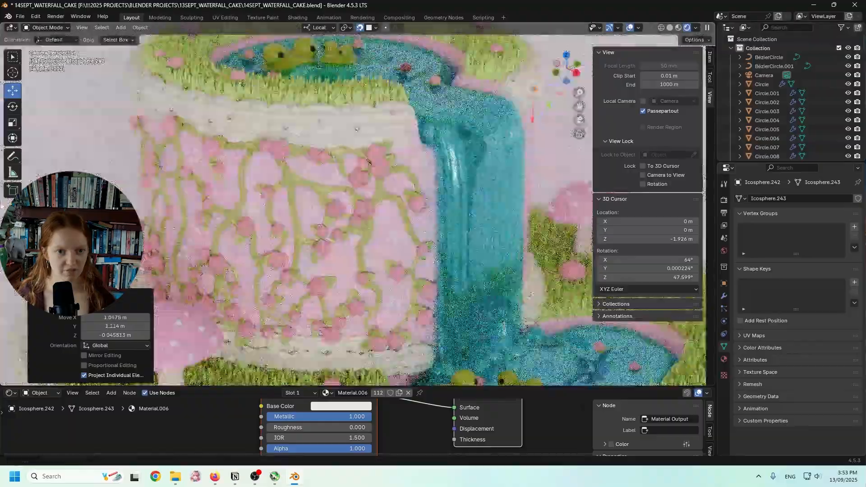
# - Switch the shader editor to the World nodes and enlarge its area
pyautogui.scroll(-2, 260, 199)
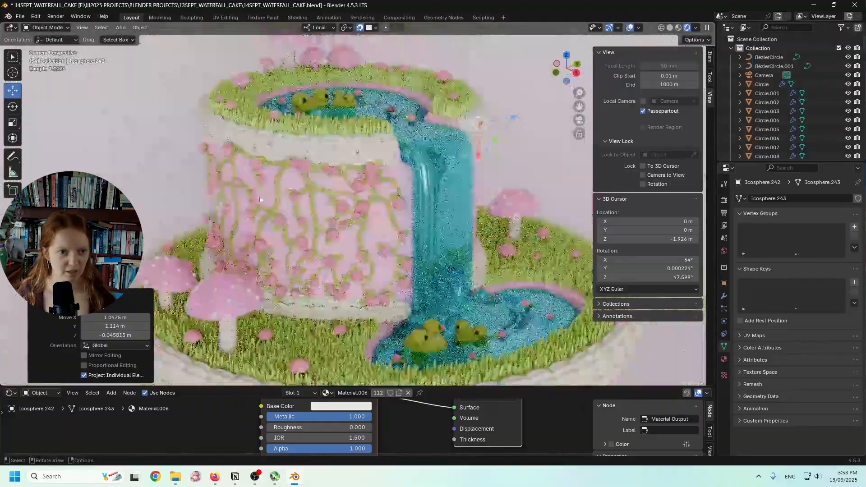
pyautogui.scroll(-2, 260, 200)
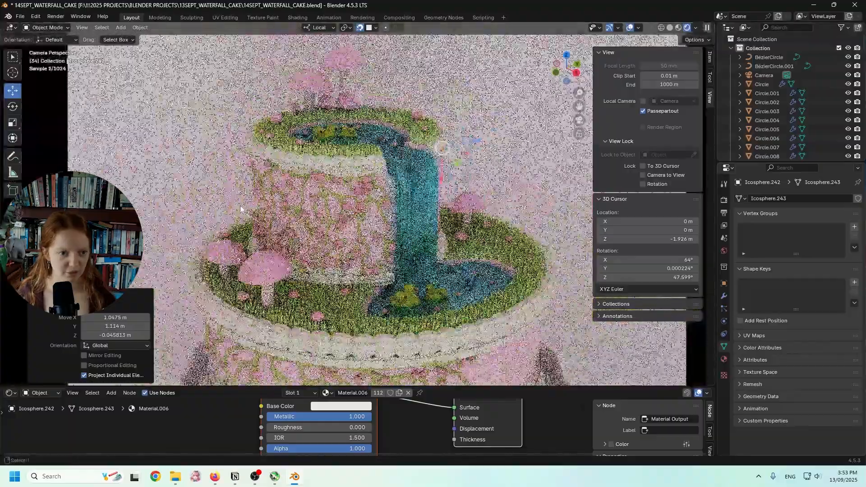
pyautogui.keyDown('shift'); pyautogui.moveTo(260, 199); pyautogui.dragTo(242, 133, button='middle'); pyautogui.keyUp('shift')
pyautogui.keyDown('shift'); pyautogui.moveTo(307, 280); pyautogui.dragTo(307, 217, button='middle'); pyautogui.keyUp('shift')
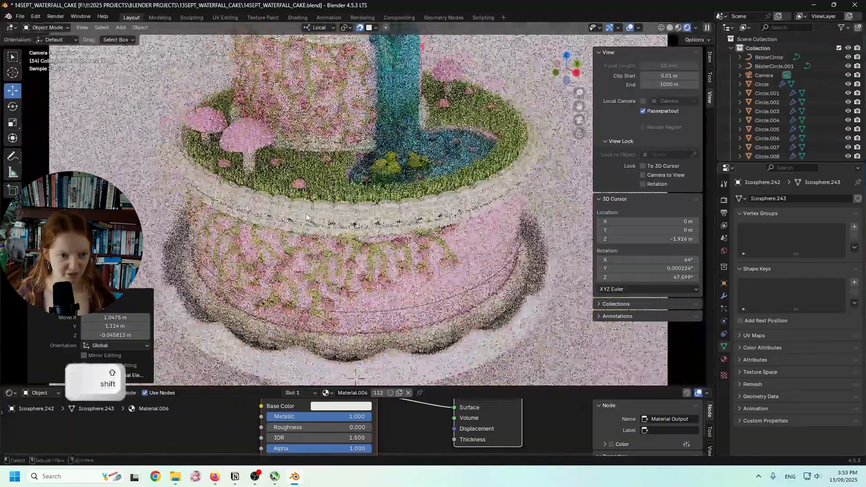
pyautogui.scroll(-1, 232, 258)
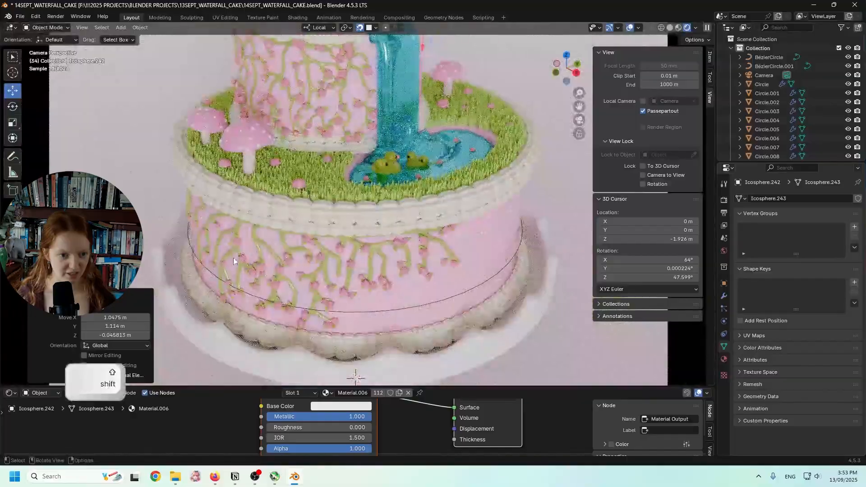
pyautogui.scroll(-2, 243, 321)
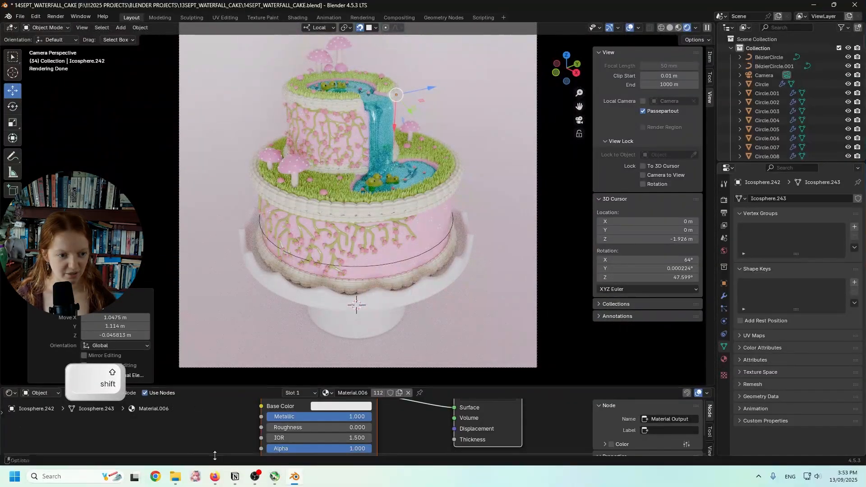
pyautogui.click(37, 395)
pyautogui.click(42, 425)
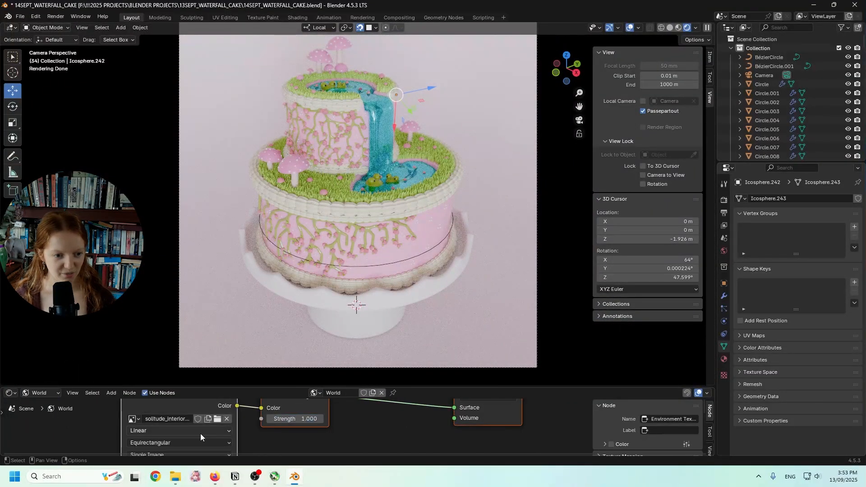
pyautogui.moveTo(247, 387); pyautogui.dragTo(221, 355)
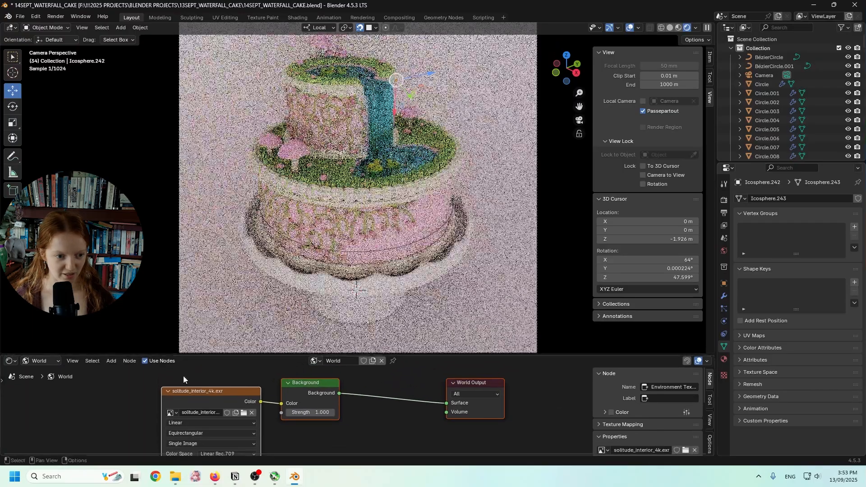
# - Enable the Node Wrangler add-on in the preferences
pyautogui.hotkey('ctrl', 't')
pyautogui.hotkey('ctrl', 't')
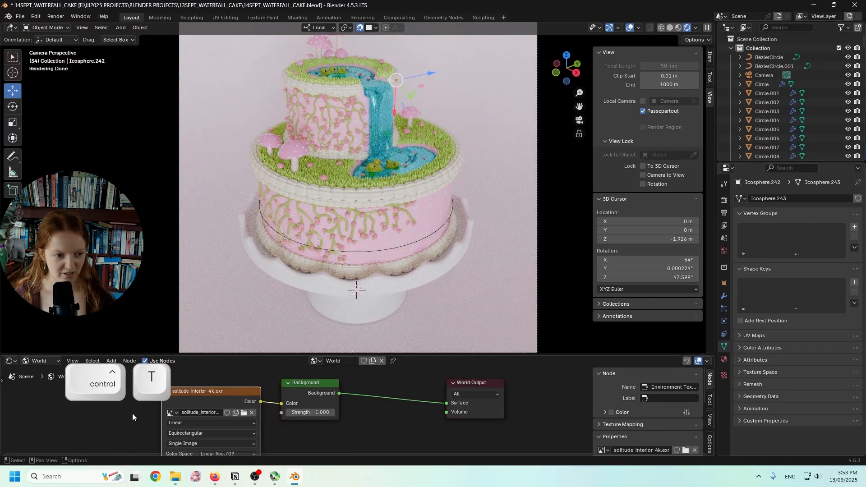
pyautogui.click(31, 18)
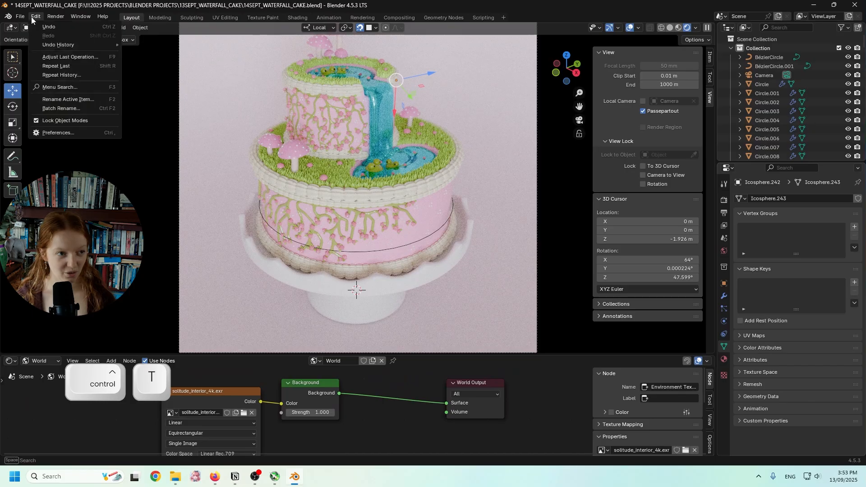
pyautogui.click(56, 133)
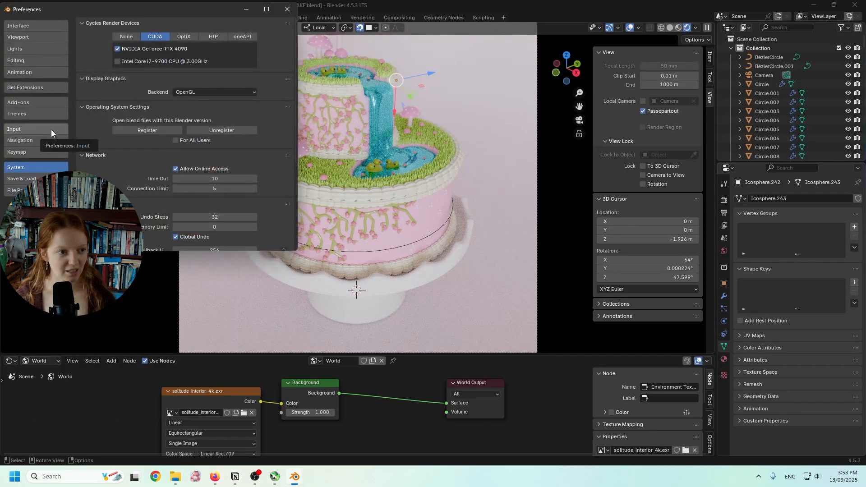
pyautogui.click(45, 101)
pyautogui.click(138, 24)
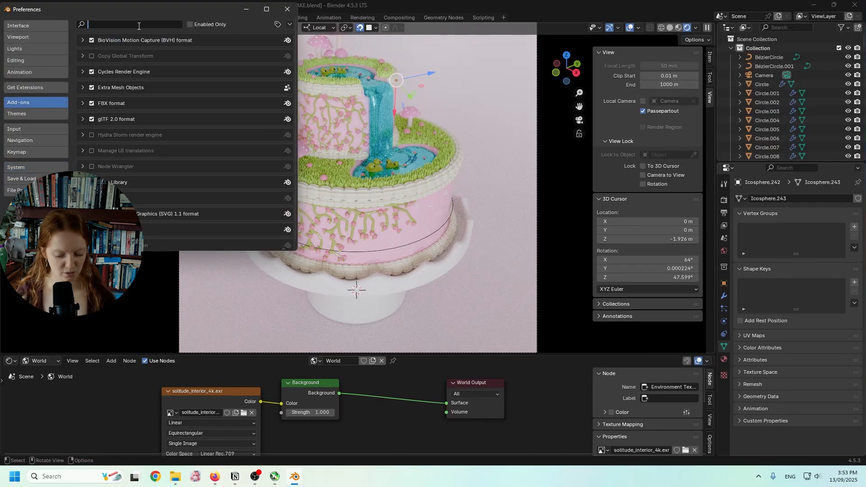
pyautogui.write('node')
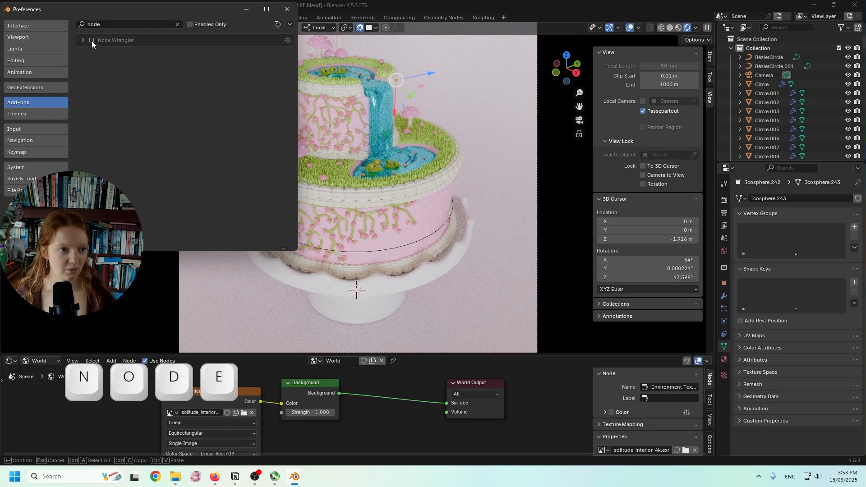
pyautogui.click(285, 11)
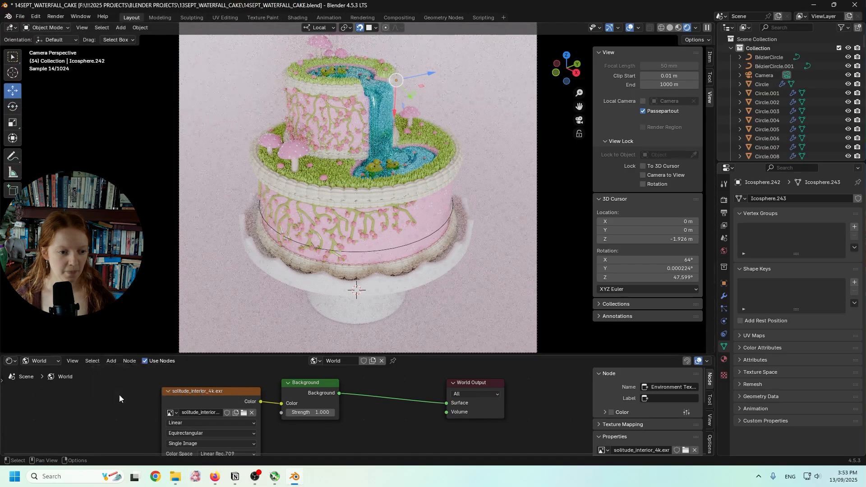
# - Add Texture Coordinate and Mapping nodes to the world's environment texture and set the mapping's X rotation to 102°
pyautogui.hotkey('ctrl', 't')
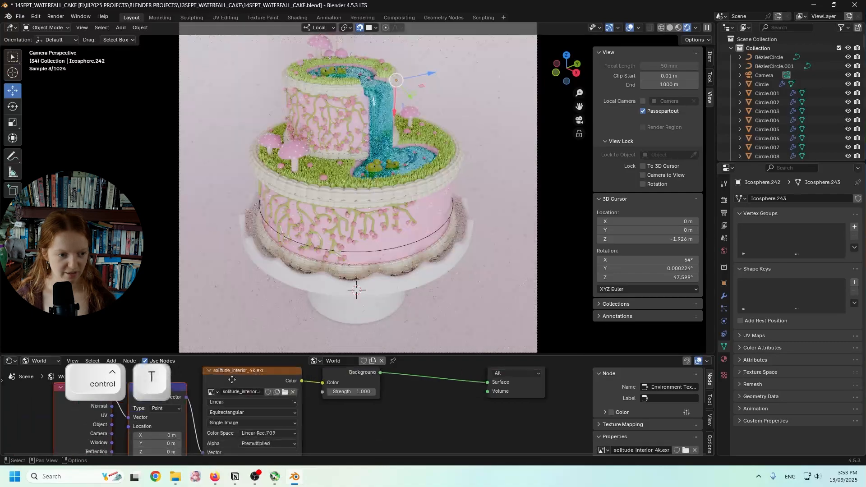
pyautogui.scroll(3, 263, 384)
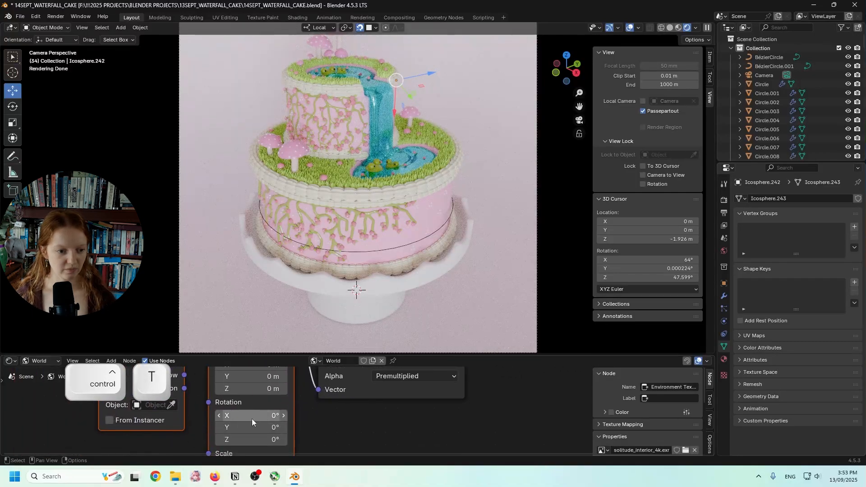
pyautogui.moveTo(246, 415); pyautogui.dragTo(287, 409)
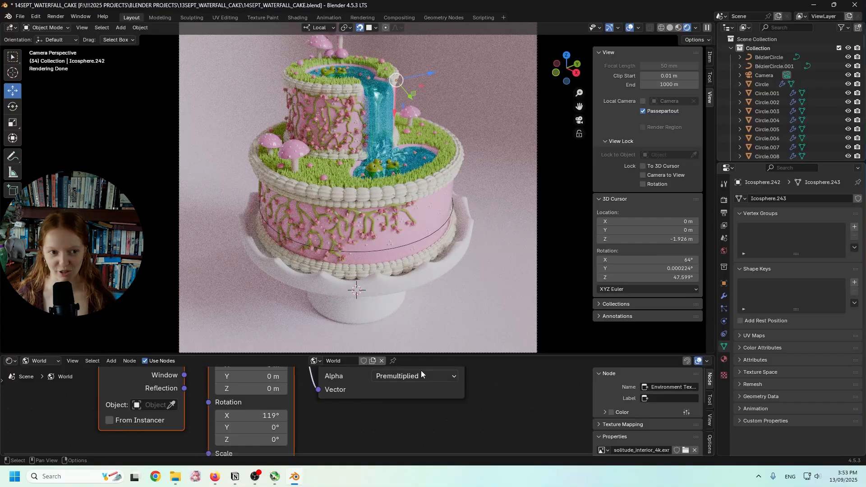
pyautogui.moveTo(250, 413)
pyautogui.mouseDown()
pyautogui.moveTo(232, 414)
pyautogui.moveTo(268, 414)
pyautogui.moveTo(237, 414)
pyautogui.moveTo(245, 414)
pyautogui.mouseUp()
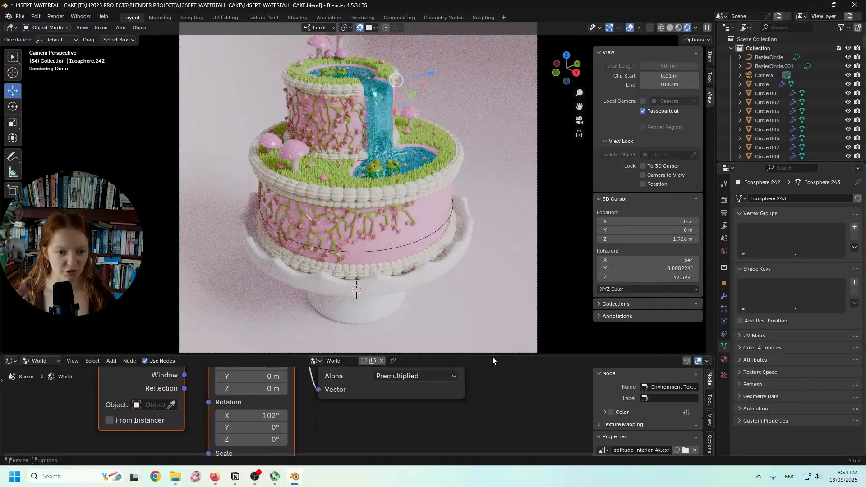
# - Enlarge the 3D viewport by shrinking the shader editor, and save the file
pyautogui.moveTo(491, 357); pyautogui.dragTo(483, 407)
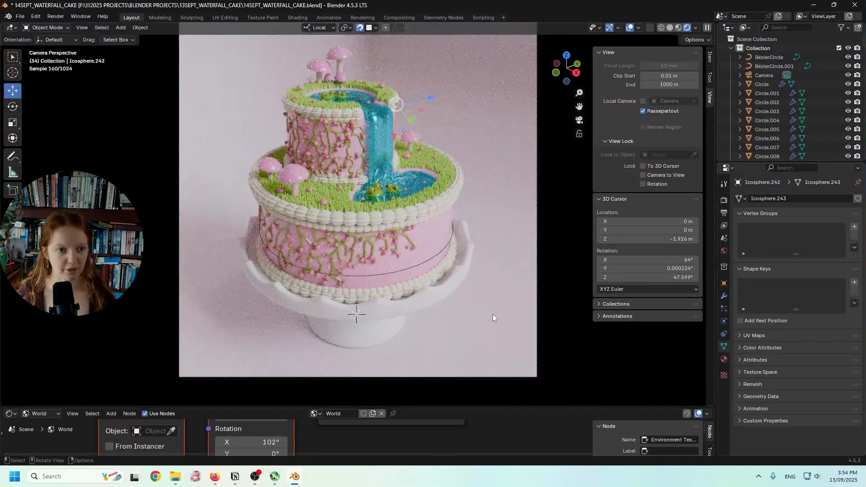
pyautogui.keyDown('shift'); pyautogui.moveTo(459, 252); pyautogui.dragTo(458, 282, button='middle'); pyautogui.keyUp('shift')
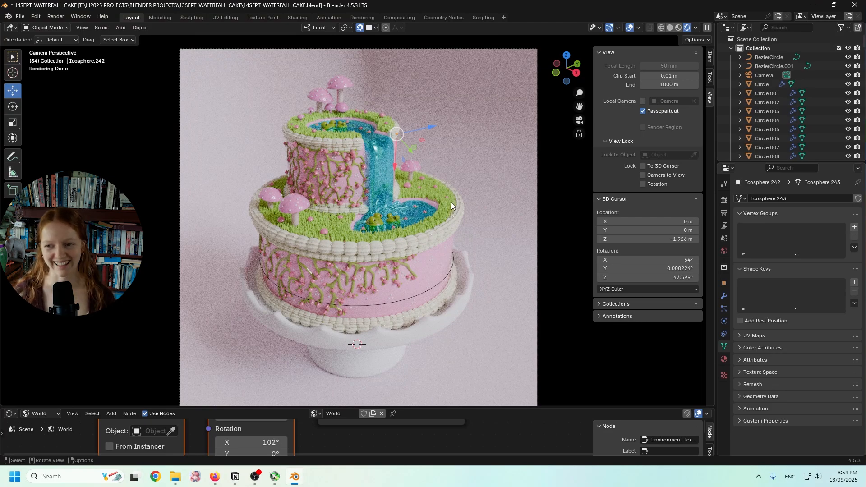
pyautogui.scroll(2, 423, 185)
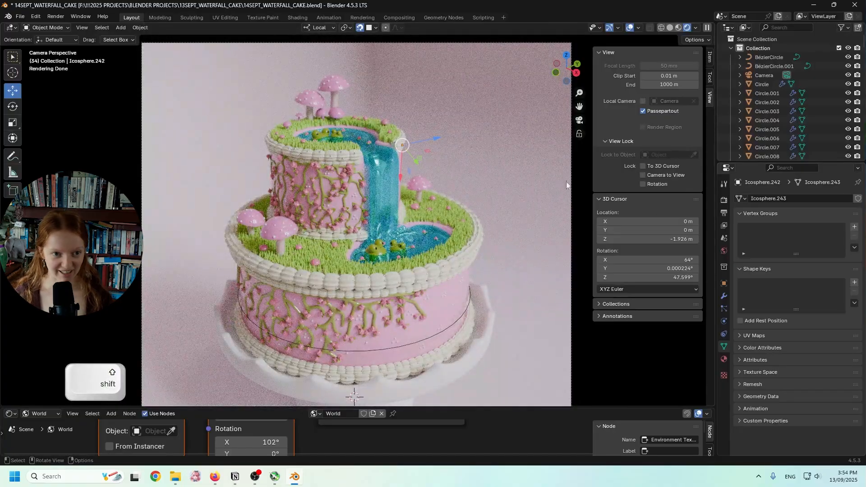
pyautogui.scroll(-1, 443, 199)
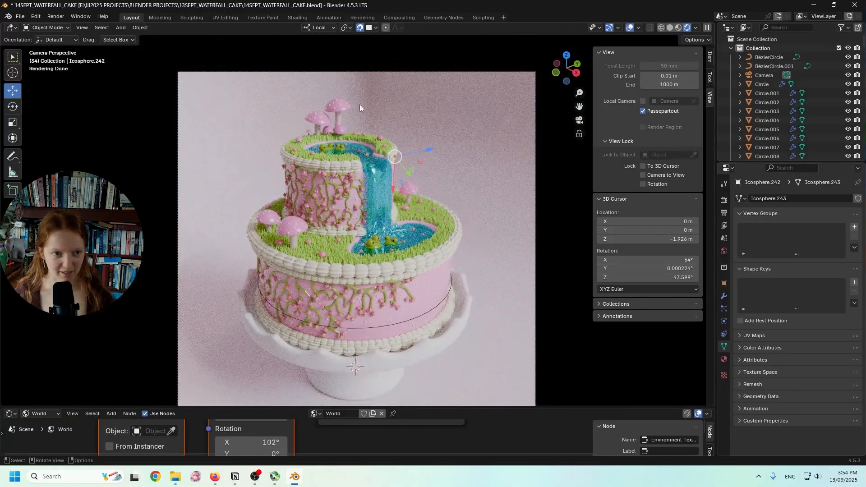
pyautogui.scroll(3, 371, 195)
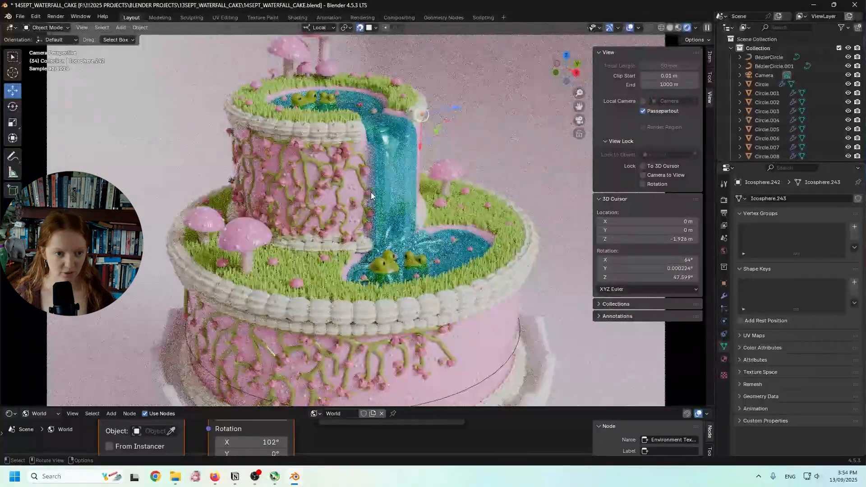
pyautogui.scroll(-3, 371, 195)
pyautogui.keyDown('shift'); pyautogui.moveTo(302, 165); pyautogui.dragTo(281, 147, button='middle'); pyautogui.keyUp('shift')
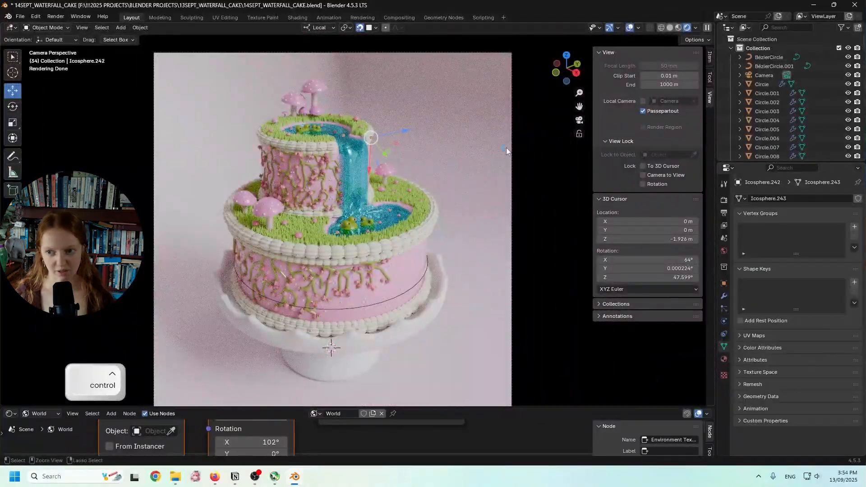
pyautogui.hotkey('ctrl', 's')
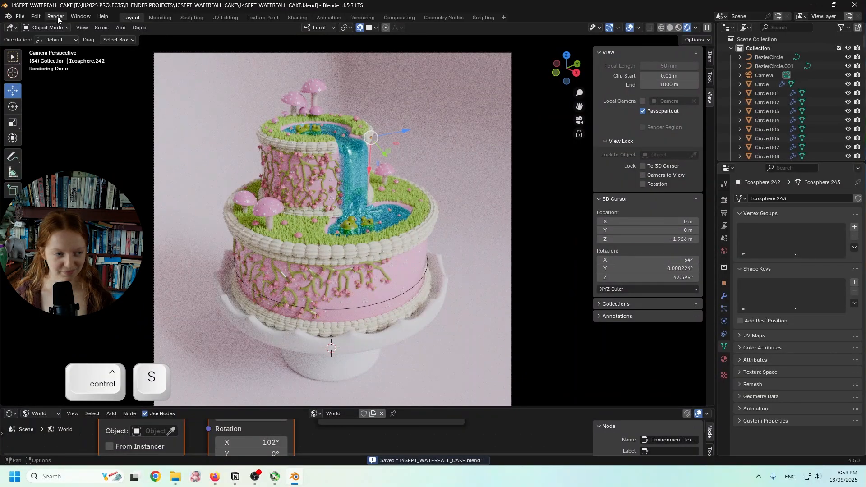
# - Open a second 3D viewport in a new window and narrow it to sit beside the rendered camera view
pyautogui.click(84, 17)
pyautogui.click(113, 26)
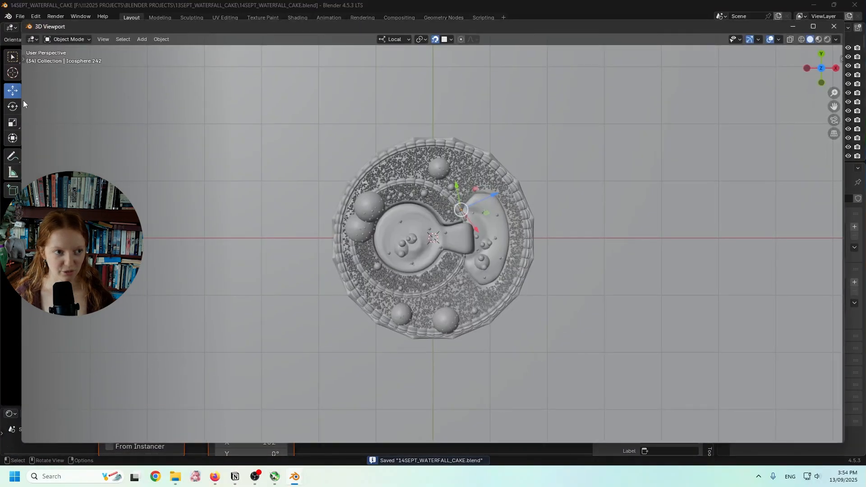
pyautogui.moveTo(23, 100); pyautogui.dragTo(461, 108)
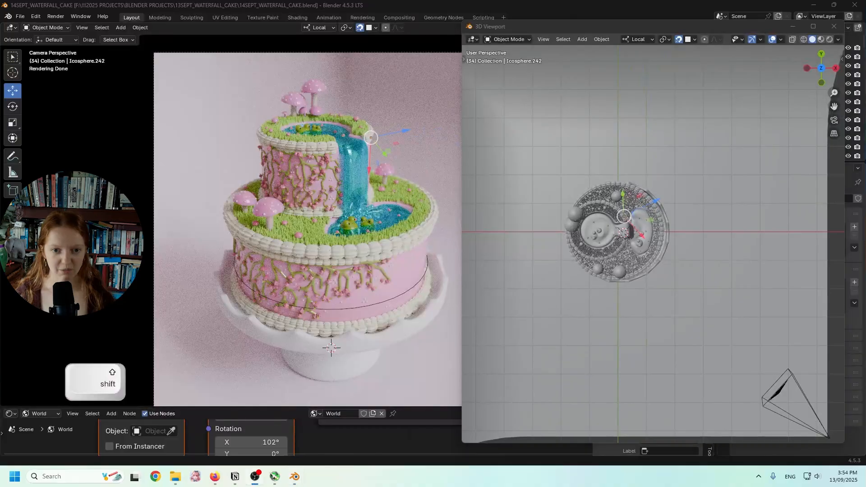
pyautogui.moveTo(637, 185); pyautogui.dragTo(622, 199, button='middle')
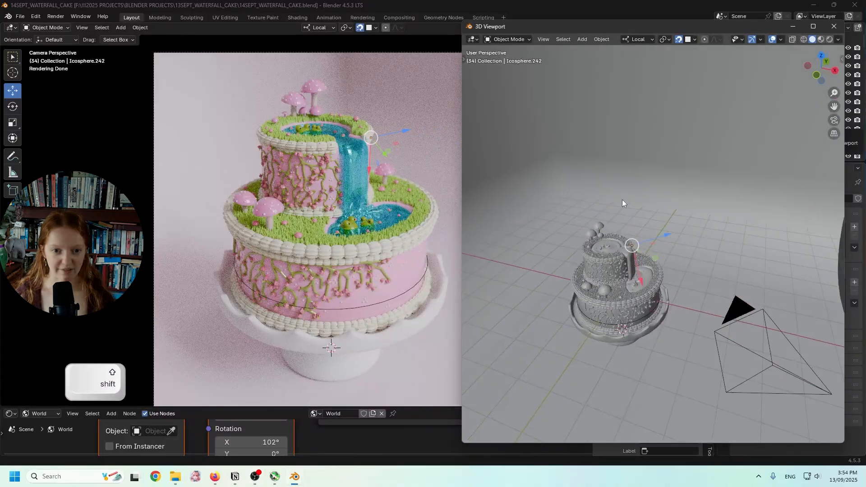
pyautogui.scroll(-1, 622, 199)
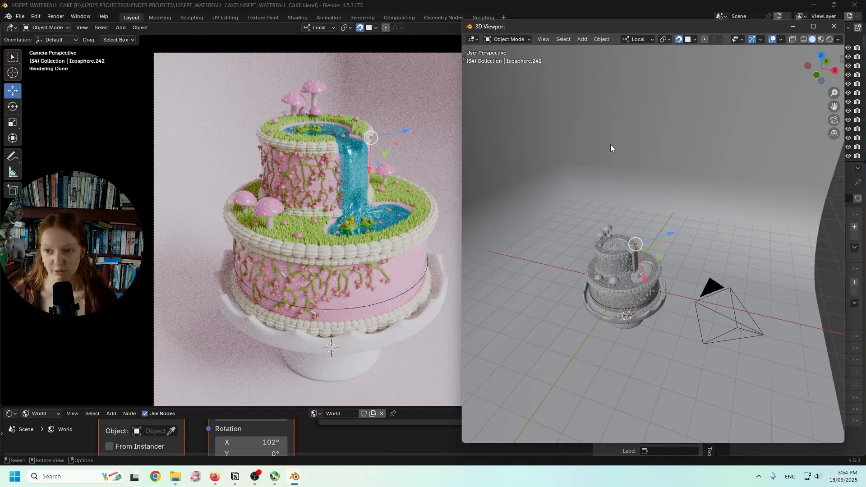
# - Place the 3D cursor above and behind the cake and add an area light there
pyautogui.hotkey('shift', 'a')
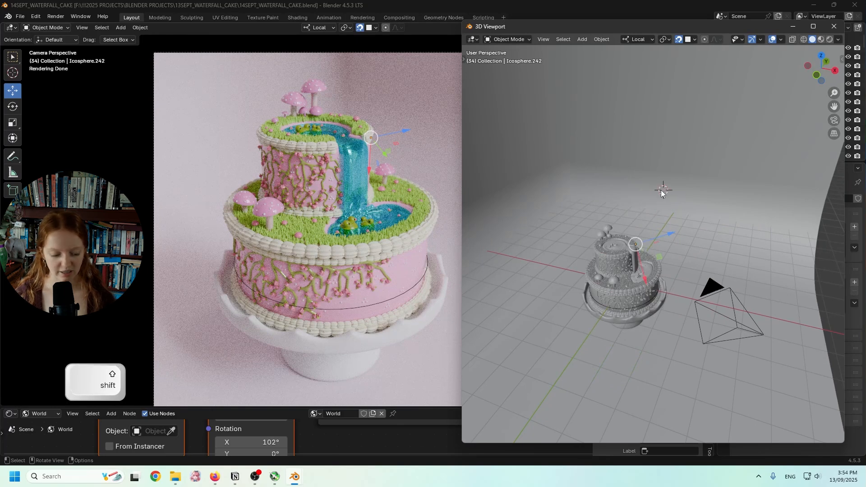
pyautogui.hotkey('shift', 'a')
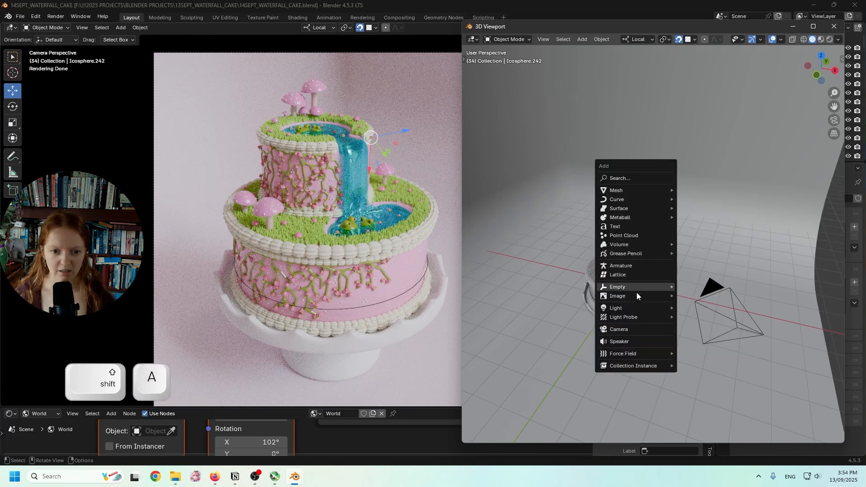
pyautogui.moveTo(636, 309)
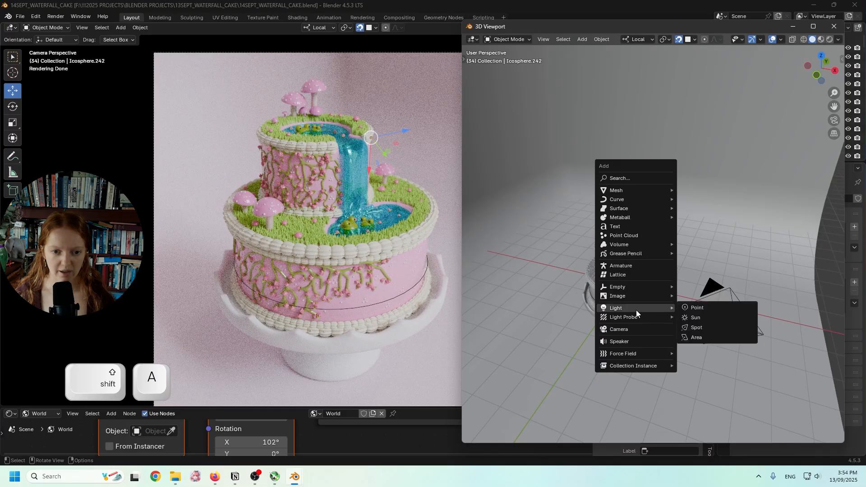
pyautogui.click(707, 338)
pyautogui.click(706, 309)
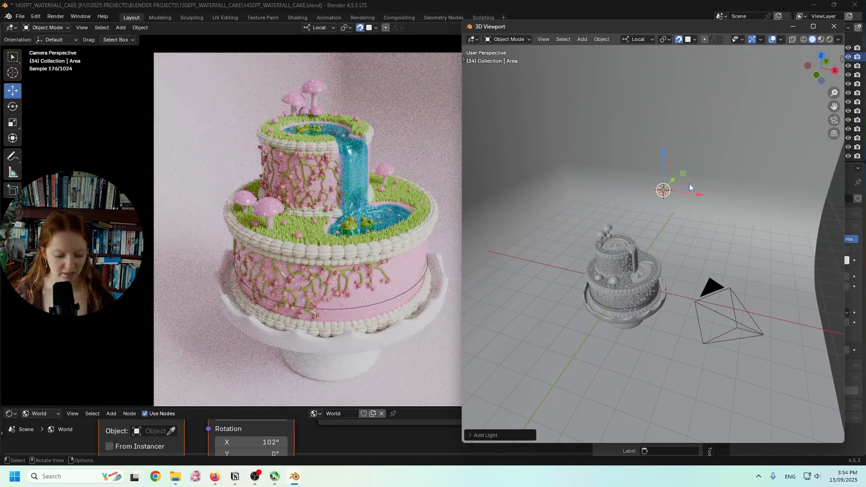
# - Try scaling up and repositioning the area light
pyautogui.press('s')
pyautogui.click(418, 186)
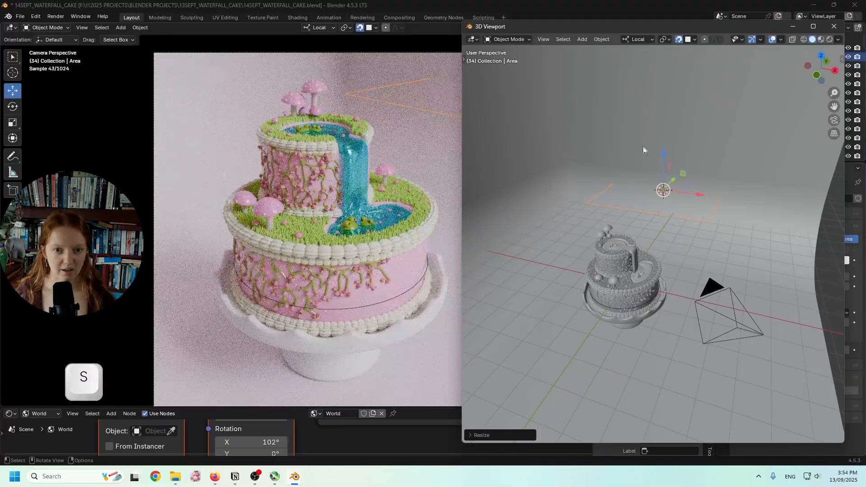
pyautogui.moveTo(669, 145); pyautogui.dragTo(696, 141)
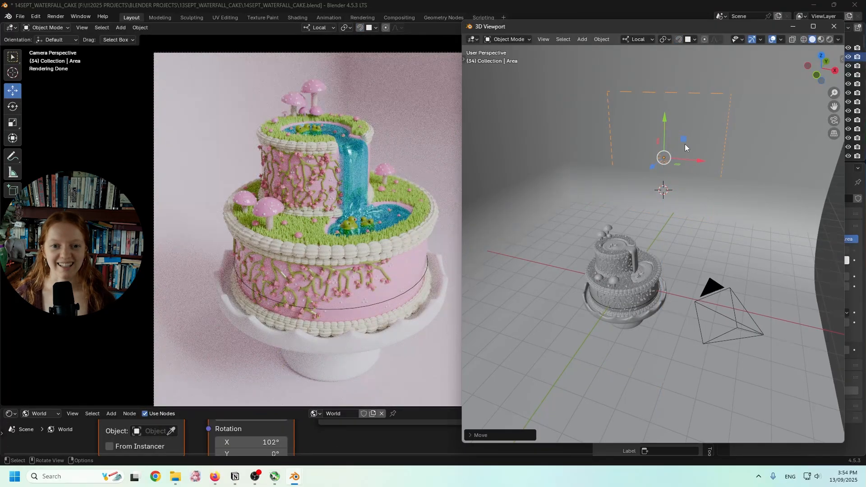
pyautogui.hotkey('ctrl', 'z')
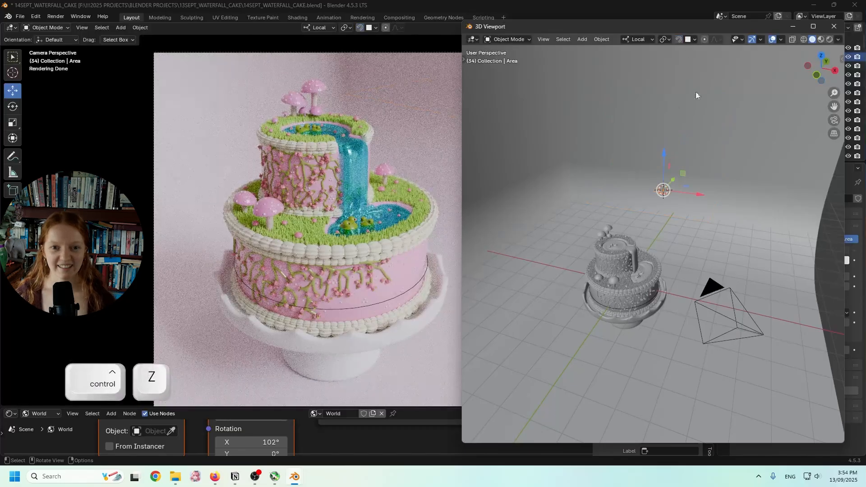
# - Scale up the area light until it spans wider than the cake
pyautogui.press('s')
pyautogui.click(589, 141)
pyautogui.press('s')
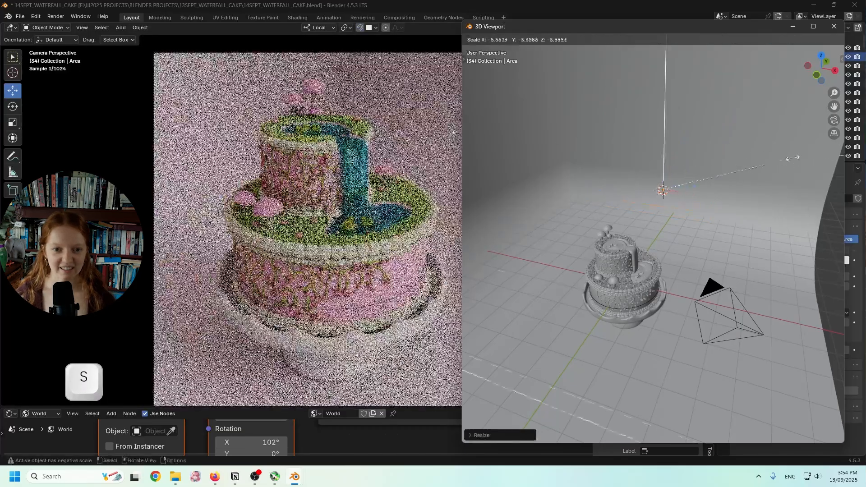
pyautogui.click(614, 103)
# - Move the extra viewport window clear of the light's properties and set the area light's power to 10000
pyautogui.moveTo(583, 29); pyautogui.dragTo(498, 41)
pyautogui.moveTo(816, 276)
pyautogui.mouseDown()
pyautogui.moveTo(843, 276)
pyautogui.moveTo(826, 275)
pyautogui.mouseUp()
pyautogui.click(826, 275)
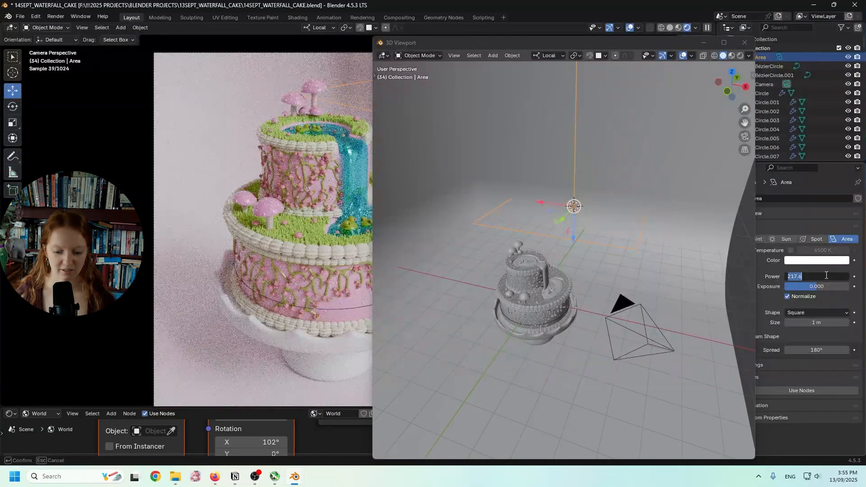
pyautogui.write('10000')
pyautogui.press('Return')
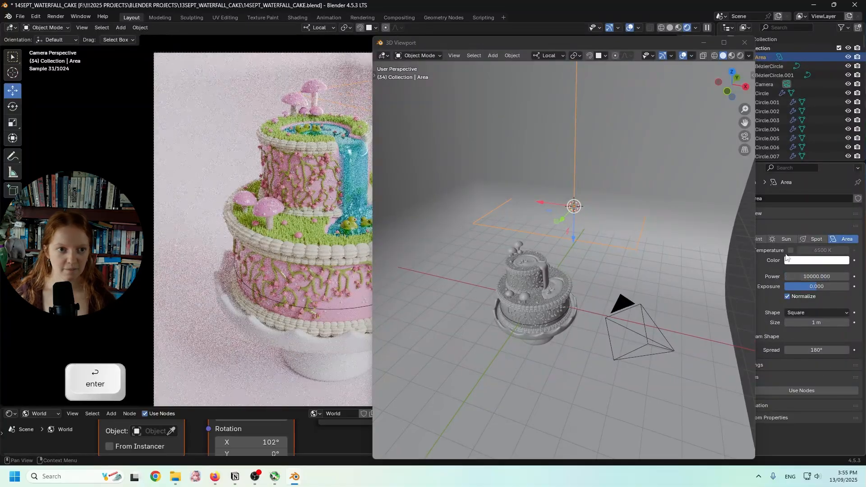
# - Move the area light forward along its local Y axis to the top of the cake
pyautogui.press('g')
pyautogui.press('y')
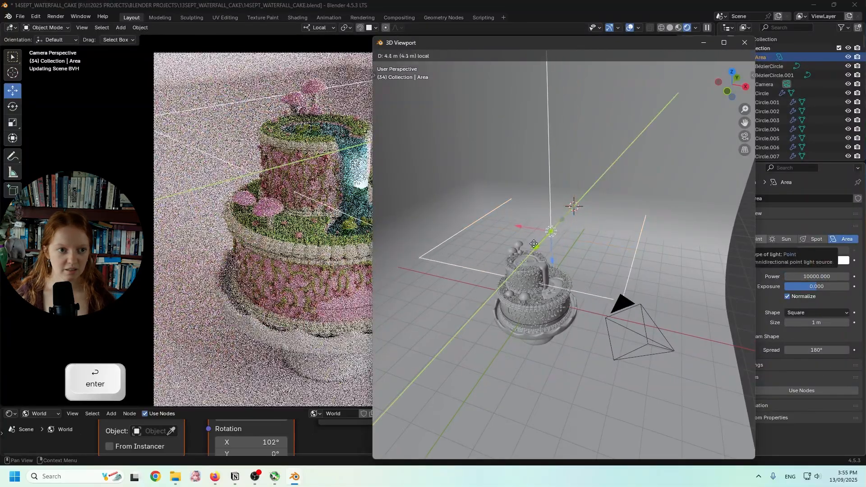
pyautogui.click(515, 254)
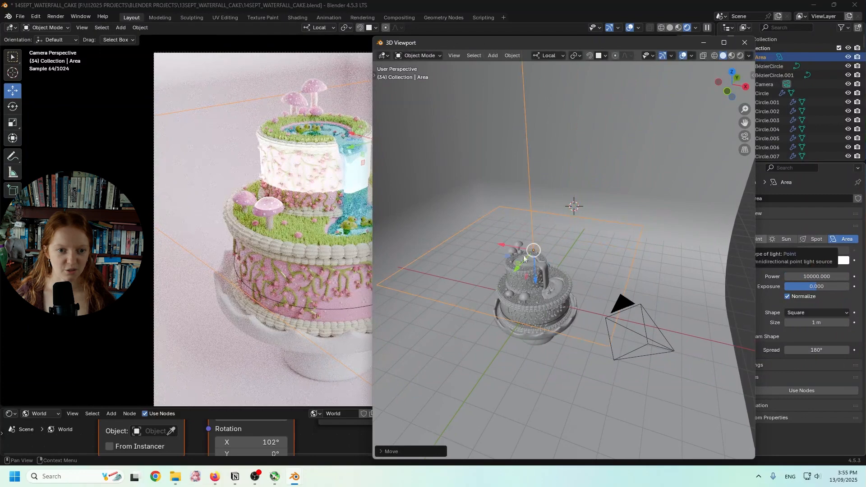
# - Rotate the area light 180° about its local Y axis
pyautogui.click(13, 109)
pyautogui.moveTo(559, 235); pyautogui.dragTo(402, 261)
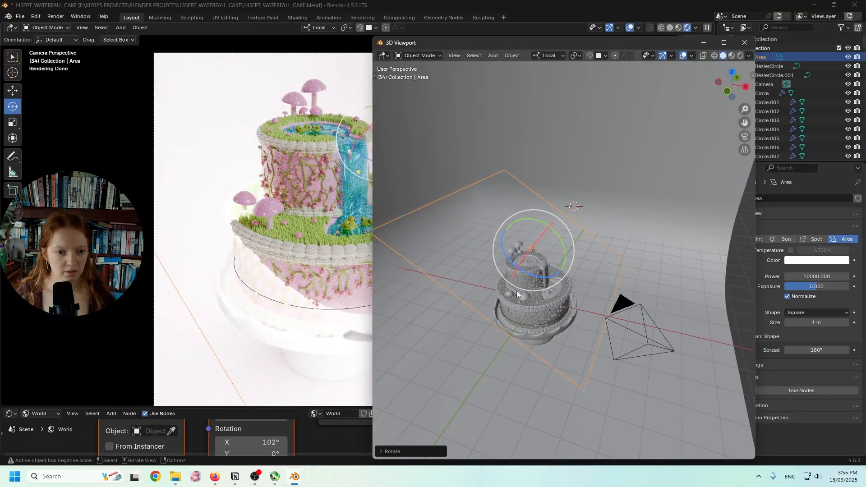
pyautogui.click(383, 452)
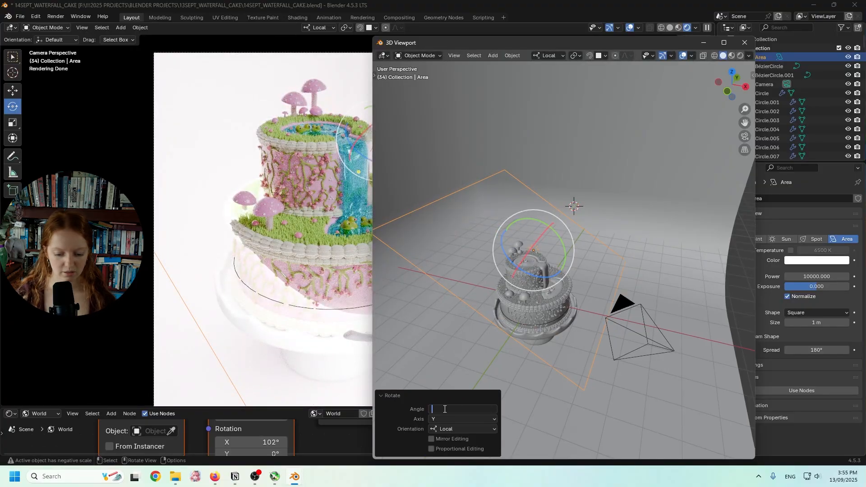
pyautogui.write('180')
pyautogui.press('Return')
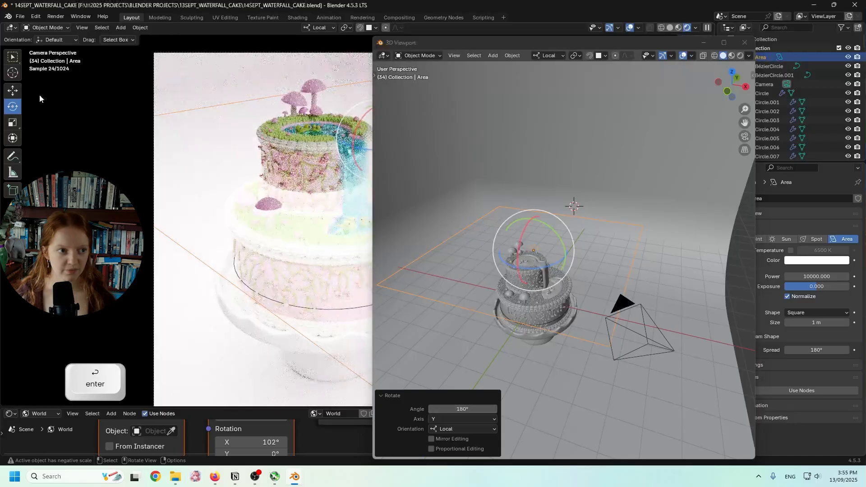
# - Raise the area light above the cake and shift it -2.311 m along local Y and about -3.77 m along local X
pyautogui.click(12, 90)
pyautogui.moveTo(535, 223); pyautogui.dragTo(523, 57)
pyautogui.moveTo(575, 248); pyautogui.dragTo(514, 280, button='middle')
pyautogui.moveTo(510, 217); pyautogui.dragTo(546, 199)
pyautogui.moveTo(592, 214); pyautogui.dragTo(548, 173)
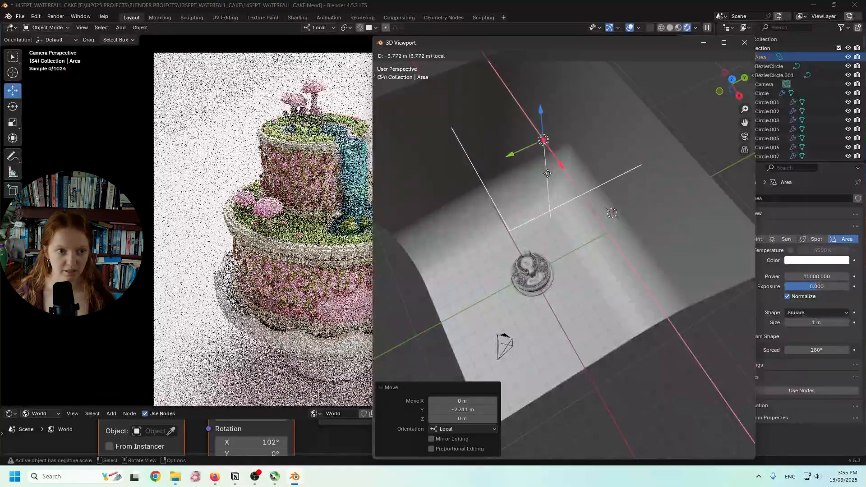
# - Set the area light's power to 1000 and minimise the extra viewport window
pyautogui.moveTo(414, 44)
pyautogui.mouseDown()
pyautogui.moveTo(527, 38)
pyautogui.moveTo(398, 32)
pyautogui.moveTo(410, 33)
pyautogui.mouseUp()
pyautogui.click(814, 277)
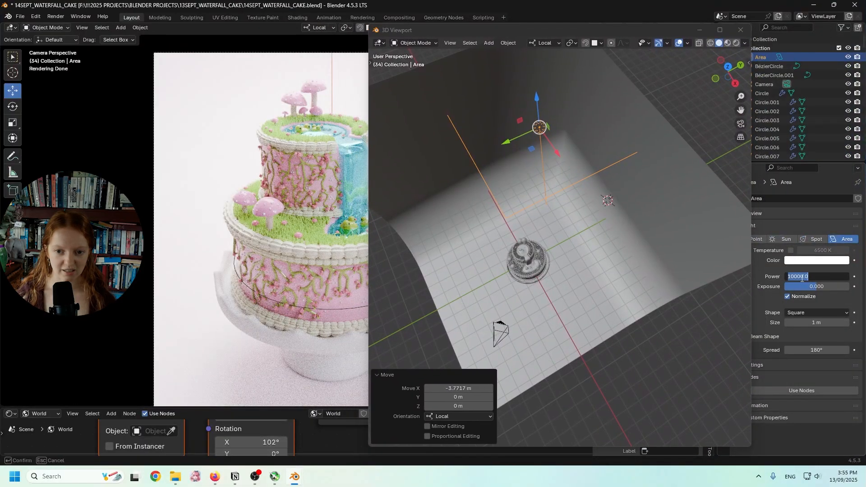
pyautogui.press('BackSpace')
pyautogui.press('Return')
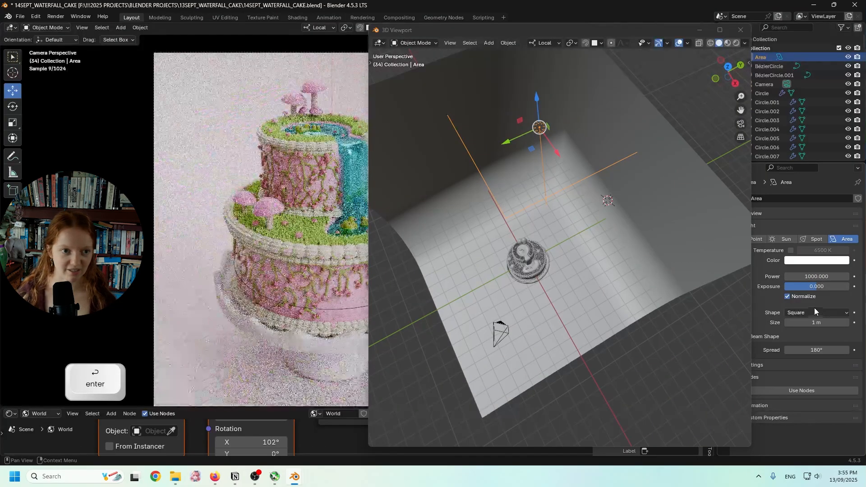
pyautogui.moveTo(409, 25); pyautogui.dragTo(527, 37)
pyautogui.moveTo(600, 45); pyautogui.dragTo(537, 41)
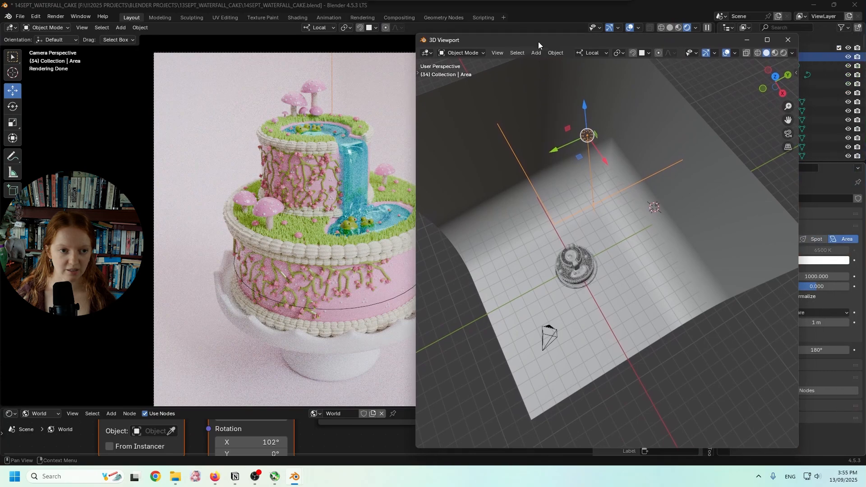
pyautogui.click(748, 41)
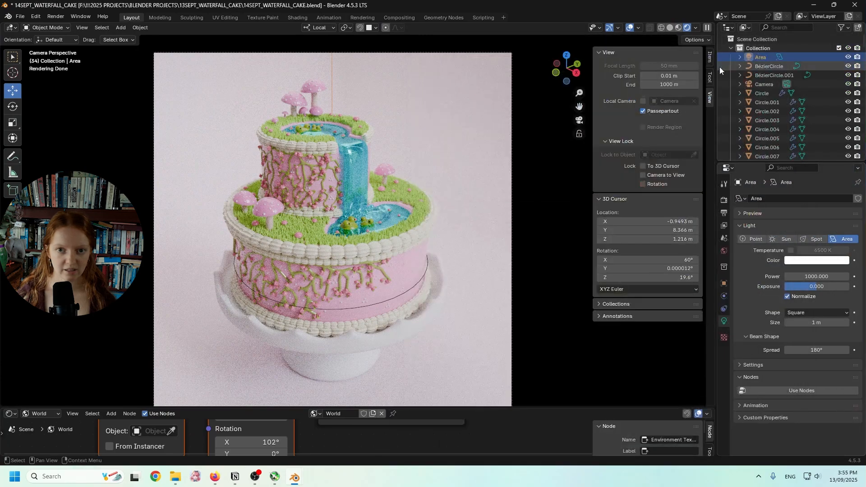
# - Compare the rendered cake with the area light hidden and shown
pyautogui.click(849, 58)
pyautogui.click(849, 57)
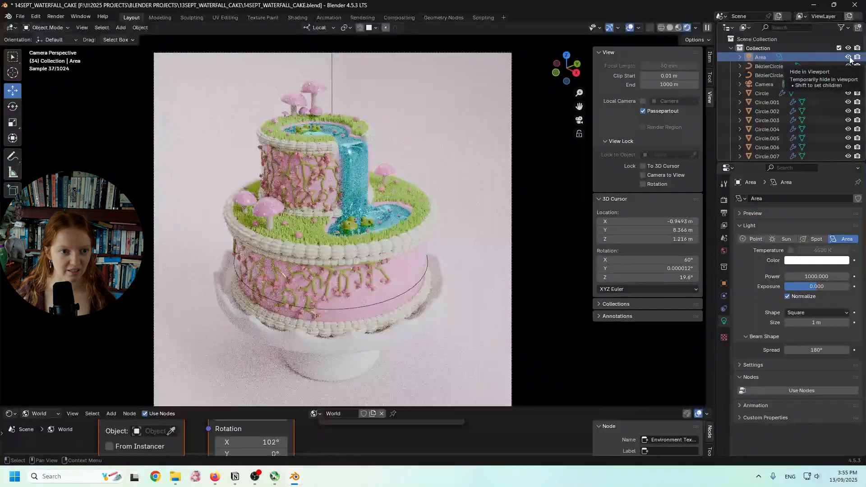
pyautogui.click(848, 57)
pyautogui.click(849, 57)
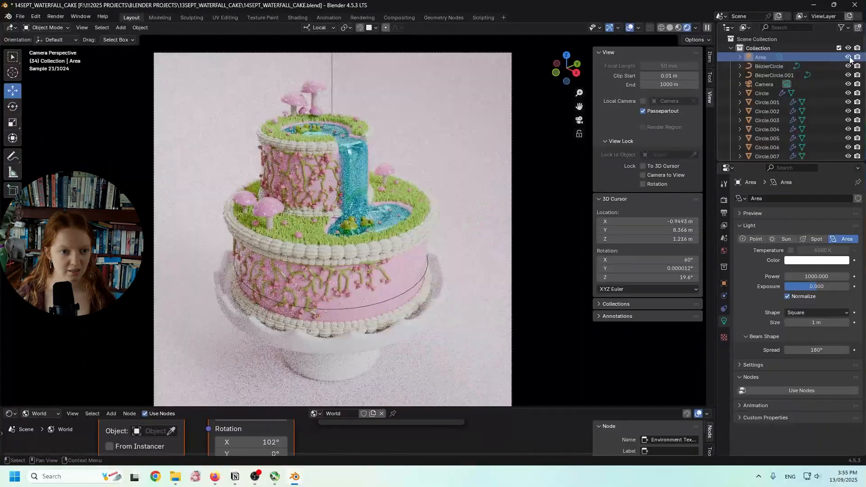
# - Examine the lower tier's piping, grass, mushrooms and pool up close, then the whole cake in the rendered camera view
pyautogui.click(434, 84)
pyautogui.scroll(2, 356, 190)
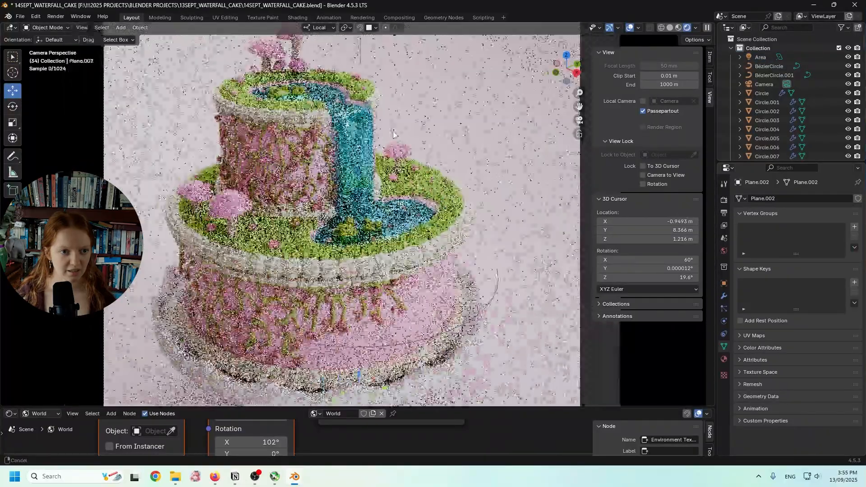
pyautogui.keyDown('shift'); pyautogui.moveTo(286, 266); pyautogui.dragTo(351, 258, button='middle'); pyautogui.keyUp('shift')
pyautogui.scroll(5, 351, 260)
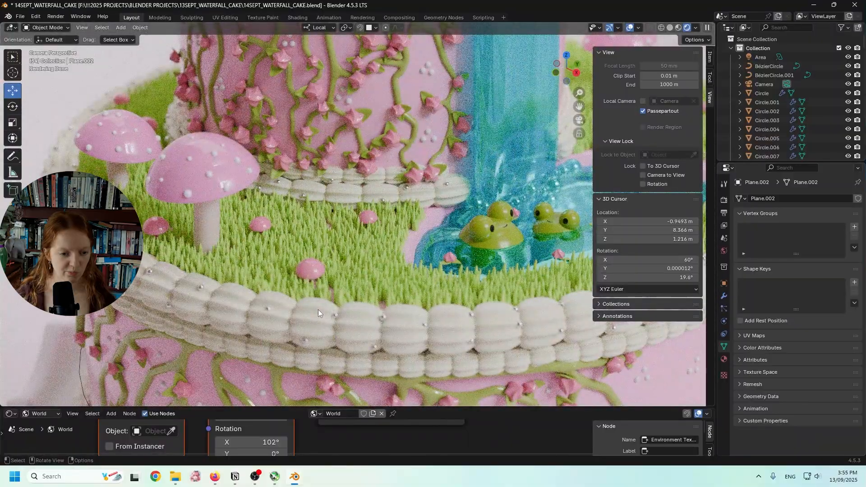
pyautogui.scroll(-4, 318, 309)
pyautogui.keyDown('shift'); pyautogui.moveTo(318, 310); pyautogui.dragTo(354, 313, button='middle'); pyautogui.keyUp('shift')
pyautogui.scroll(-5, 353, 319)
pyautogui.scroll(-1, 350, 292)
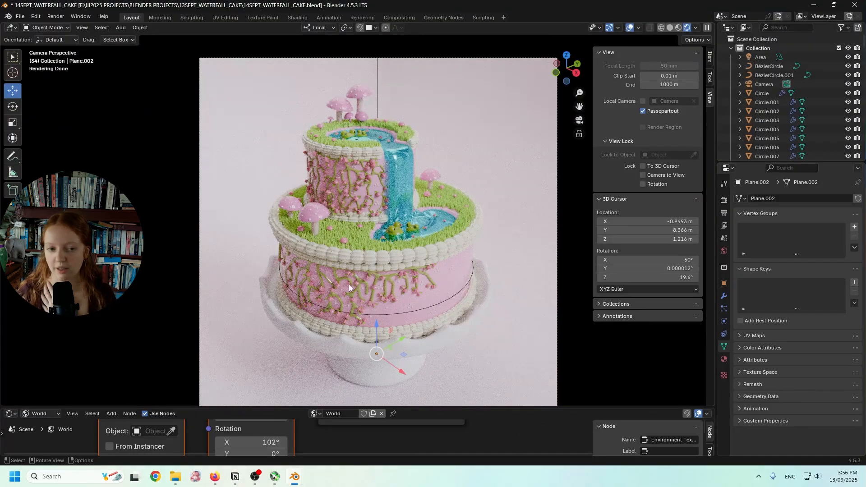
# - Save the file and enlarge the world node editor to show the mapping node's rotation values
pyautogui.hotkey('ctrl', 's')
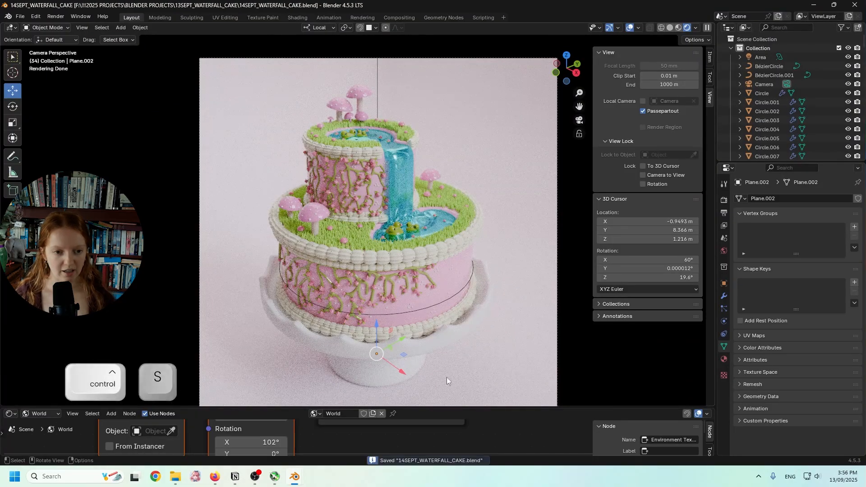
pyautogui.moveTo(490, 408); pyautogui.dragTo(486, 301)
pyautogui.scroll(-2, 409, 373)
pyautogui.moveTo(409, 372); pyautogui.dragTo(409, 396, button='middle')
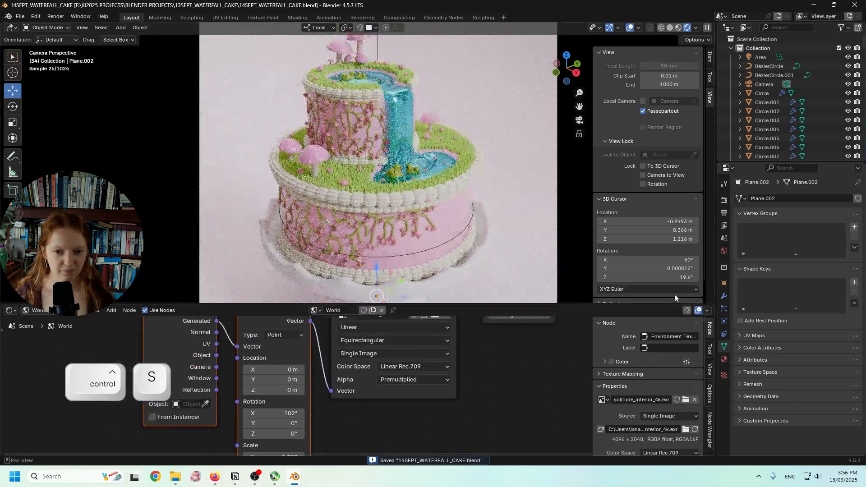
# - Replace the world environment texture with studio_small_05_4k.exr from the Downloads folder
pyautogui.click(724, 251)
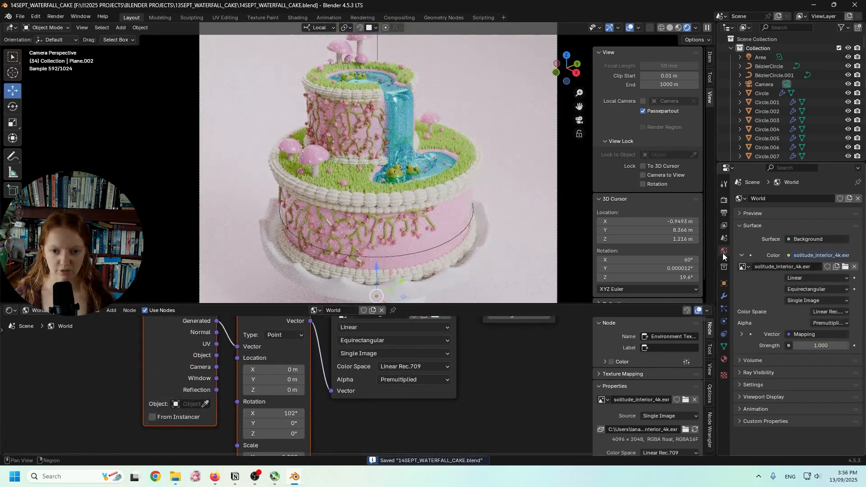
pyautogui.click(843, 268)
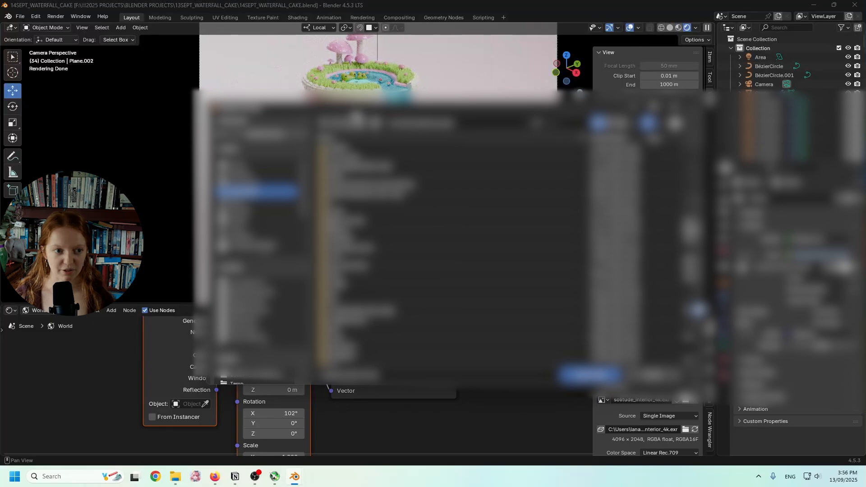
pyautogui.moveTo(312, 109); pyautogui.dragTo(865, 116)
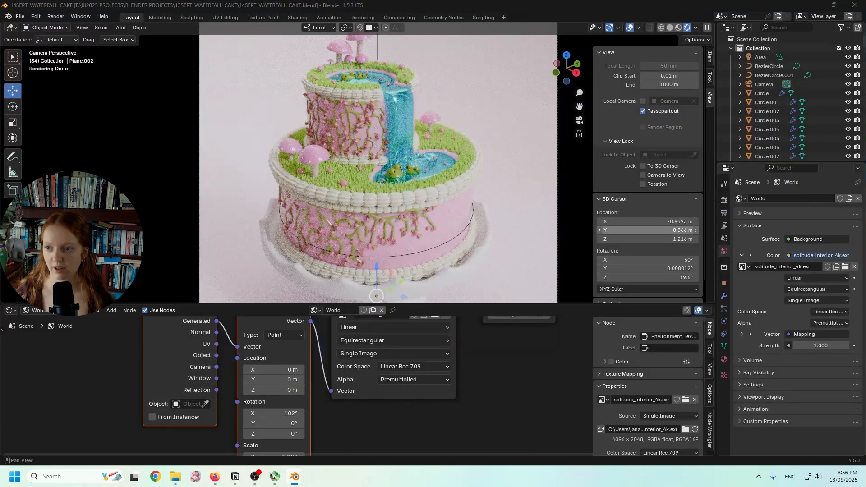
pyautogui.write('exr')
pyautogui.moveTo(865, 141); pyautogui.dragTo(675, 118)
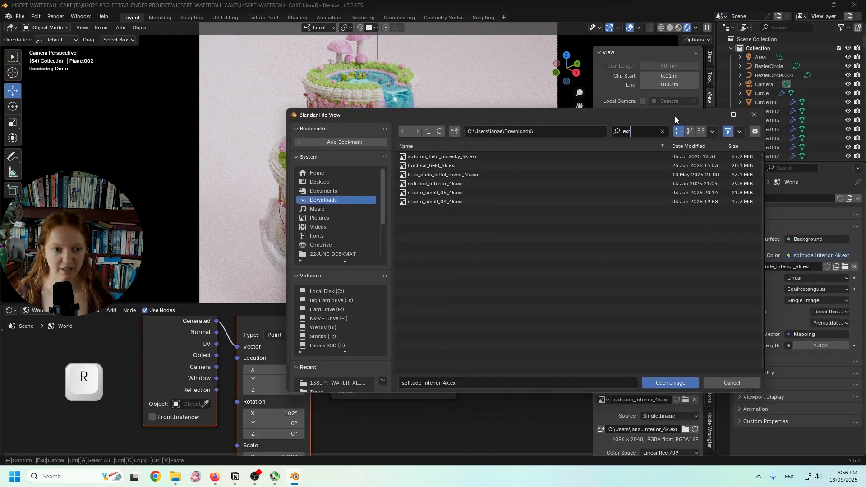
pyautogui.click(443, 156)
pyautogui.click(448, 165)
pyautogui.click(451, 175)
pyautogui.click(457, 183)
pyautogui.click(459, 192)
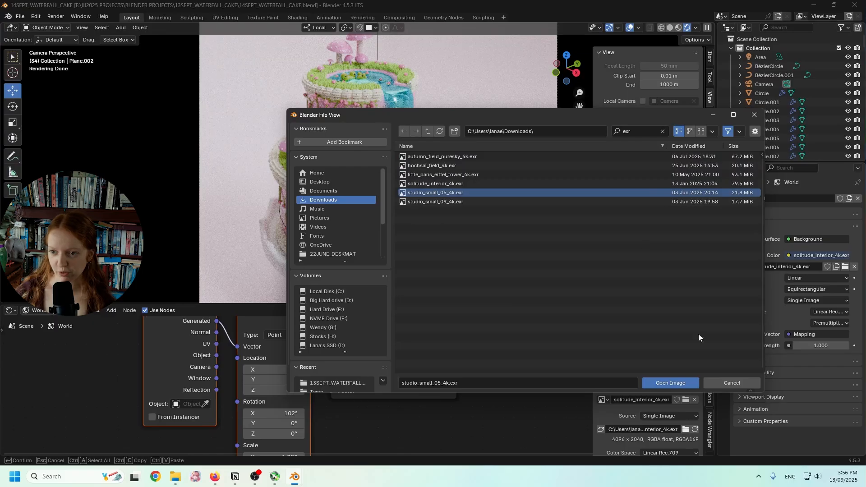
pyautogui.click(676, 382)
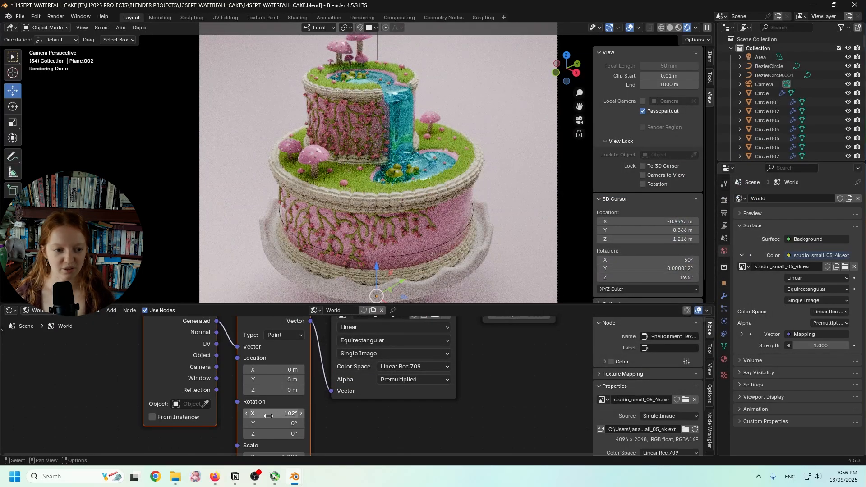
# - Rotate the world environment by setting the mapping node's X rotation to -0.8°
pyautogui.moveTo(268, 416); pyautogui.dragTo(217, 415)
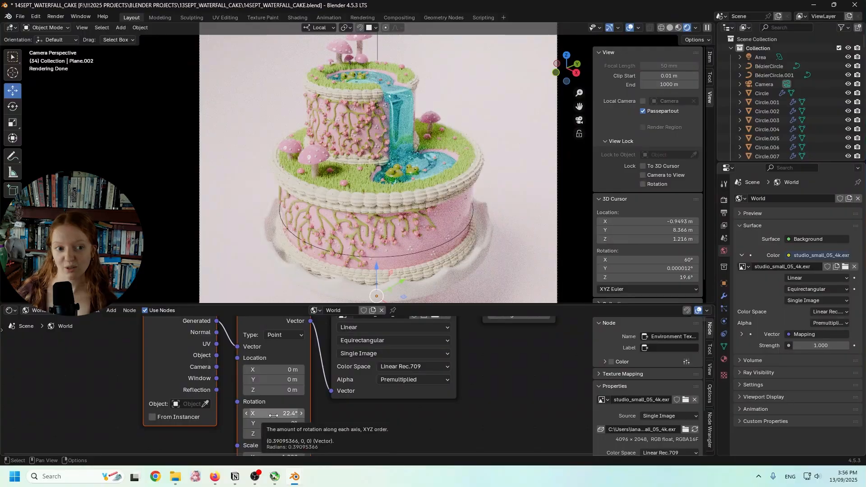
pyautogui.moveTo(274, 415); pyautogui.dragTo(233, 414)
pyautogui.click(295, 415)
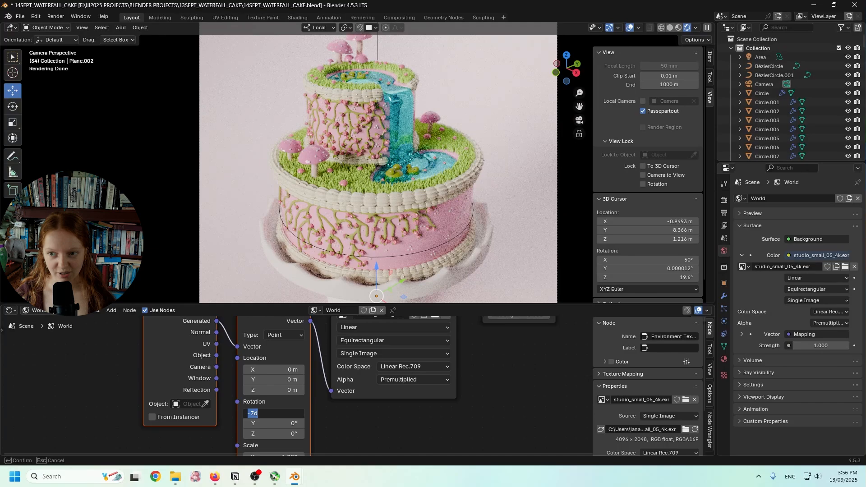
pyautogui.click(328, 415)
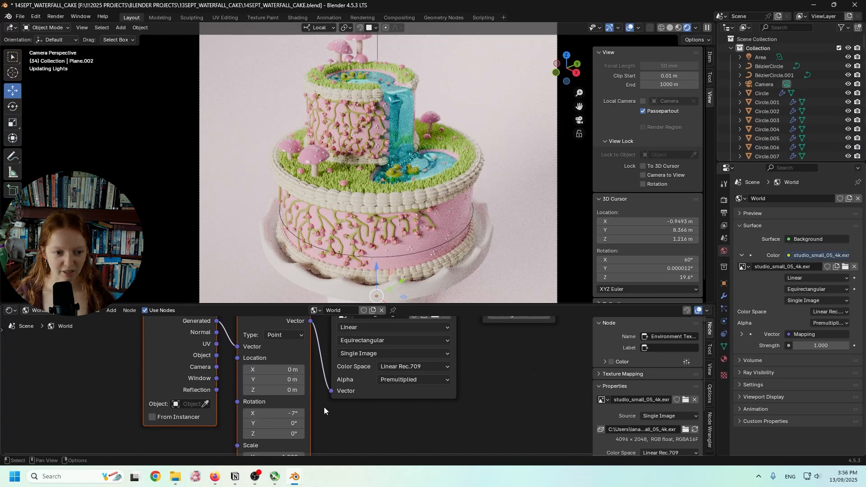
pyautogui.click(296, 412)
pyautogui.click(336, 429)
pyautogui.moveTo(281, 413)
pyautogui.mouseDown()
pyautogui.moveTo(243, 413)
pyautogui.moveTo(295, 413)
pyautogui.mouseUp()
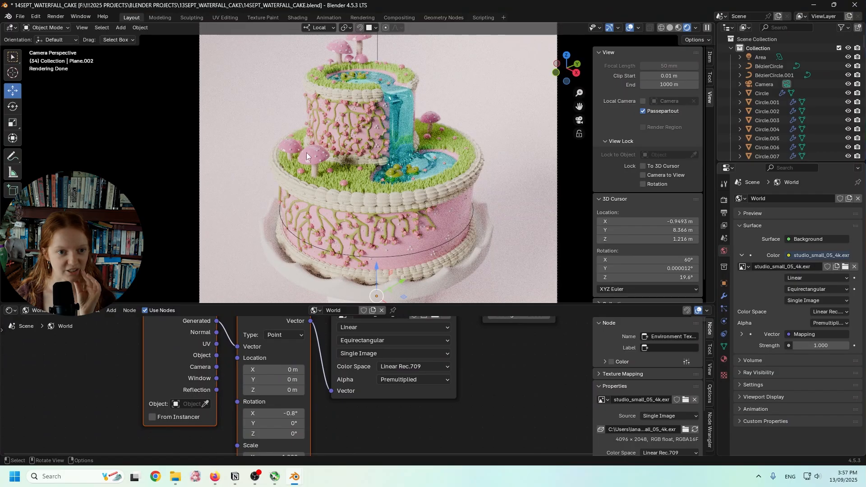
# - Enlarge the viewport, rotate the nearest frog in the lower pool about its local Z axis, and save the file
pyautogui.scroll(-3, 266, 139)
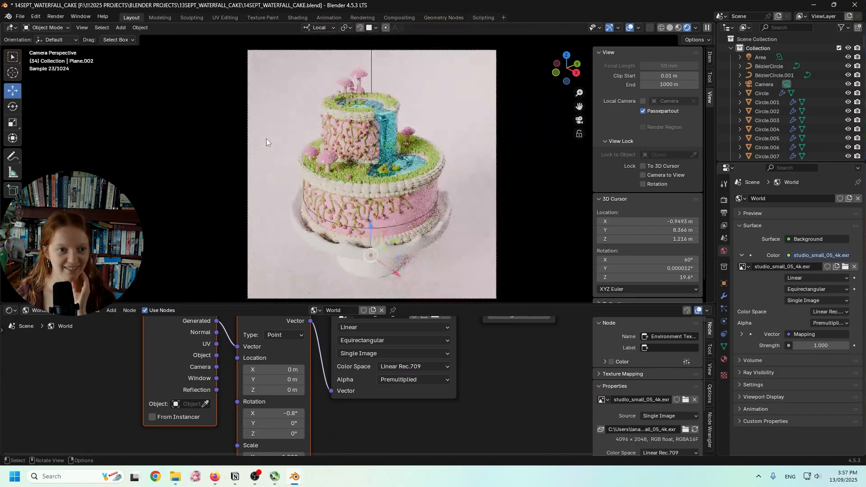
pyautogui.scroll(4, 386, 147)
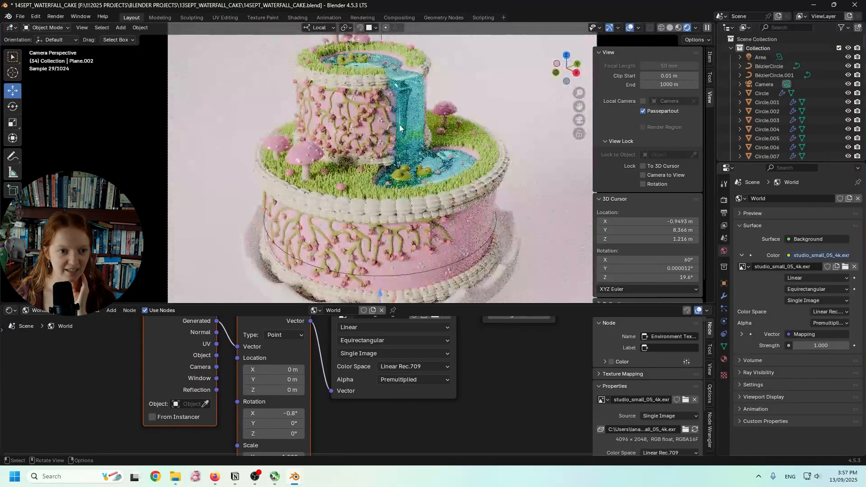
pyautogui.moveTo(493, 308); pyautogui.dragTo(496, 357)
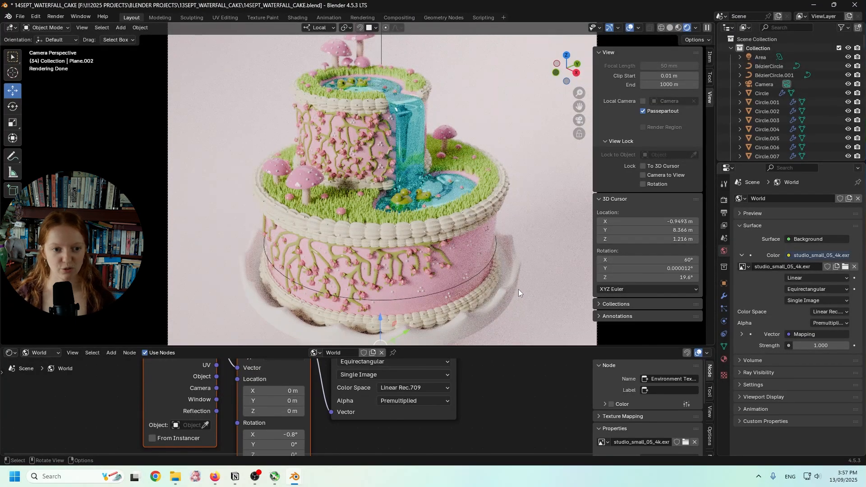
pyautogui.click(402, 196)
pyautogui.click(13, 107)
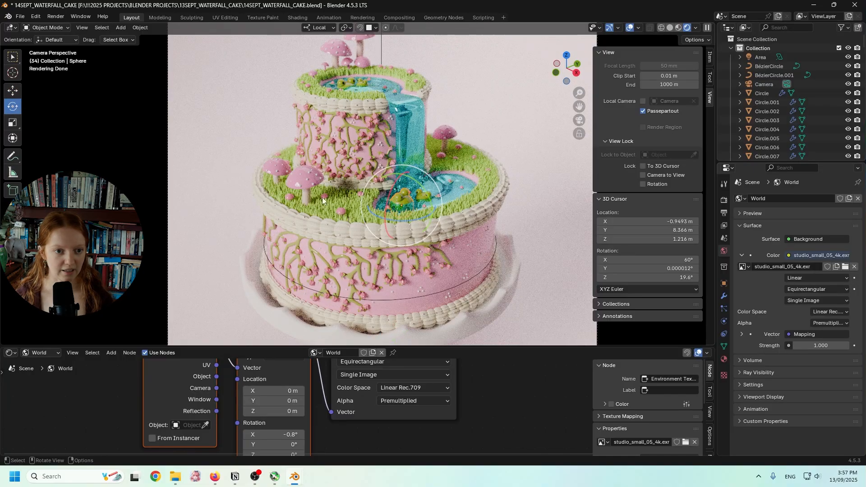
pyautogui.moveTo(406, 223); pyautogui.dragTo(432, 321)
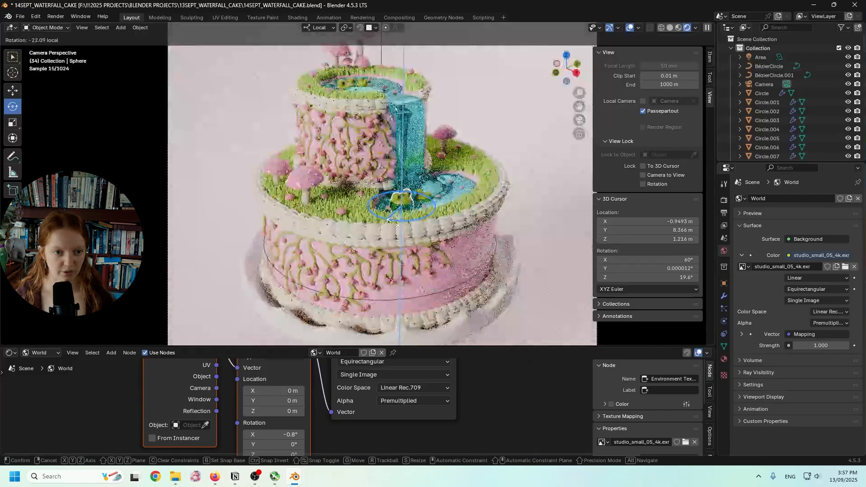
pyautogui.click(495, 63)
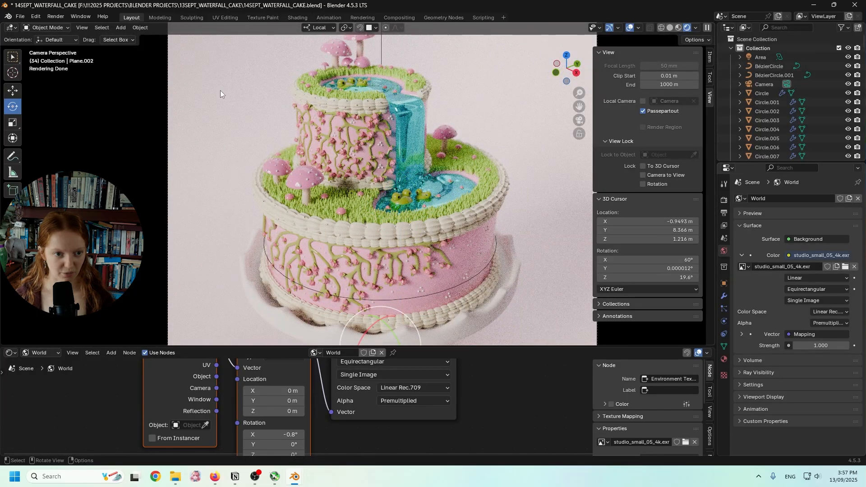
pyautogui.hotkey('ctrl', 's')
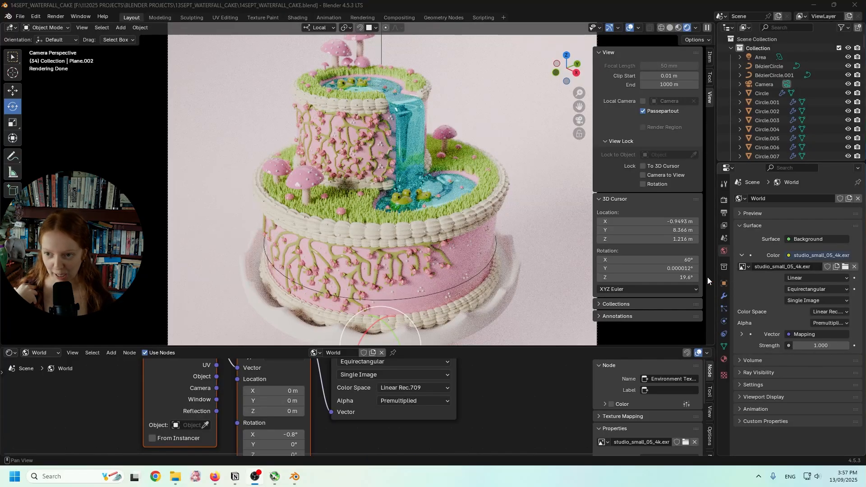
# - Select the cream border around the lower tier's top edge and show its object material nodes in the shader editor
pyautogui.click(486, 209)
pyautogui.click(33, 355)
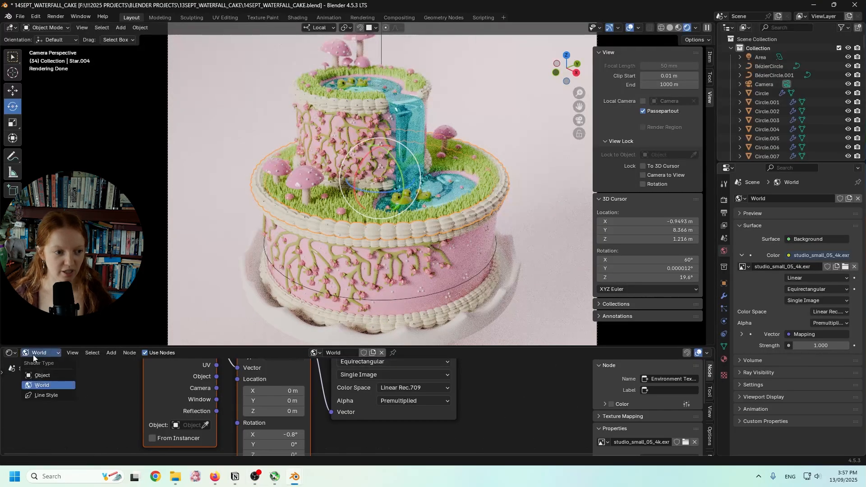
pyautogui.click(42, 375)
# - Switch to the Miro inspiration board in the browser and bring up the tiered green waterfall cake reference
pyautogui.click(214, 477)
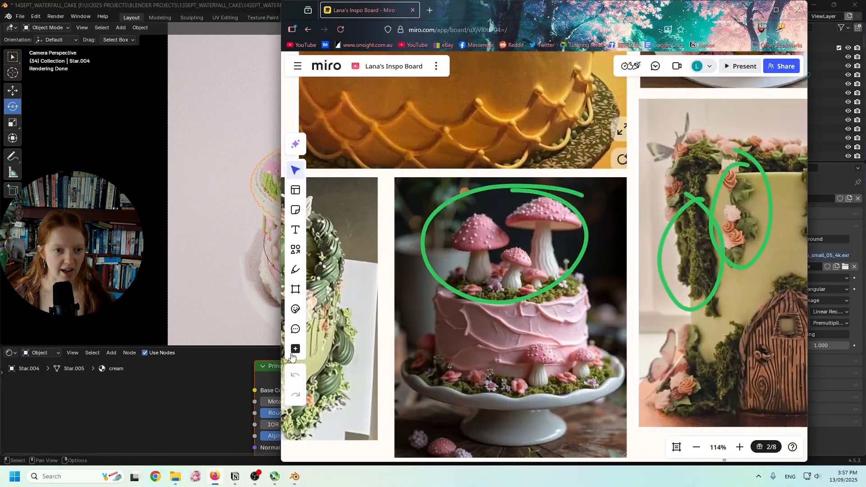
pyautogui.scroll(-5, 492, 196)
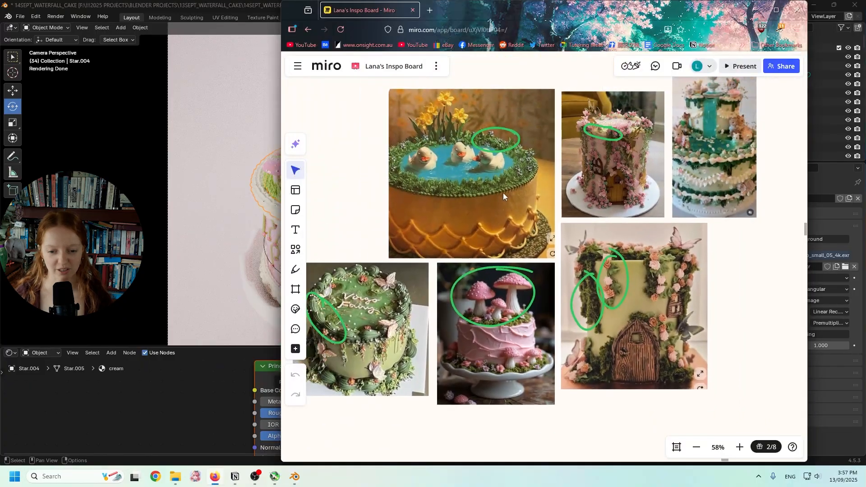
pyautogui.scroll(2, 504, 194)
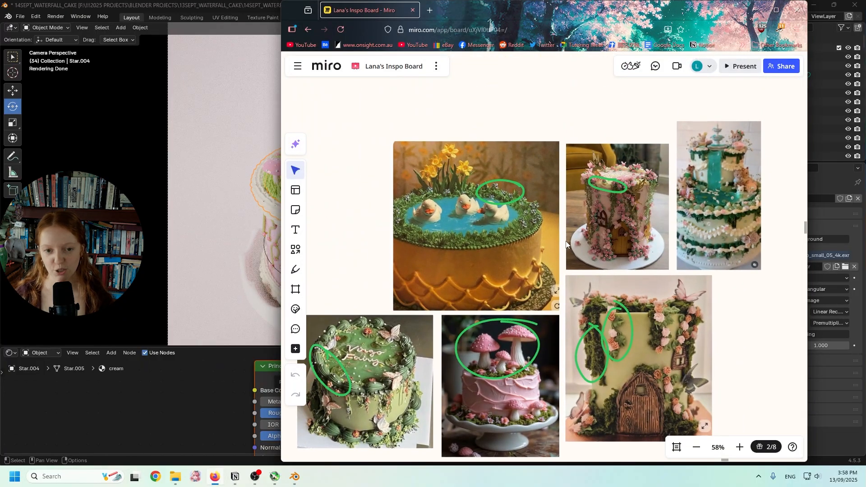
pyautogui.scroll(5, 567, 239)
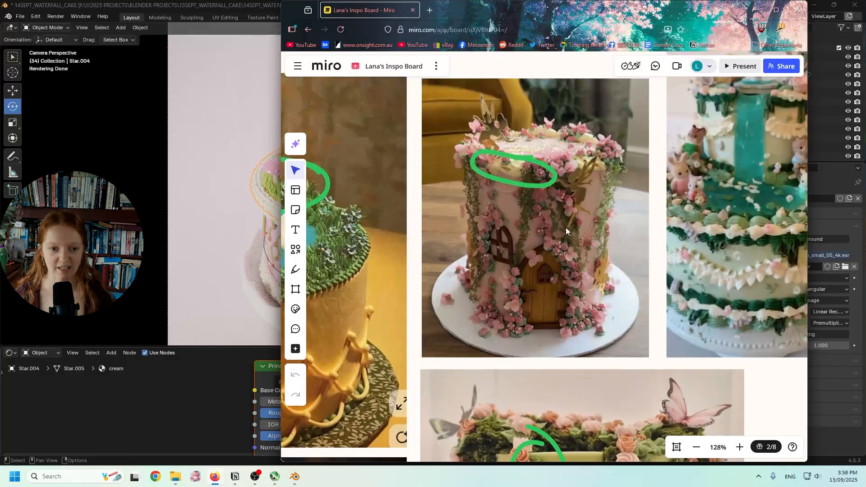
pyautogui.scroll(3, 564, 226)
pyautogui.scroll(-2, 554, 243)
pyautogui.scroll(-1, 548, 200)
pyautogui.moveTo(590, 180); pyautogui.dragTo(499, 215, button='middle')
pyautogui.moveTo(636, 186); pyautogui.dragTo(545, 222, button='middle')
pyautogui.scroll(-1, 545, 221)
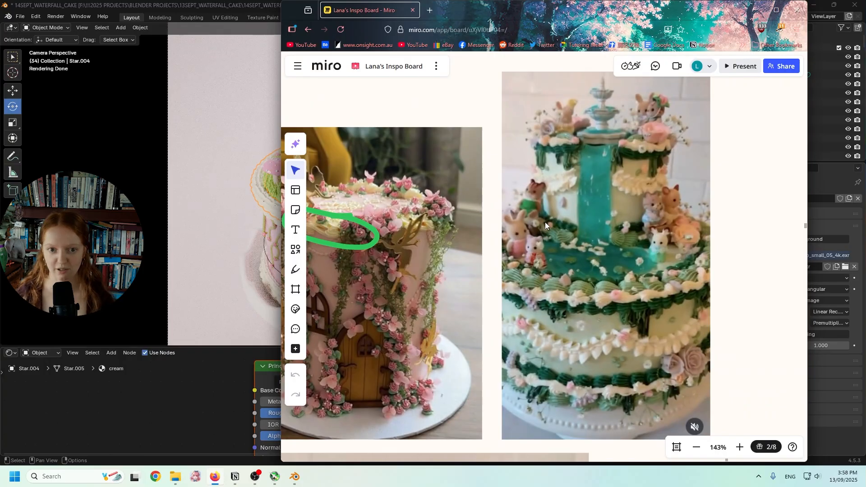
# - Examine the waterfall cake reference closely, from the fountain and animal figures down to the green and cream piped borders
pyautogui.scroll(2, 576, 225)
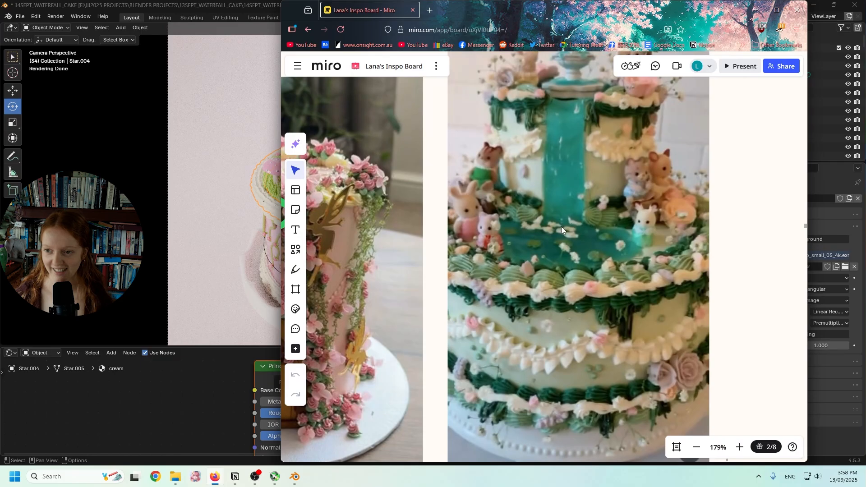
pyautogui.scroll(5, 571, 199)
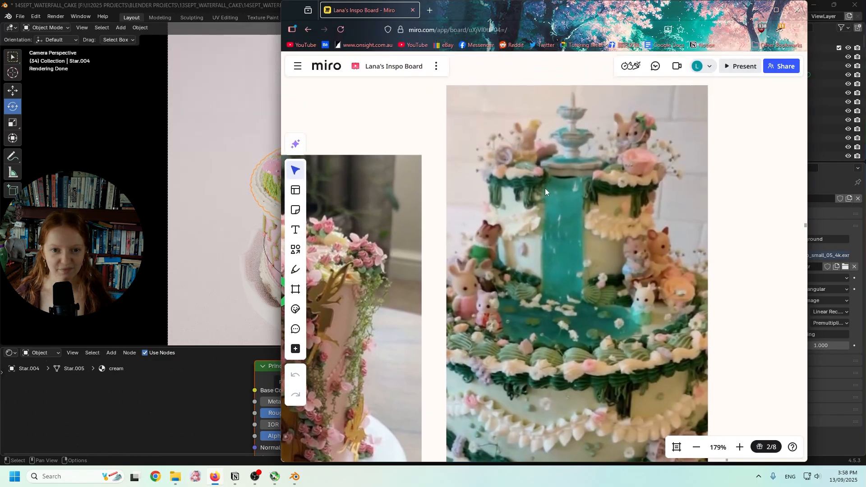
pyautogui.keyDown('ctrl'); pyautogui.scroll(2, 551, 184); pyautogui.keyUp('ctrl')
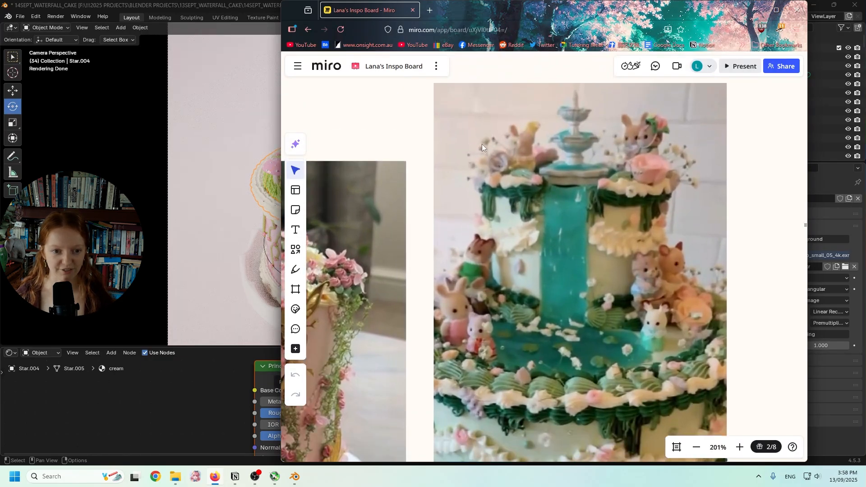
pyautogui.scroll(-3, 650, 258)
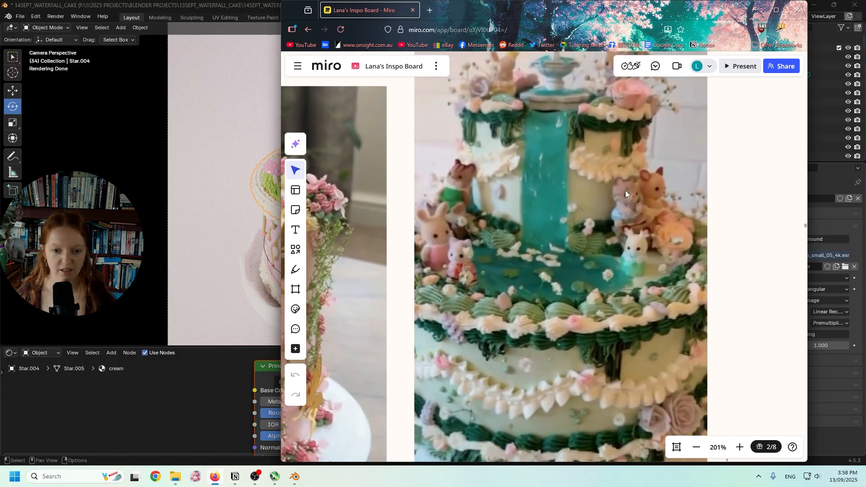
pyautogui.keyDown('ctrl'); pyautogui.scroll(-2, 618, 256); pyautogui.keyUp('ctrl')
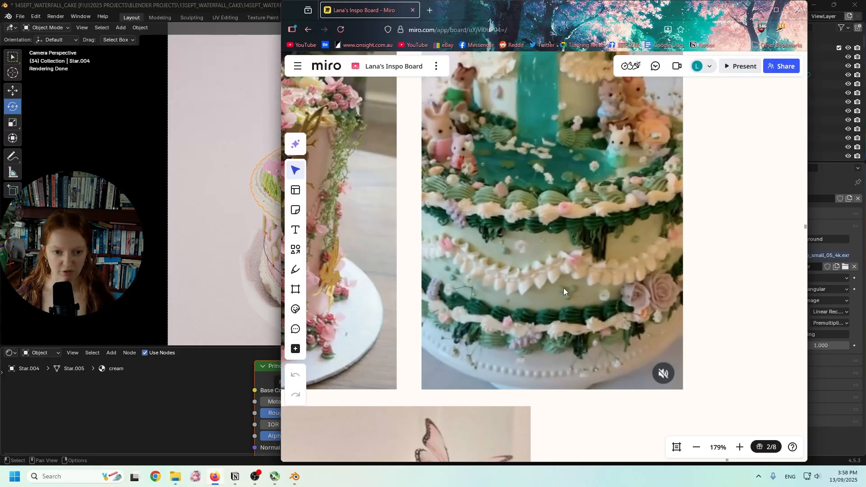
pyautogui.keyDown('ctrl'); pyautogui.scroll(-1, 563, 304); pyautogui.keyUp('ctrl')
pyautogui.scroll(3, 503, 250)
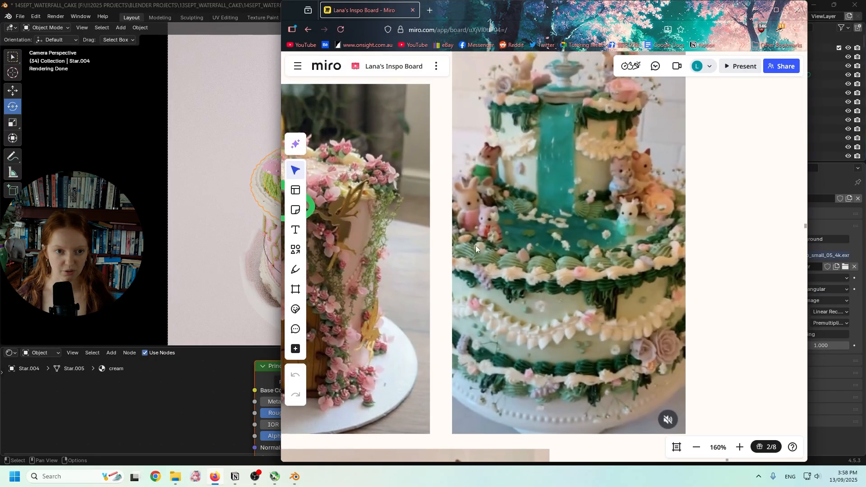
# - Examine the pink fairy-door cake reference for its flowers, hanging vines and circled cream edge
pyautogui.keyDown('shift'); pyautogui.hscroll(-5, 499, 250); pyautogui.keyUp('shift')
pyautogui.keyDown('ctrl'); pyautogui.scroll(4, 491, 247); pyautogui.keyUp('ctrl')
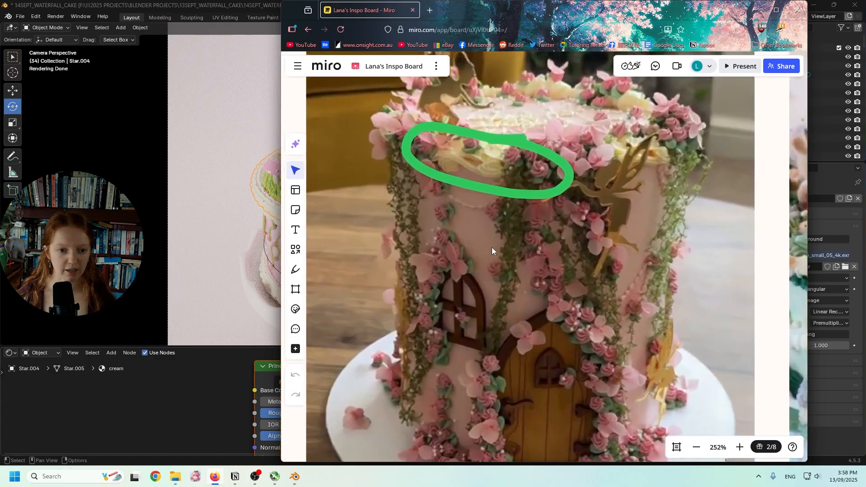
pyautogui.scroll(-1, 496, 282)
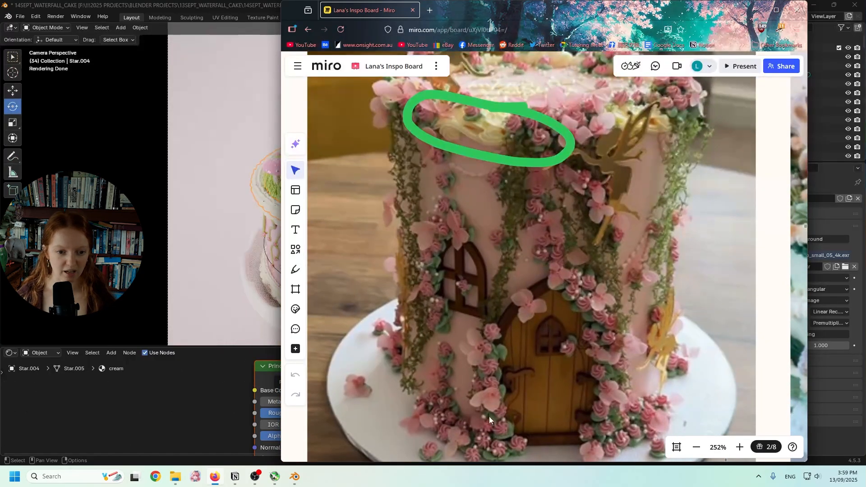
pyautogui.scroll(-1, 501, 416)
pyautogui.moveTo(426, 156); pyautogui.dragTo(436, 240, button='middle')
pyautogui.scroll(-1, 437, 239)
# - Examine the yellow duck pond cake reference, including its piped grass, daffodils and small blue flowers
pyautogui.moveTo(327, 256); pyautogui.dragTo(508, 249, button='middle')
pyautogui.scroll(-1, 509, 248)
pyautogui.moveTo(460, 236); pyautogui.dragTo(703, 186, button='middle')
pyautogui.scroll(-1, 694, 194)
pyautogui.scroll(2, 667, 239)
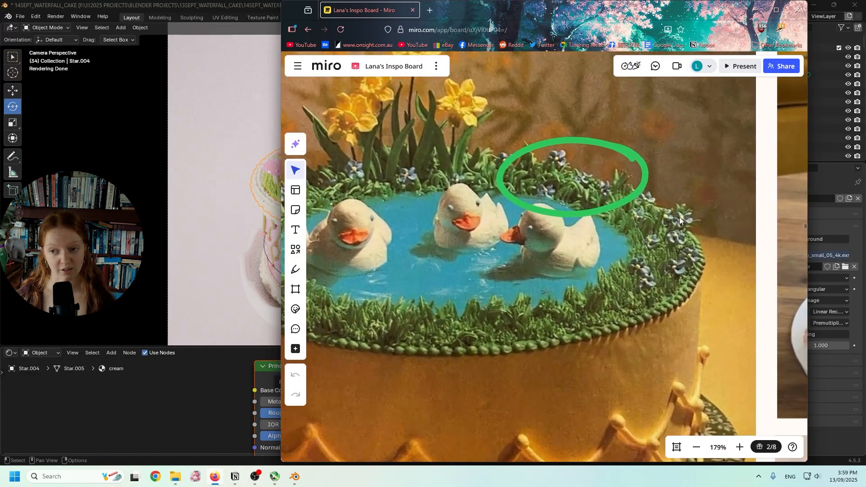
pyautogui.scroll(-1, 669, 221)
pyautogui.moveTo(594, 251); pyautogui.dragTo(638, 254, button='middle')
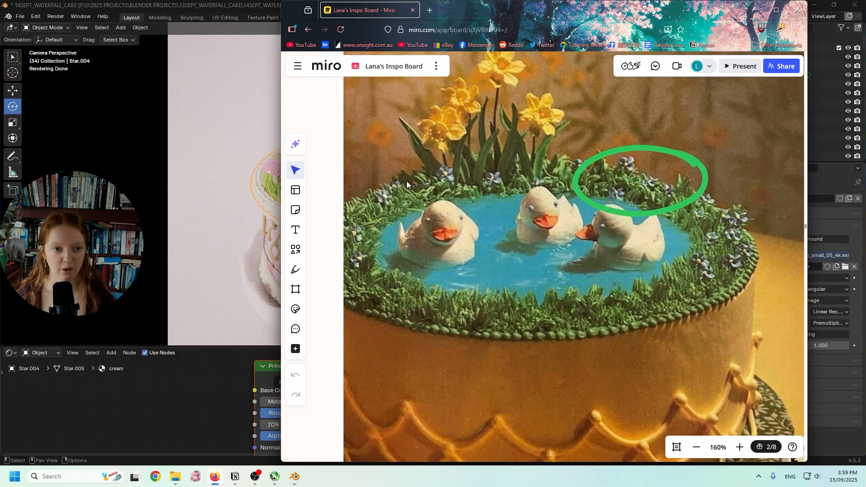
# - Examine the pink mushroom cake reference for its mushrooms, moss, flowers and textured icing
pyautogui.scroll(-3, 663, 240)
pyautogui.moveTo(653, 359); pyautogui.dragTo(609, 246, button='middle')
pyautogui.moveTo(608, 294); pyautogui.dragTo(616, 139, button='middle')
pyautogui.scroll(-1, 603, 219)
pyautogui.scroll(6, 603, 219)
pyautogui.moveTo(616, 275); pyautogui.dragTo(497, 234, button='middle')
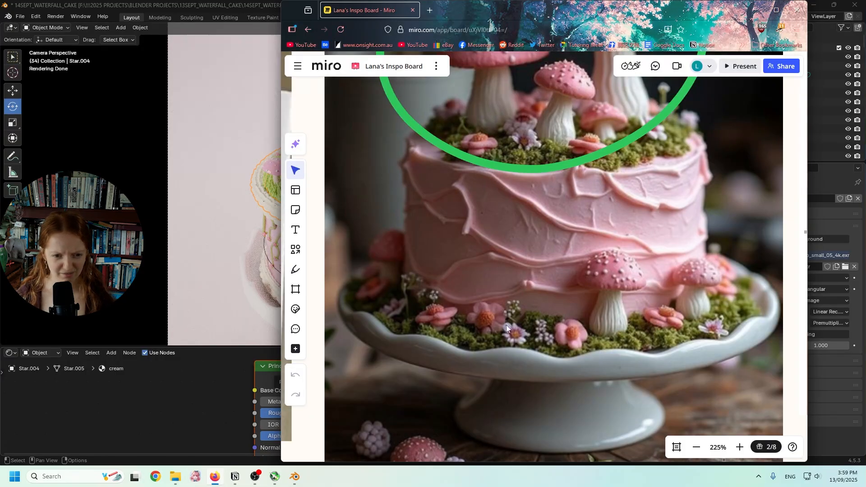
pyautogui.scroll(4, 512, 328)
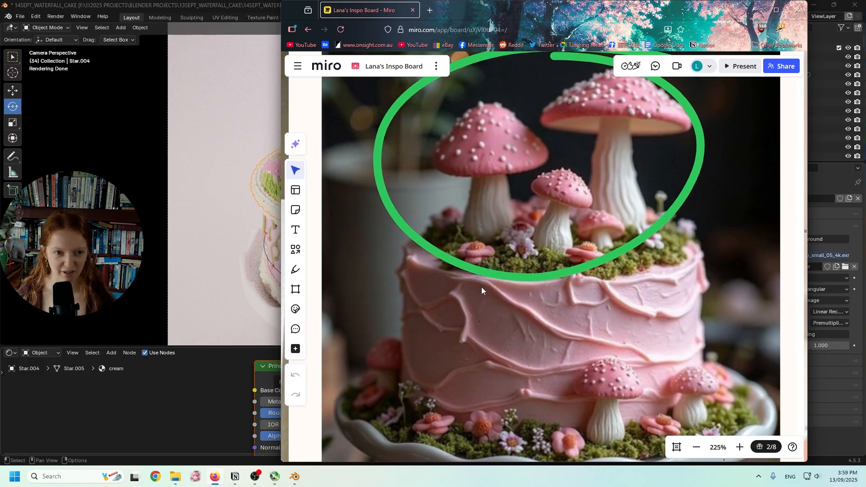
pyautogui.scroll(2, 482, 289)
pyautogui.moveTo(524, 364); pyautogui.dragTo(510, 323, button='middle')
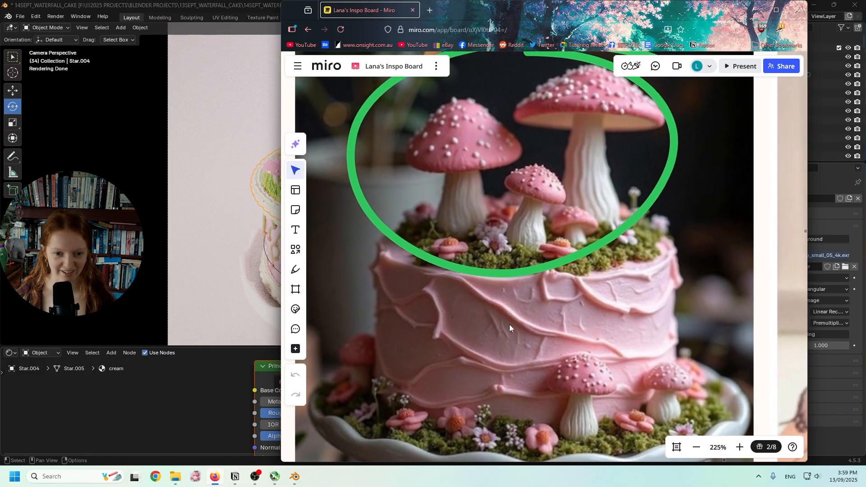
pyautogui.scroll(-2, 501, 340)
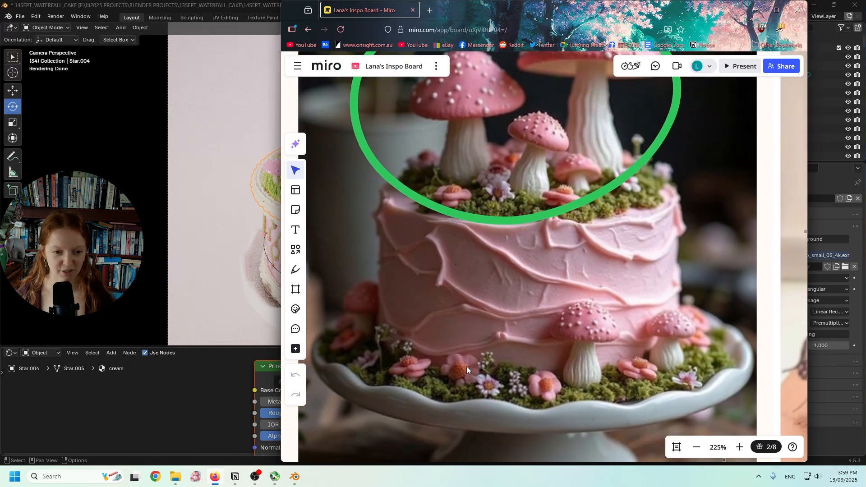
pyautogui.scroll(3, 413, 331)
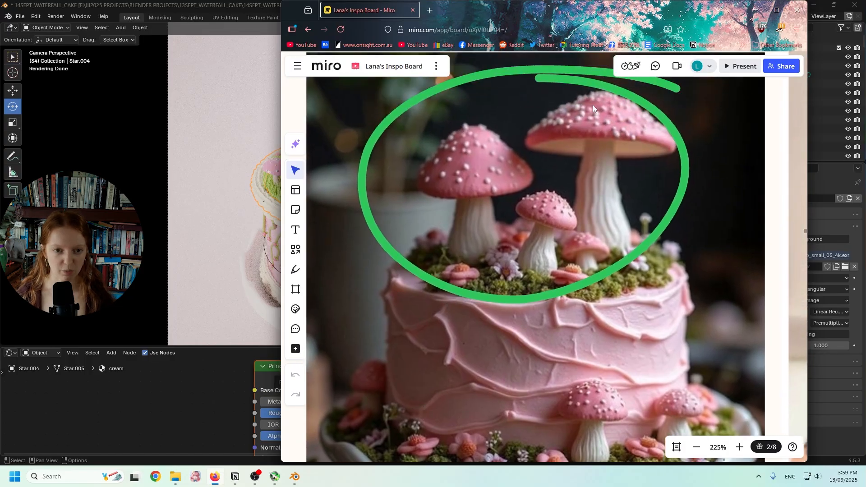
# - Compare all the cake references on the board, finishing on the green cake with the circled piped border
pyautogui.scroll(-6, 586, 221)
pyautogui.moveTo(559, 262); pyautogui.dragTo(647, 276, button='middle')
pyautogui.moveTo(400, 274); pyautogui.dragTo(445, 276, button='middle')
pyautogui.scroll(5, 531, 272)
pyautogui.scroll(-6, 494, 254)
pyautogui.scroll(-5, 406, 306)
pyautogui.scroll(2, 648, 162)
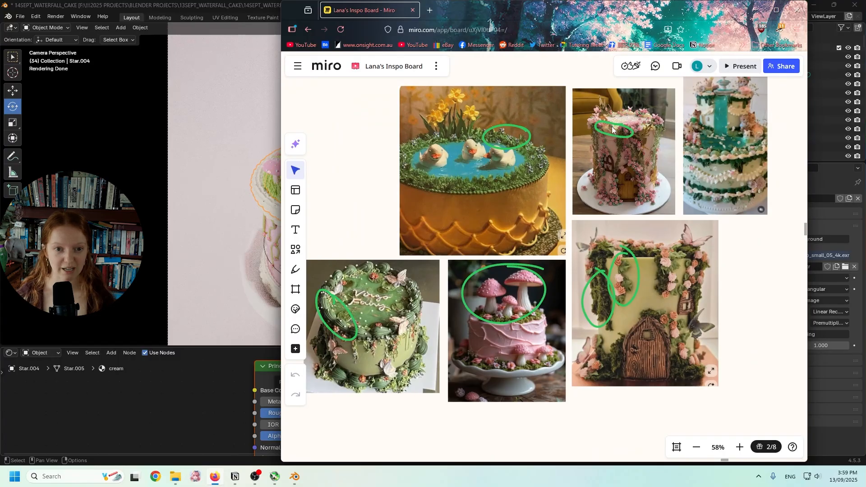
pyautogui.scroll(2, 645, 158)
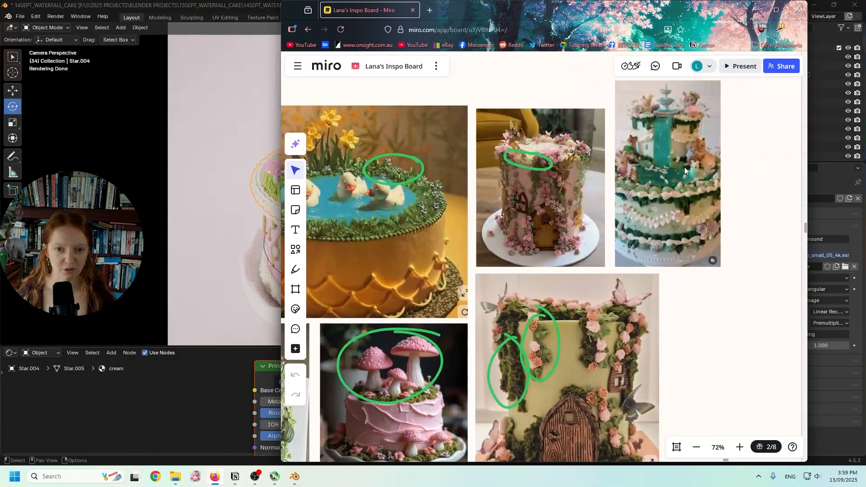
pyautogui.scroll(-1, 645, 202)
pyautogui.moveTo(376, 241); pyautogui.dragTo(517, 167, button='middle')
pyautogui.scroll(3, 418, 286)
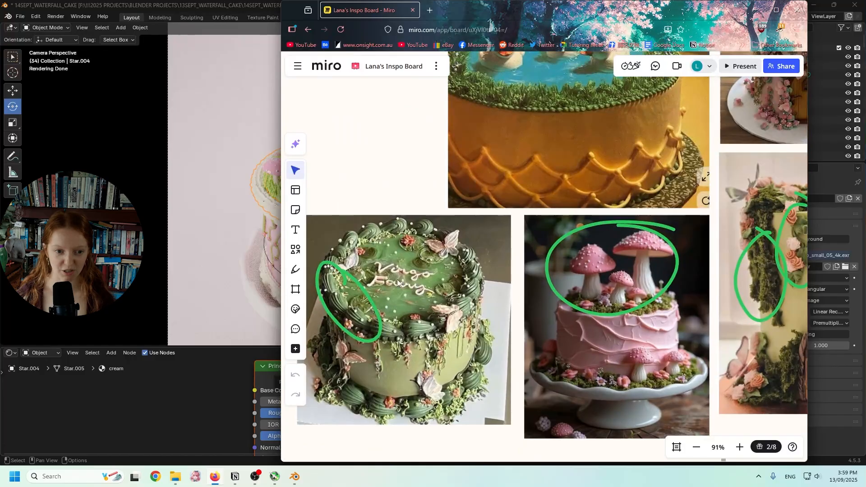
# - Return to Blender and save the scene under the new name 14SEPT_WATERFALL_CAKE_pink.blend
pyautogui.click(756, 10)
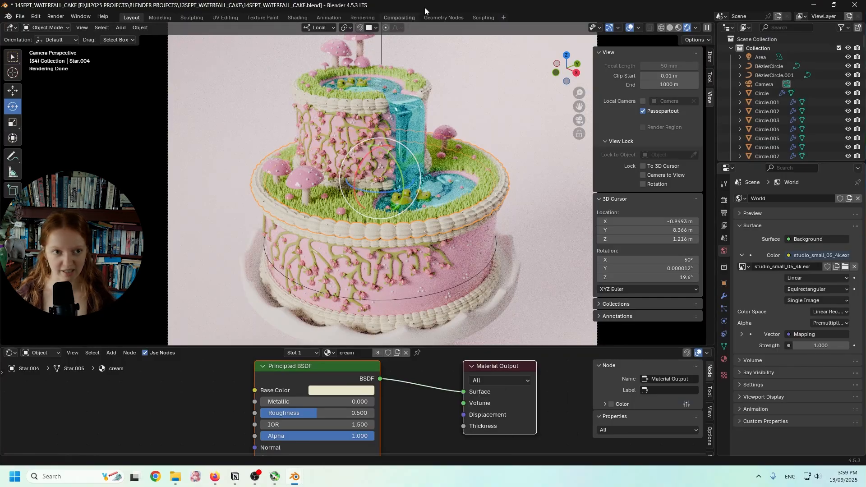
pyautogui.click(20, 16)
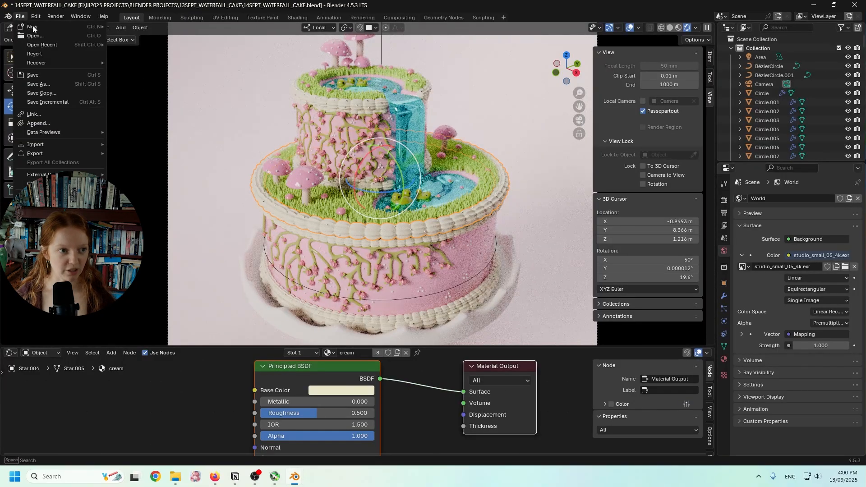
pyautogui.click(58, 84)
pyautogui.click(388, 364)
pyautogui.click(377, 364)
pyautogui.write('_pink')
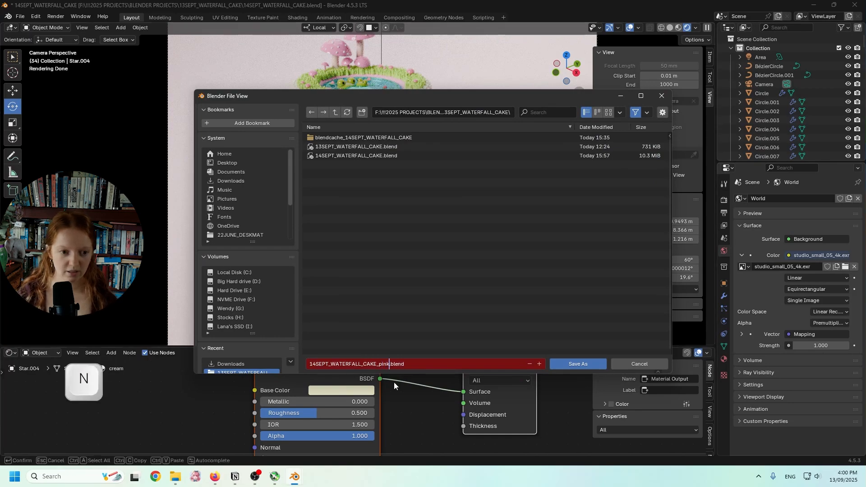
pyautogui.click(588, 364)
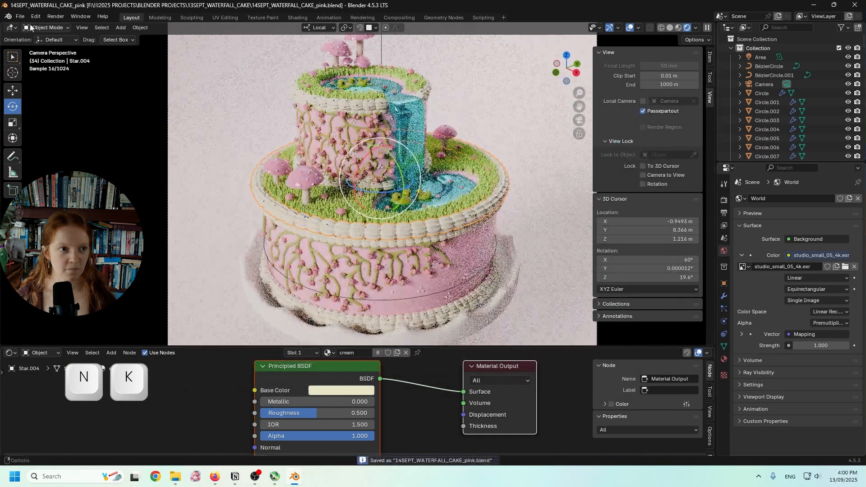
# - Save another copy of the scene as 14SEPT_WATERFALL_CAKE_green.blend
pyautogui.click(20, 16)
pyautogui.click(59, 85)
pyautogui.click(387, 364)
pyautogui.click(389, 364)
pyautogui.press('BackSpace')
pyautogui.press('BackSpace')
pyautogui.press('BackSpace')
pyautogui.press('BackSpace')
pyautogui.write('green')
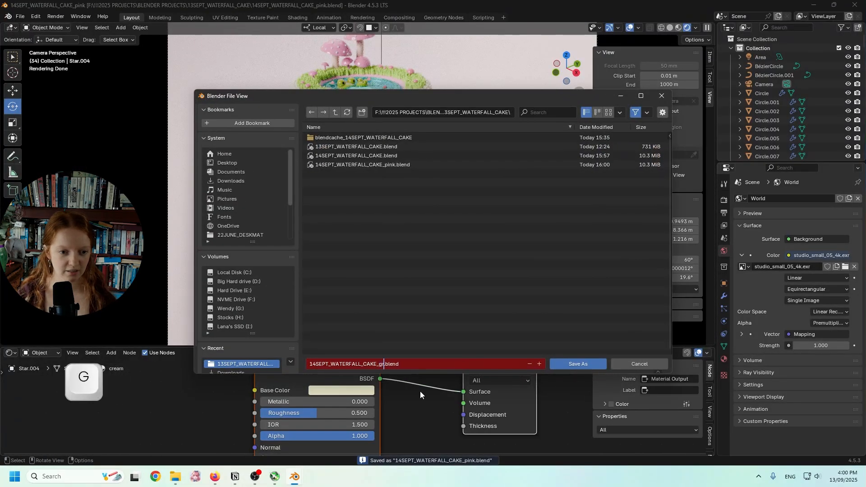
pyautogui.click(575, 363)
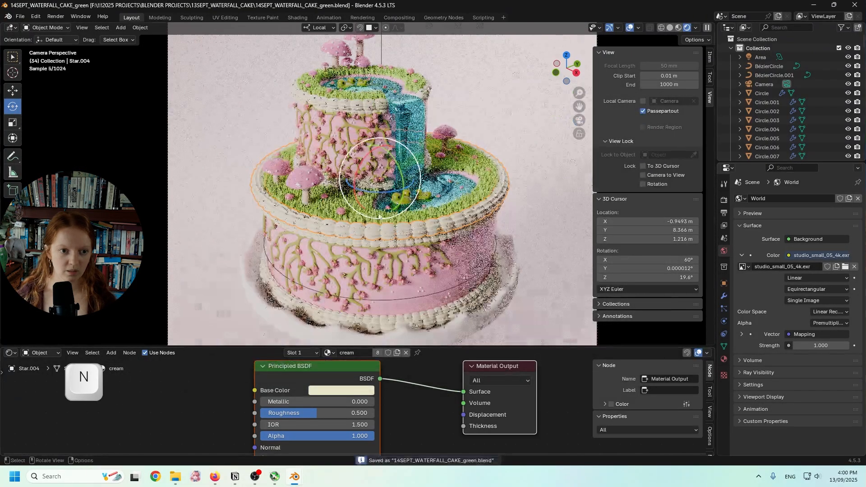
# - Recolour the piped borders by changing the cream material's base colour to a dark olive green
pyautogui.click(341, 390)
pyautogui.moveTo(347, 261); pyautogui.dragTo(331, 273)
pyautogui.moveTo(403, 224); pyautogui.dragTo(404, 262)
pyautogui.click(457, 276)
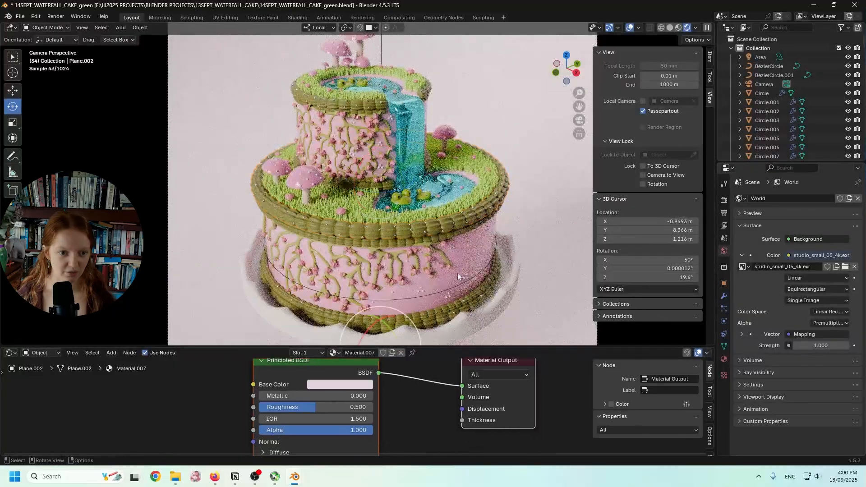
pyautogui.click(398, 234)
pyautogui.click(349, 387)
pyautogui.moveTo(404, 264); pyautogui.dragTo(404, 279)
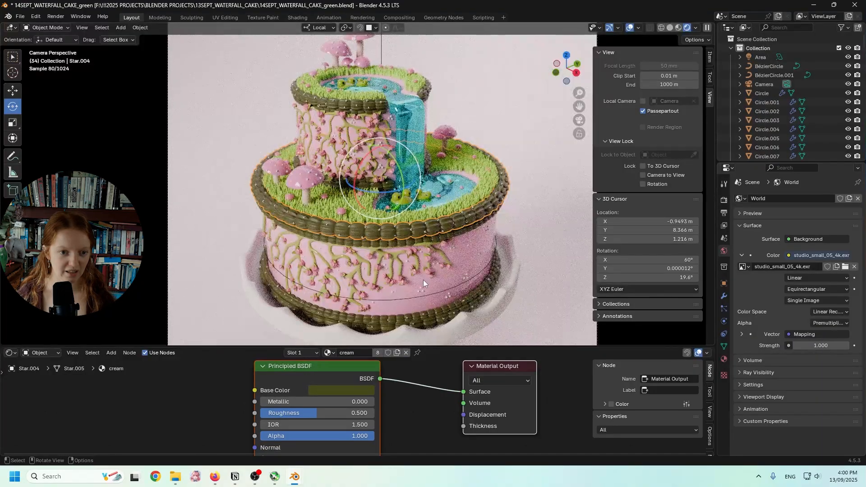
# - Change the base colour of the pink cake tiers' material to a pale yellow-green
pyautogui.click(423, 280)
pyautogui.click(334, 399)
pyautogui.moveTo(353, 339); pyautogui.dragTo(289, 339)
pyautogui.moveTo(343, 273); pyautogui.dragTo(341, 272)
pyautogui.moveTo(407, 235); pyautogui.dragTo(407, 242)
pyautogui.click(507, 97)
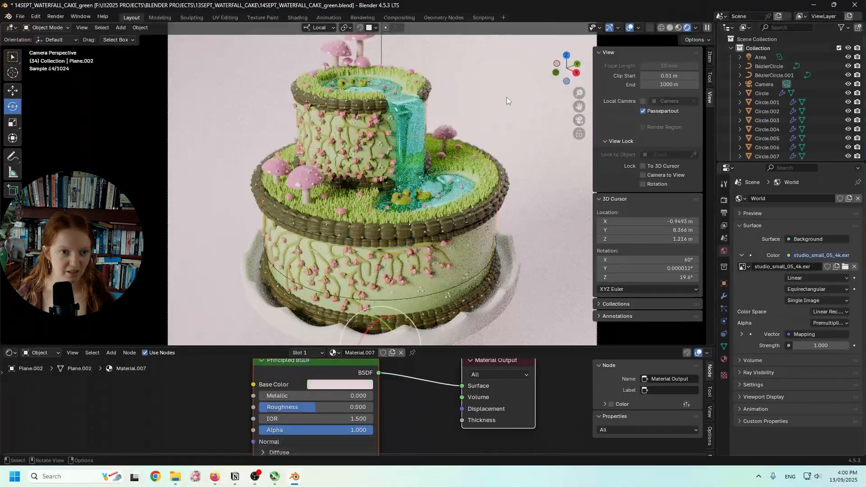
pyautogui.click(400, 110)
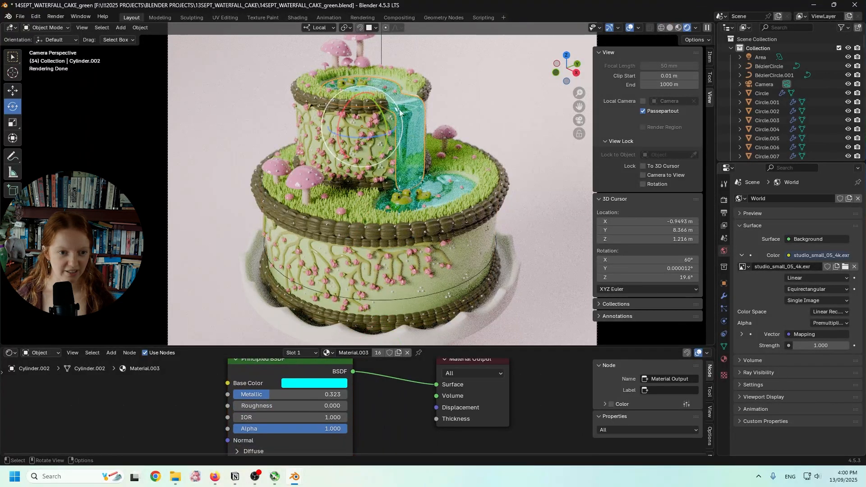
pyautogui.click(245, 108)
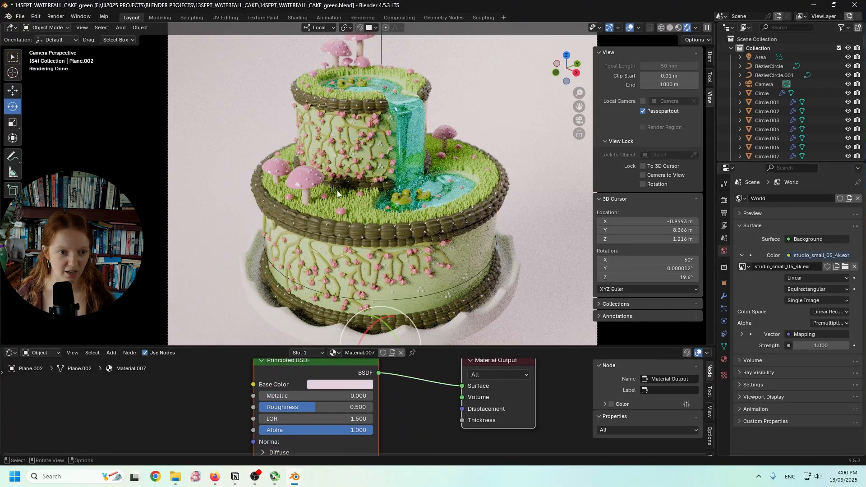
# - Darken the base colour of the branch material on the lower tier's vines
pyautogui.click(362, 267)
pyautogui.click(328, 384)
pyautogui.moveTo(400, 251)
pyautogui.mouseDown()
pyautogui.moveTo(402, 271)
pyautogui.moveTo(401, 260)
pyautogui.mouseUp()
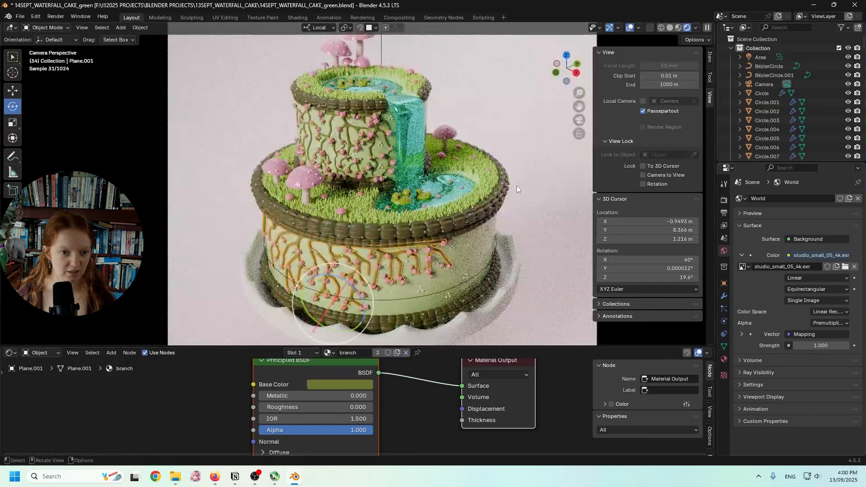
# - Lighten the base colour of the mushroom stalk material to a near-white pale pink
pyautogui.click(517, 186)
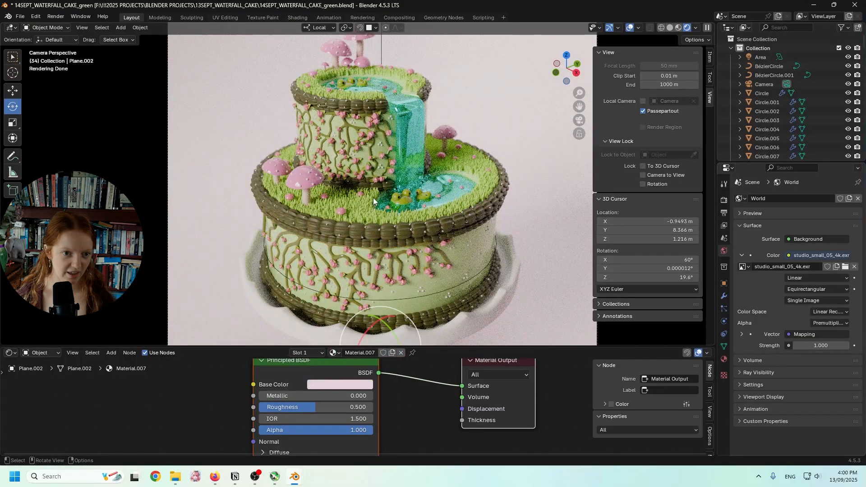
pyautogui.click(275, 167)
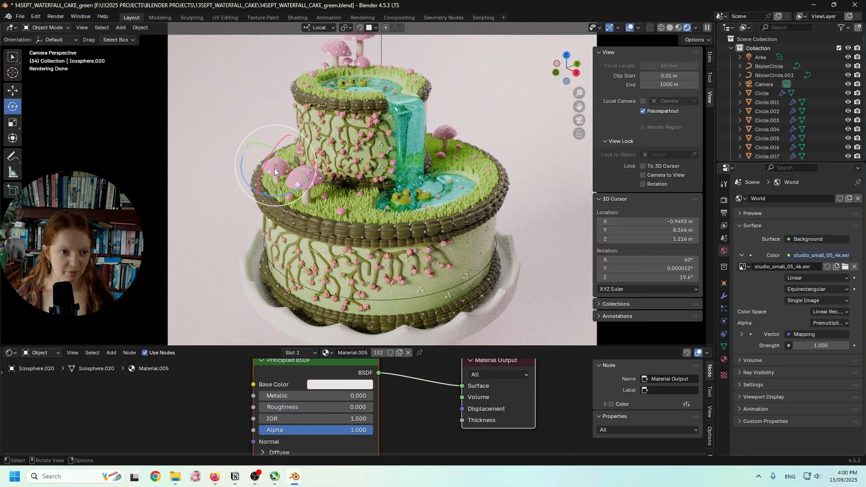
pyautogui.click(271, 169)
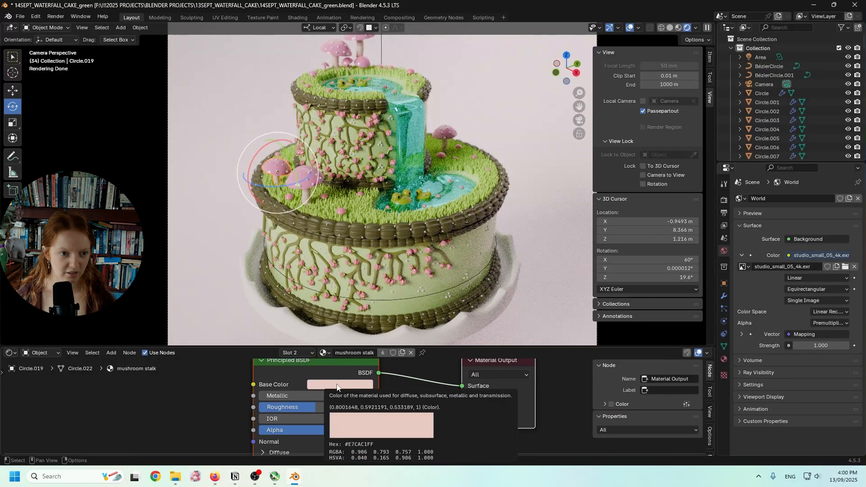
pyautogui.click(299, 172)
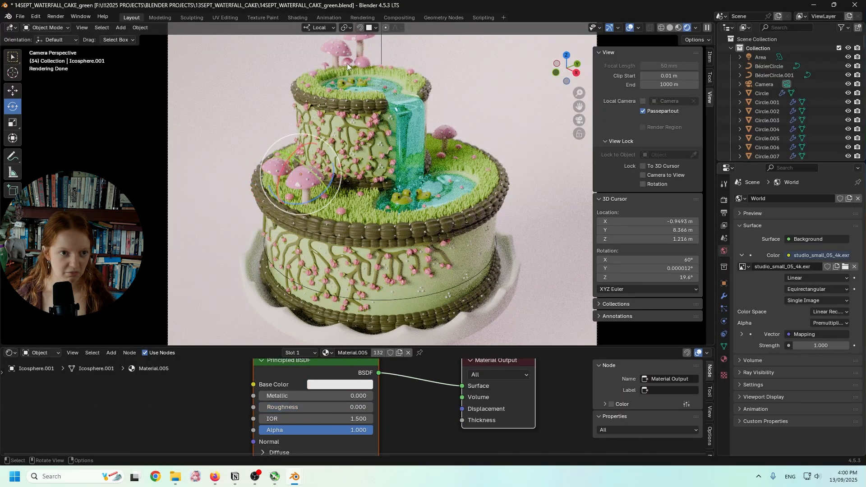
pyautogui.click(337, 48)
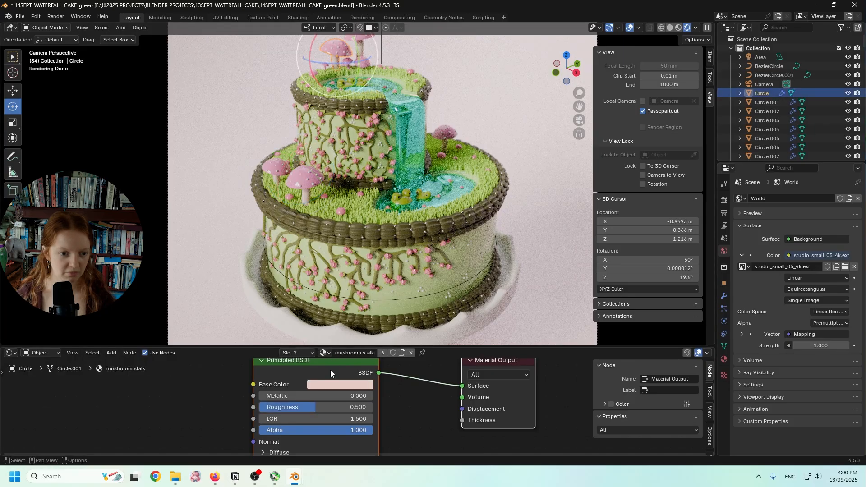
pyautogui.click(333, 384)
pyautogui.moveTo(357, 297)
pyautogui.mouseDown()
pyautogui.moveTo(341, 252)
pyautogui.moveTo(337, 276)
pyautogui.moveTo(364, 276)
pyautogui.moveTo(353, 256)
pyautogui.mouseUp()
# - Change the base colour of the mushroom top material from pink to a pale yellow
pyautogui.click(301, 175)
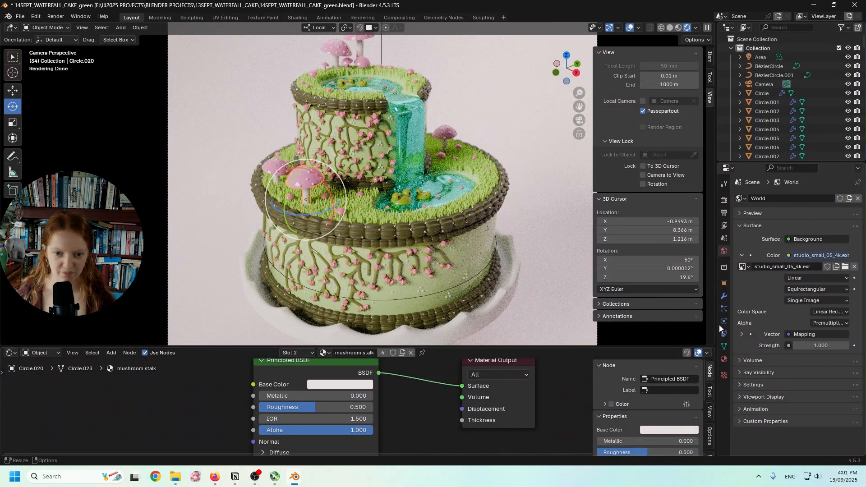
pyautogui.click(725, 357)
pyautogui.click(772, 200)
pyautogui.click(345, 384)
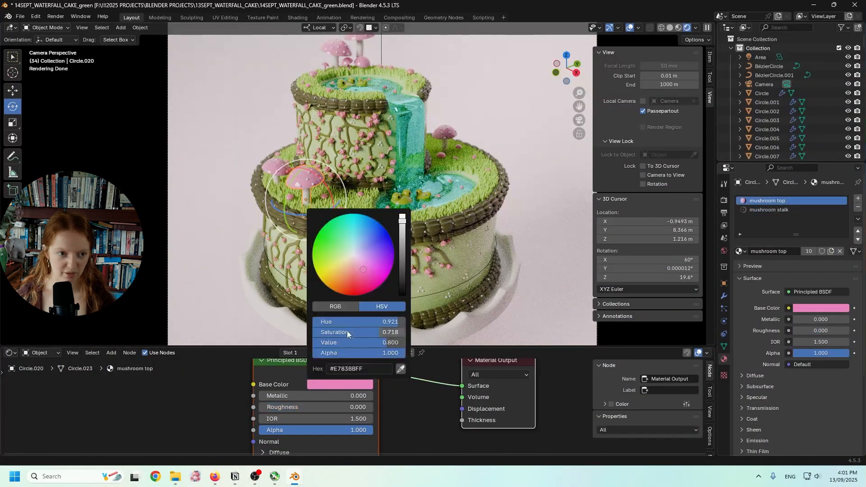
pyautogui.moveTo(359, 274)
pyautogui.mouseDown()
pyautogui.moveTo(346, 254)
pyautogui.moveTo(329, 250)
pyautogui.moveTo(331, 270)
pyautogui.mouseUp()
pyautogui.click(372, 126)
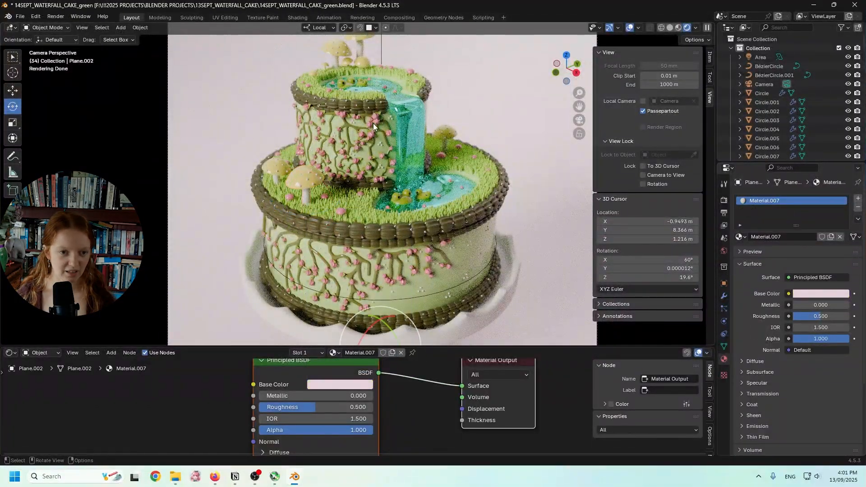
pyautogui.click(374, 124)
pyautogui.click(457, 178)
pyautogui.scroll(-1, 456, 177)
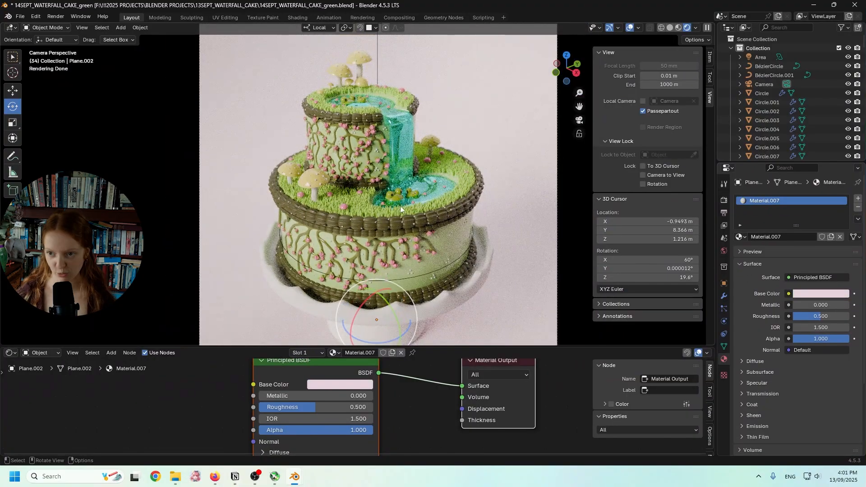
pyautogui.scroll(1, 378, 215)
pyautogui.click(367, 142)
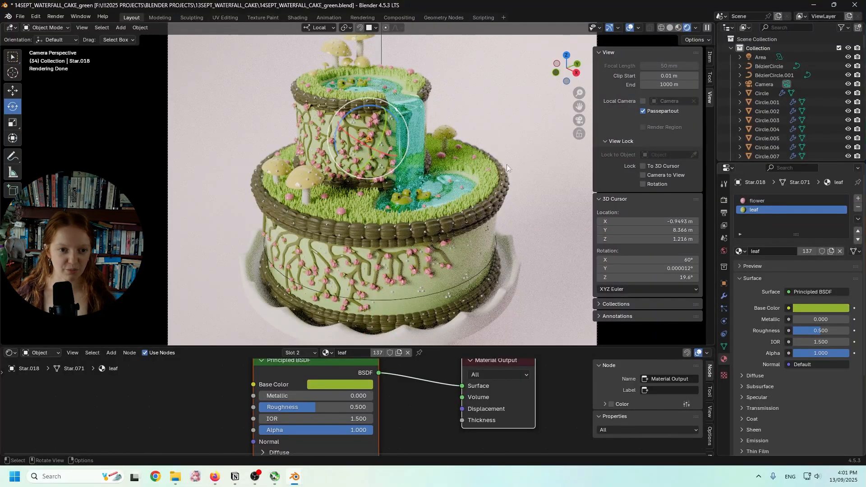
# - Check the lower tier's grassy top surface and look through the scene's object list for the grass particle object
pyautogui.click(486, 178)
pyautogui.scroll(-5, 753, 128)
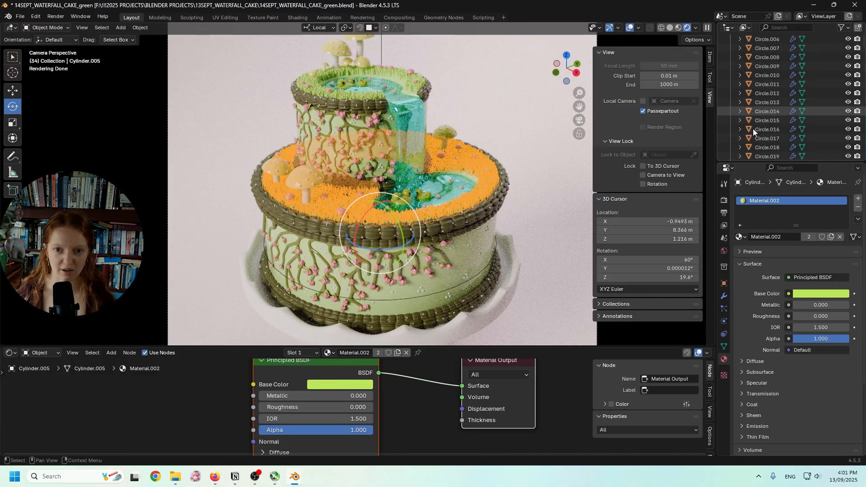
pyautogui.scroll(-15, 753, 128)
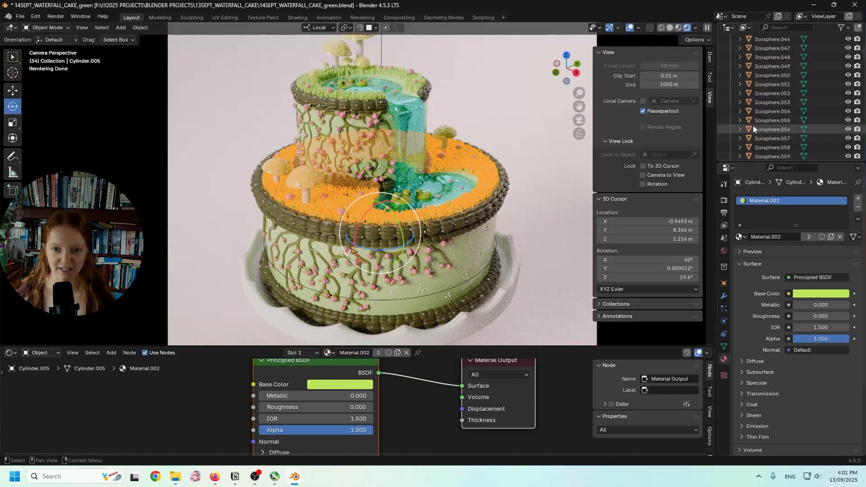
pyautogui.scroll(-20, 753, 129)
pyautogui.scroll(-20, 751, 130)
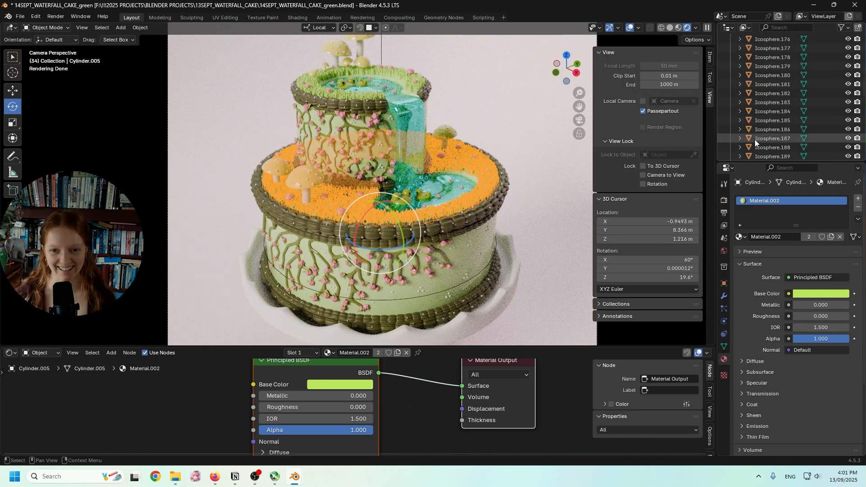
pyautogui.scroll(-10, 755, 139)
pyautogui.scroll(-15, 755, 138)
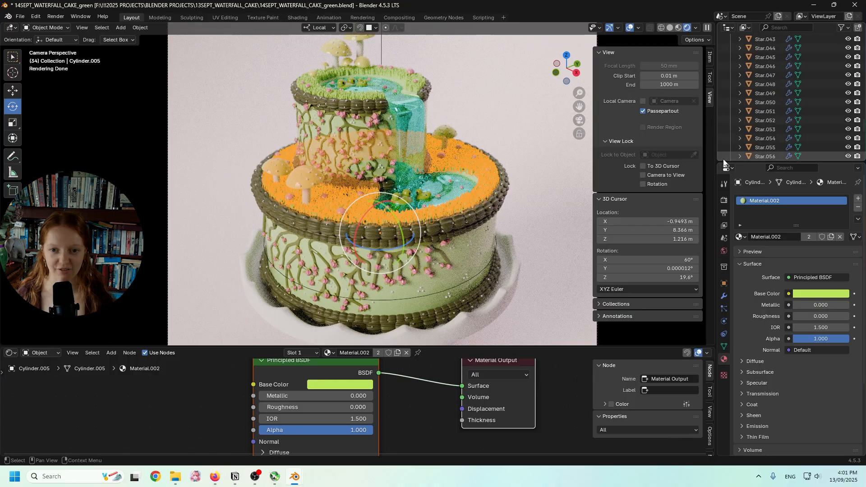
pyautogui.click(355, 214)
pyautogui.scroll(6, 355, 215)
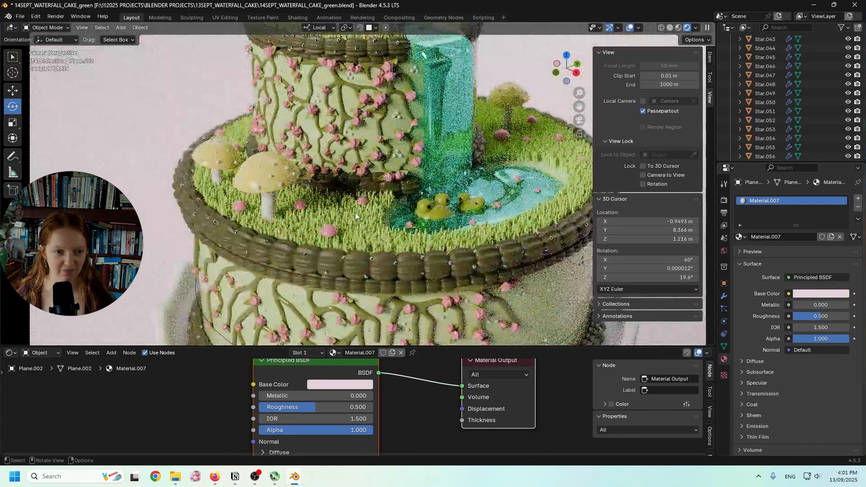
pyautogui.click(355, 212)
pyautogui.scroll(-15, 771, 131)
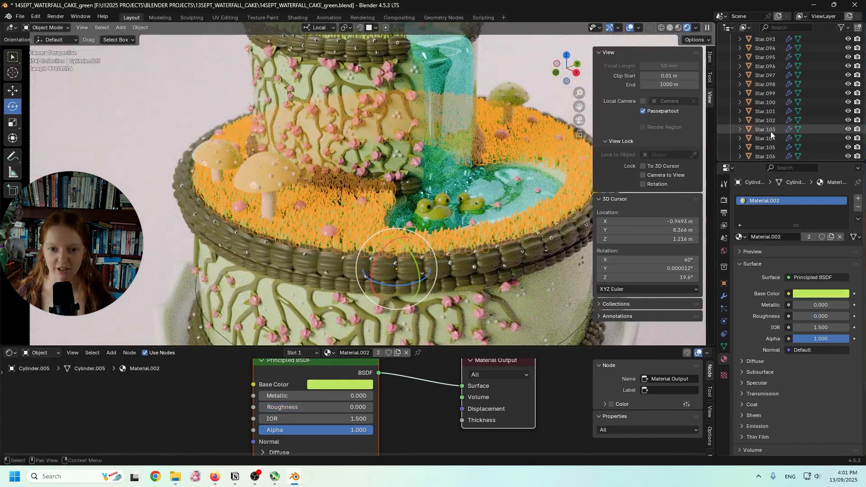
# - Filter the object list for "grass" and darken the Grass Particle material's base colour to a dark olive green
pyautogui.hotkey('ctrl', 'f')
pyautogui.write('grass')
pyautogui.click(773, 59)
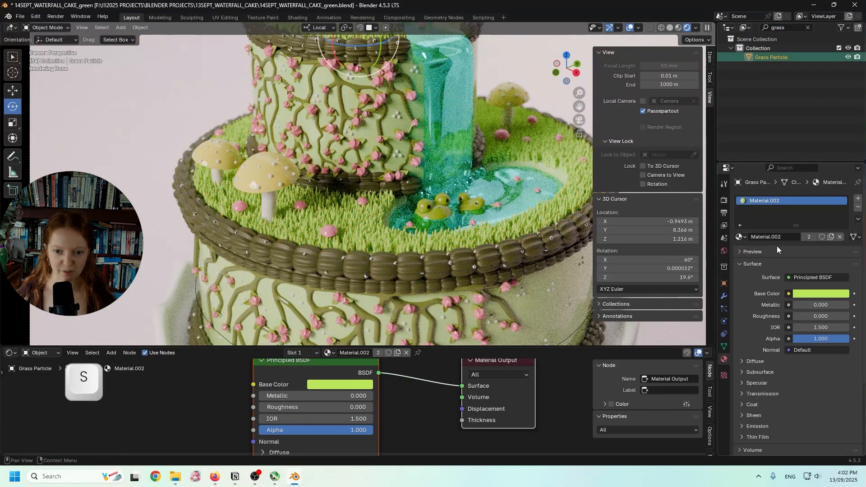
pyautogui.click(359, 384)
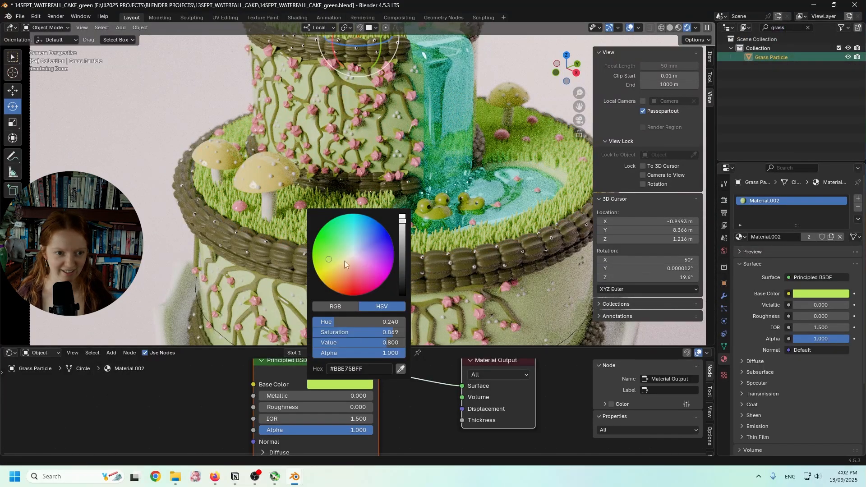
pyautogui.moveTo(331, 257)
pyautogui.mouseDown()
pyautogui.moveTo(346, 257)
pyautogui.moveTo(331, 261)
pyautogui.moveTo(329, 274)
pyautogui.moveTo(326, 263)
pyautogui.mouseUp()
pyautogui.moveTo(402, 222); pyautogui.dragTo(402, 264)
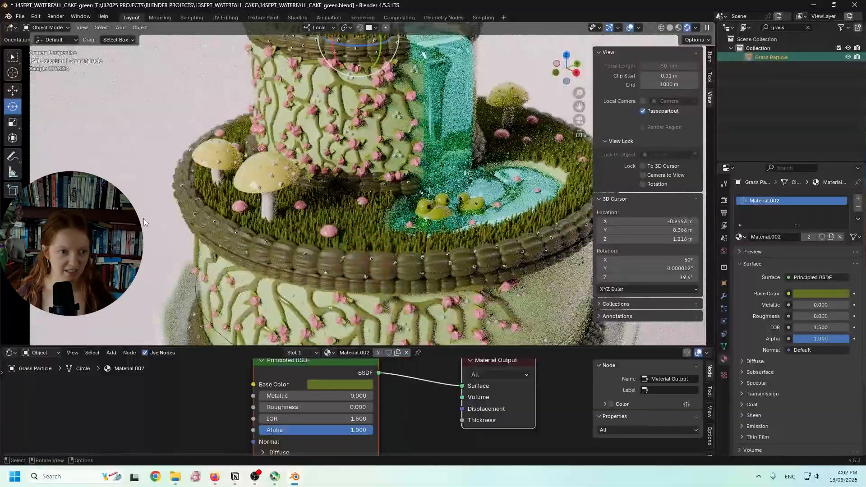
pyautogui.click(147, 230)
pyautogui.press('Home')
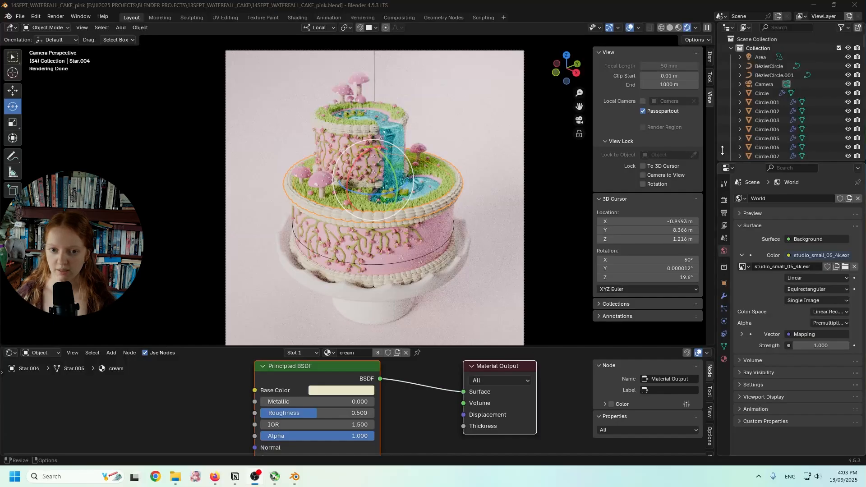
# - Set the final render's maximum samples to 500 in the pink cake file
pyautogui.click(723, 200)
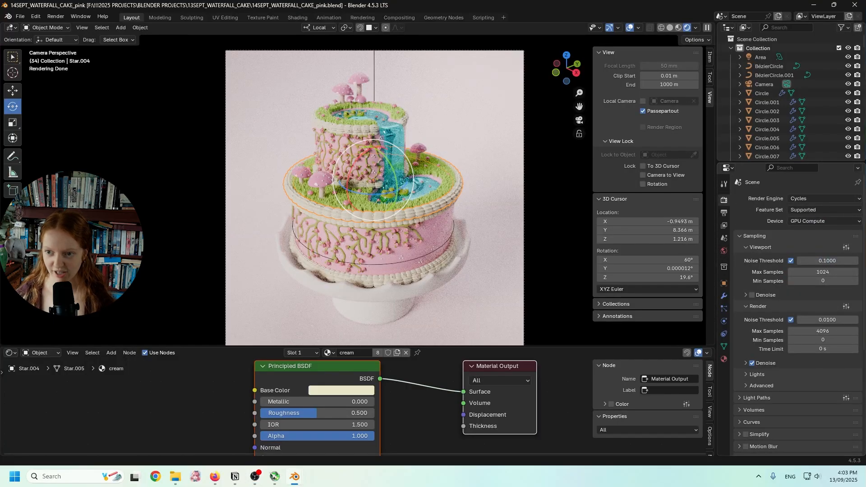
pyautogui.click(822, 332)
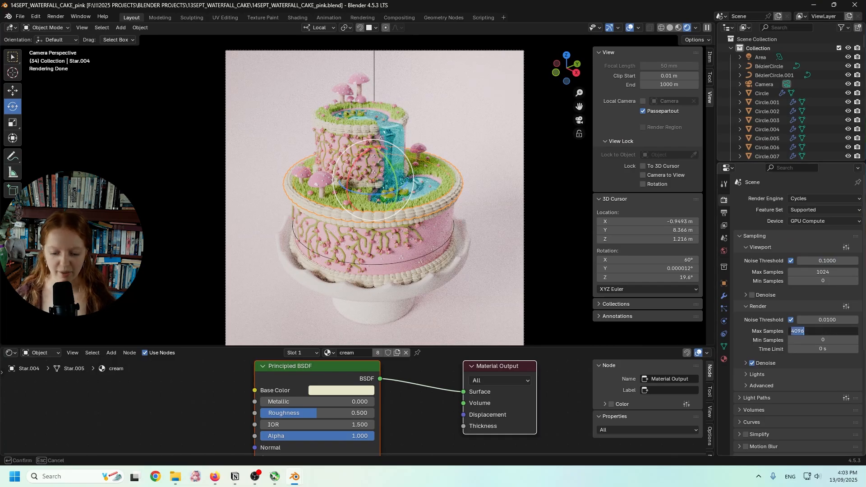
pyautogui.write('200')
pyautogui.press('BackSpace')
pyautogui.press('BackSpace')
pyautogui.press('BackSpace')
pyautogui.write('500')
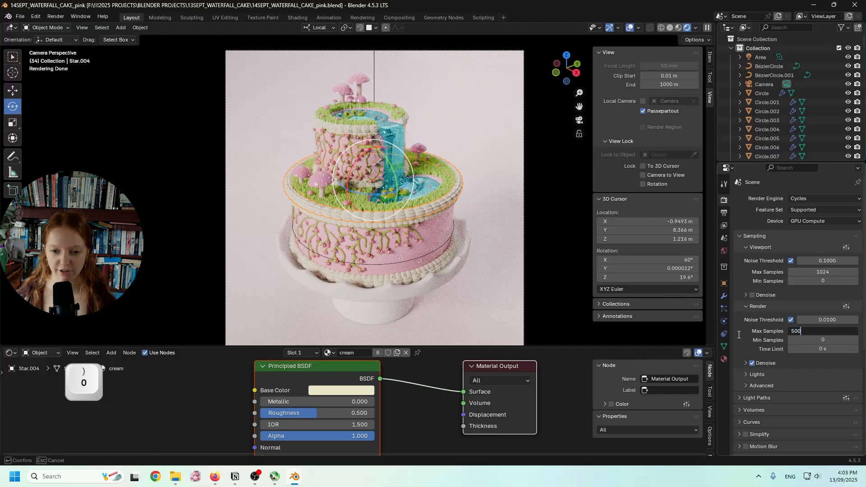
pyautogui.click(739, 335)
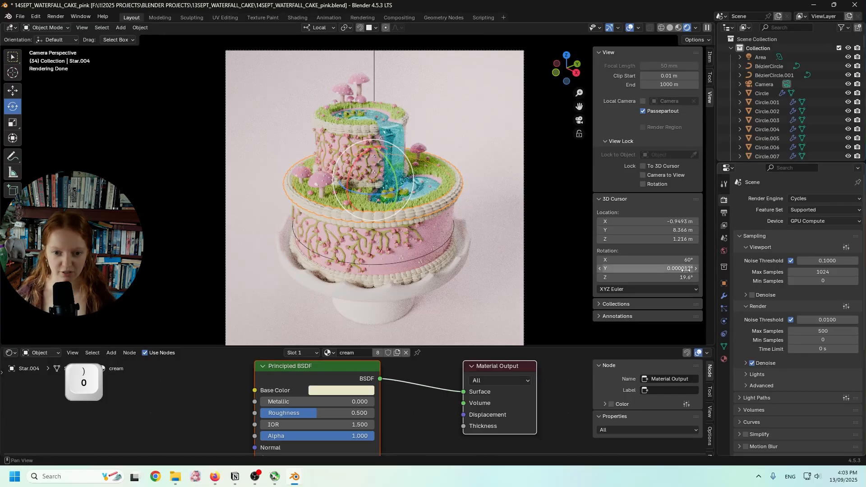
# - Set the output resolution scale to 200%
pyautogui.click(724, 213)
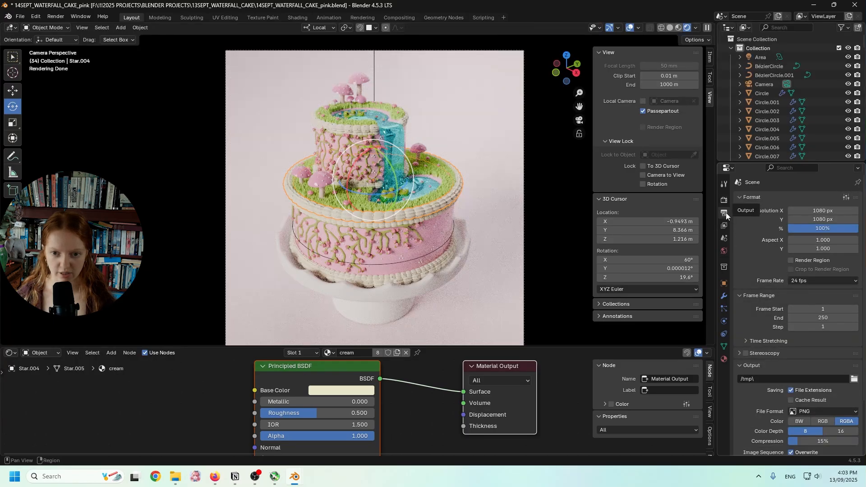
pyautogui.click(814, 229)
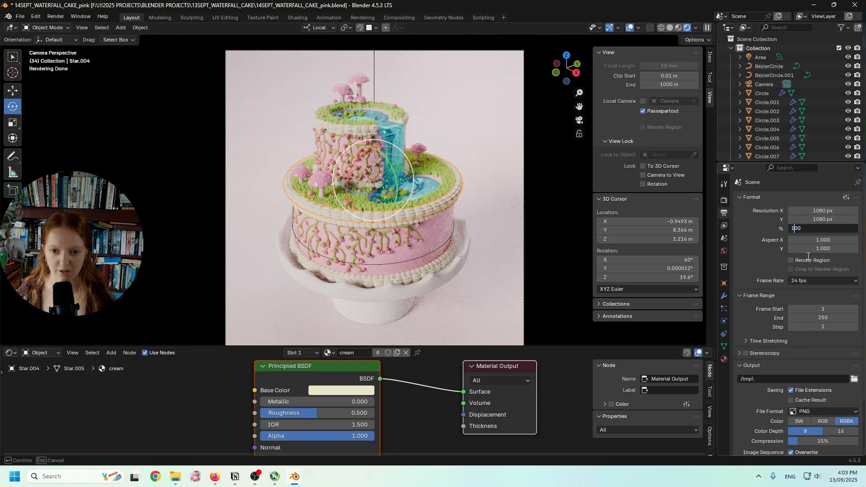
pyautogui.write('3')
pyautogui.press('BackSpace')
pyautogui.write('2')
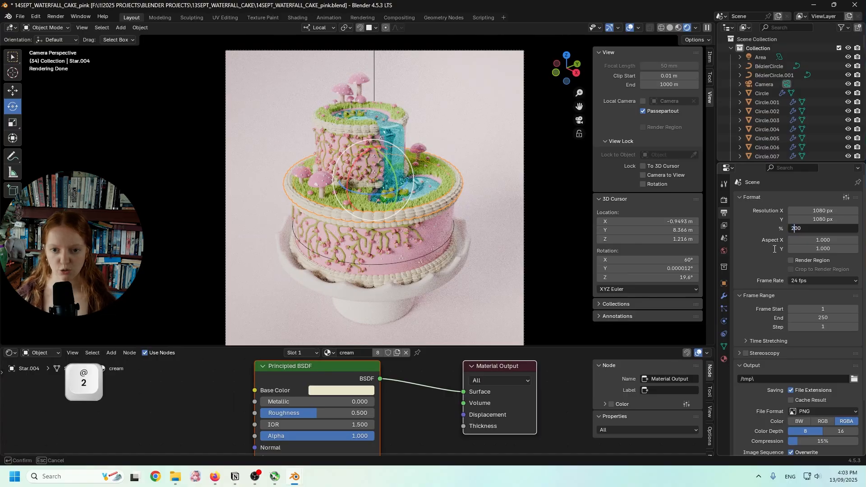
pyautogui.click(743, 231)
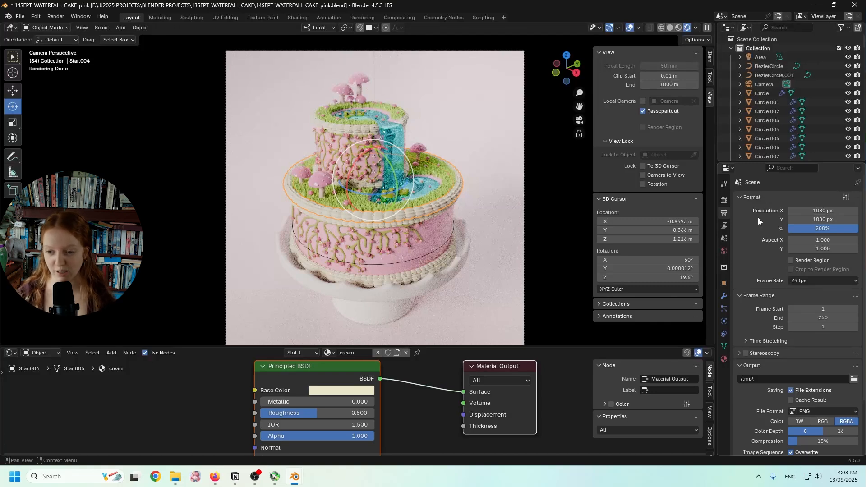
# - Look through the output and render settings and collapse the Format and Frame Range sections
pyautogui.scroll(-4, 754, 226)
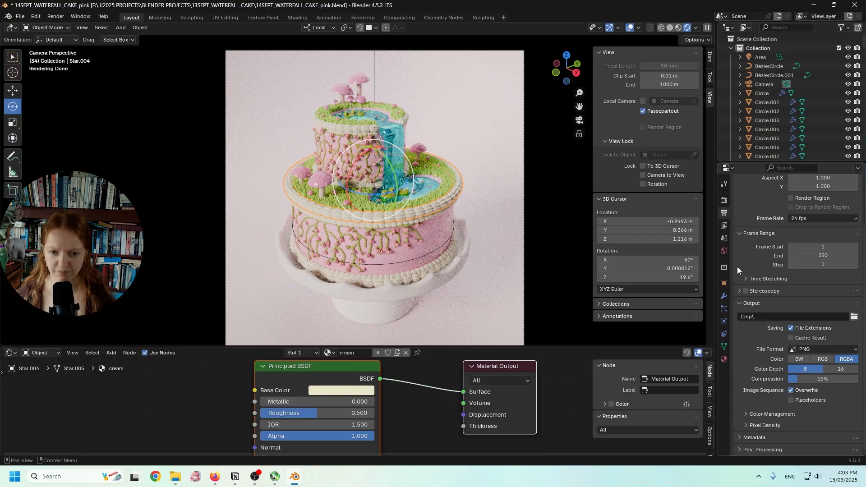
pyautogui.click(724, 201)
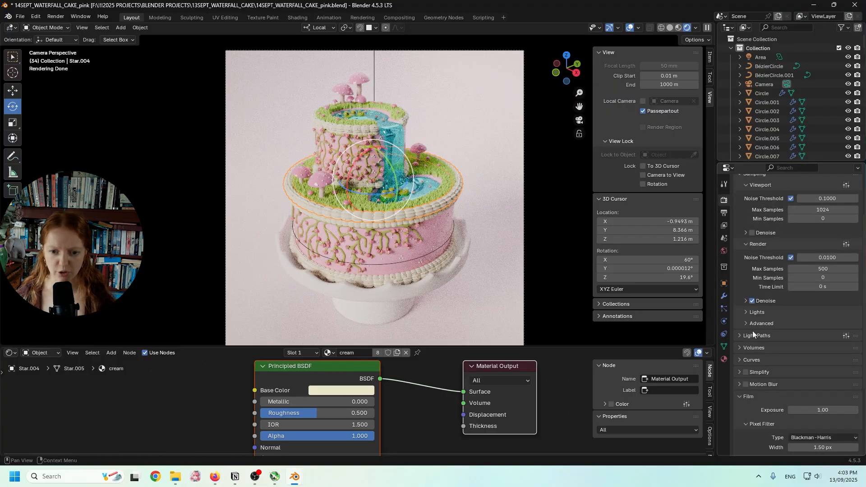
pyautogui.scroll(3, 744, 245)
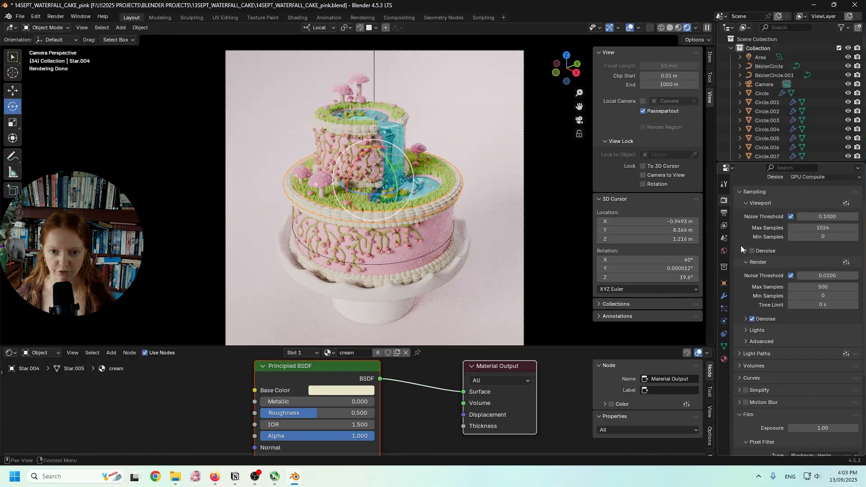
pyautogui.click(724, 212)
pyautogui.click(739, 197)
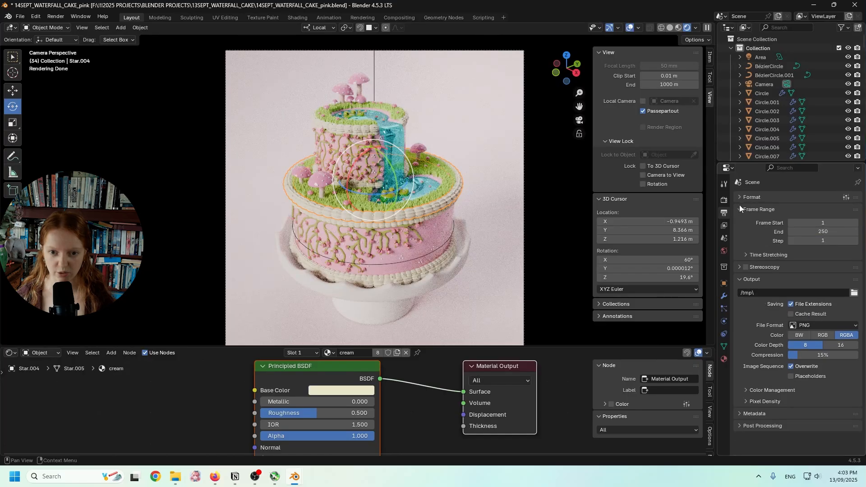
pyautogui.click(738, 209)
# - In the render colour management, try the Punchy and Very High Contrast looks, and settle on High Contrast
pyautogui.click(724, 201)
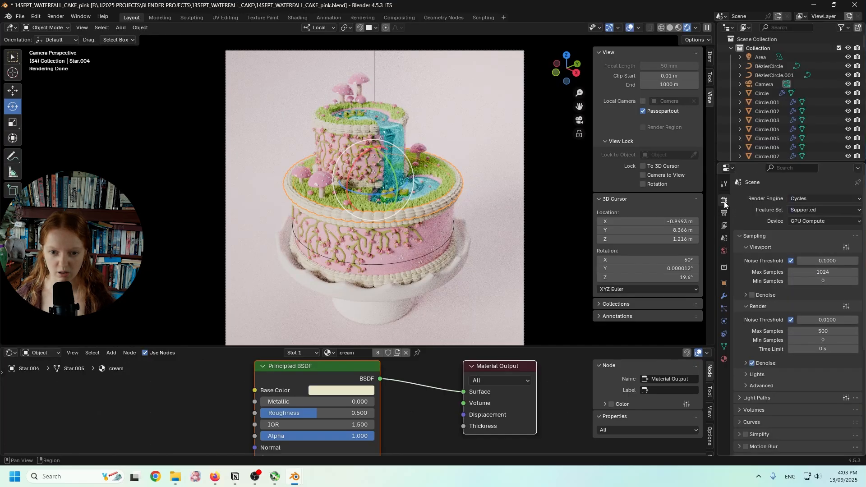
pyautogui.click(741, 235)
pyautogui.scroll(-1, 745, 318)
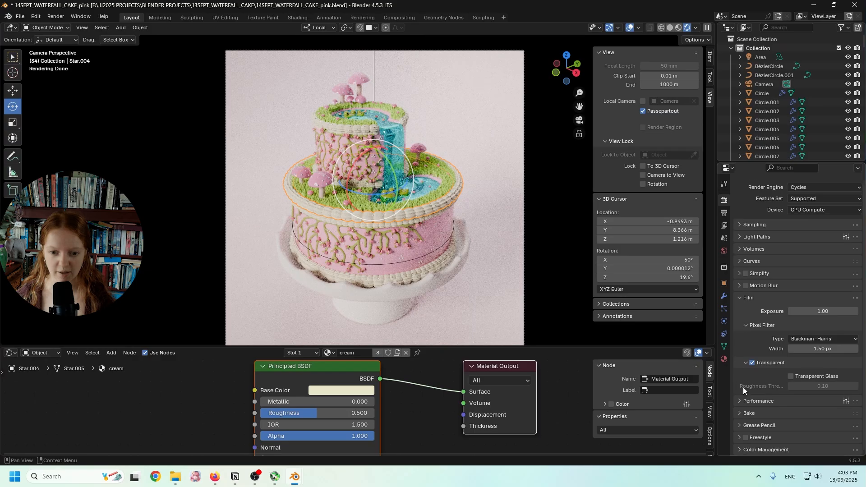
pyautogui.click(738, 452)
pyautogui.scroll(-6, 743, 439)
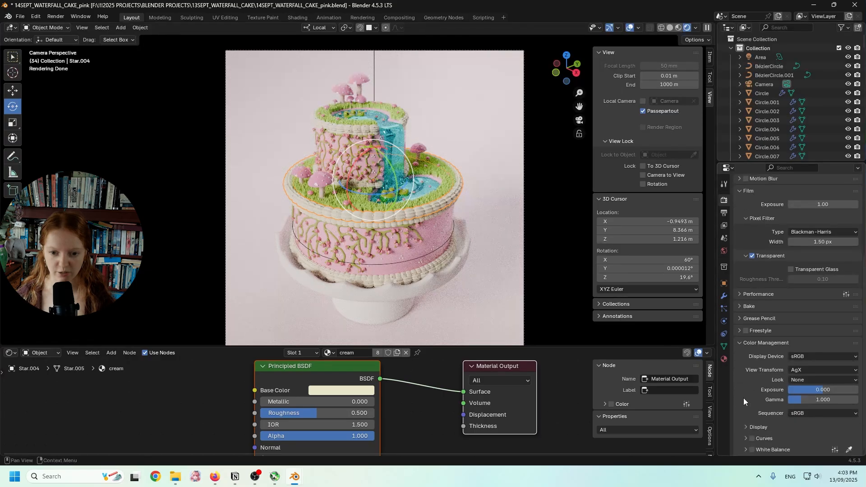
pyautogui.click(816, 380)
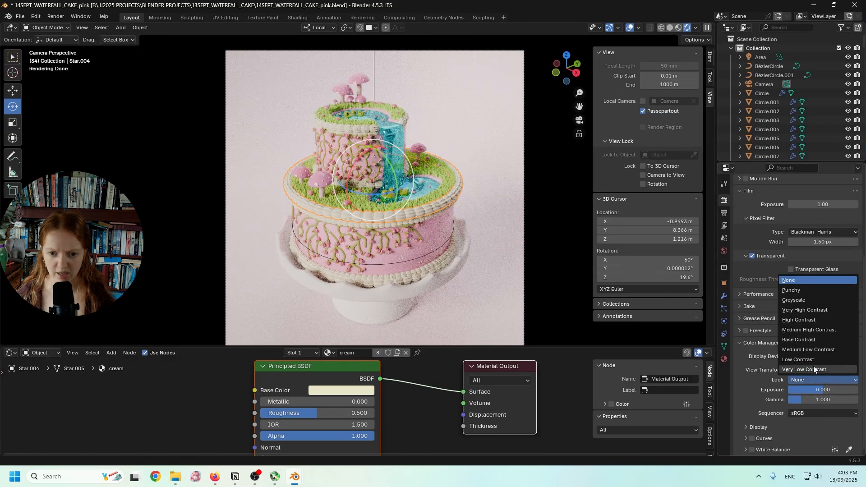
pyautogui.click(803, 291)
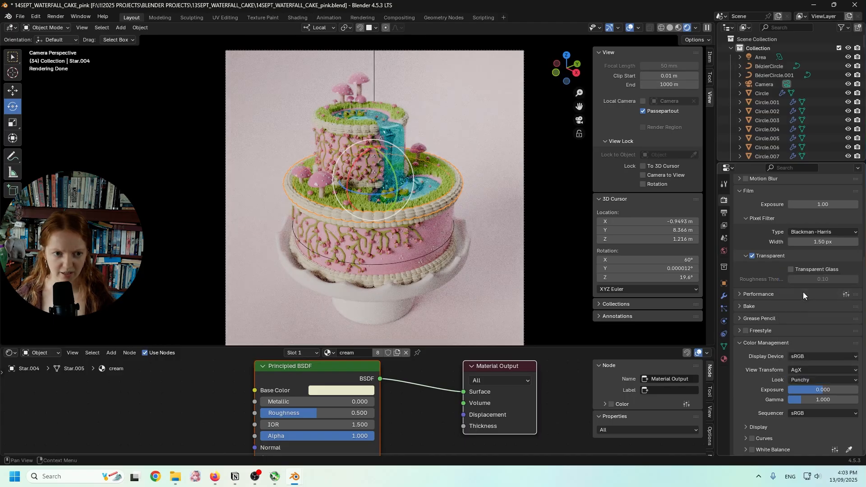
pyautogui.click(810, 380)
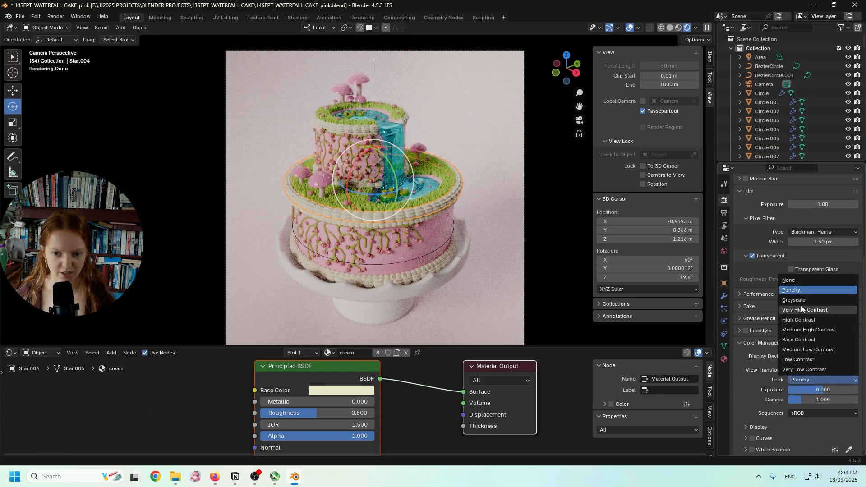
pyautogui.click(802, 309)
pyautogui.click(809, 378)
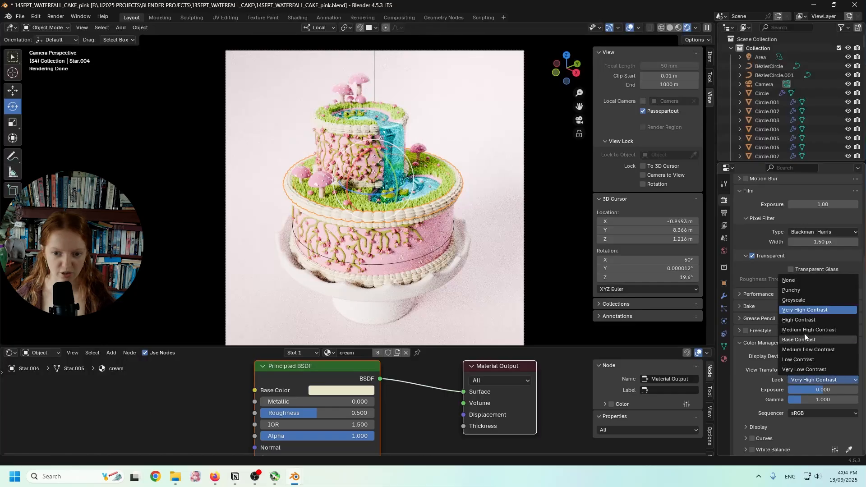
pyautogui.click(803, 321)
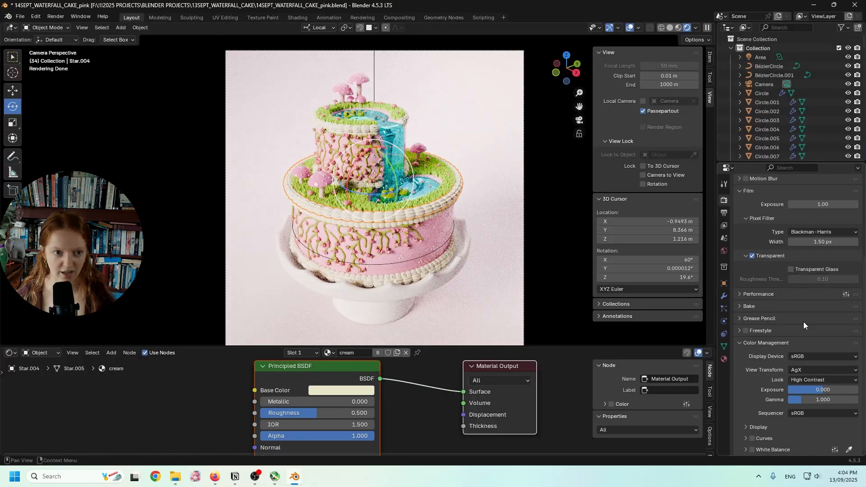
# - Raise the colour management exposure to about 0.127 and the gamma to about 1.063
pyautogui.moveTo(818, 388)
pyautogui.mouseDown()
pyautogui.moveTo(834, 388)
pyautogui.moveTo(825, 390)
pyautogui.mouseUp()
pyautogui.click(810, 379)
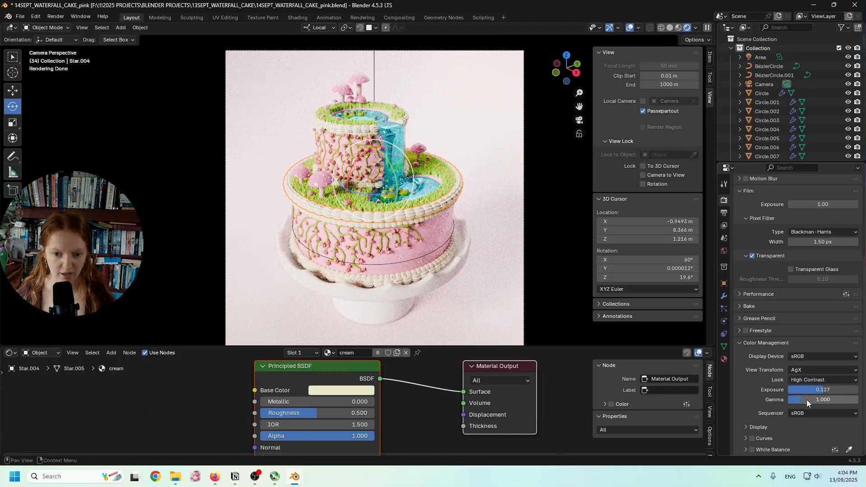
pyautogui.moveTo(802, 399)
pyautogui.mouseDown()
pyautogui.moveTo(814, 399)
pyautogui.moveTo(801, 398)
pyautogui.mouseUp()
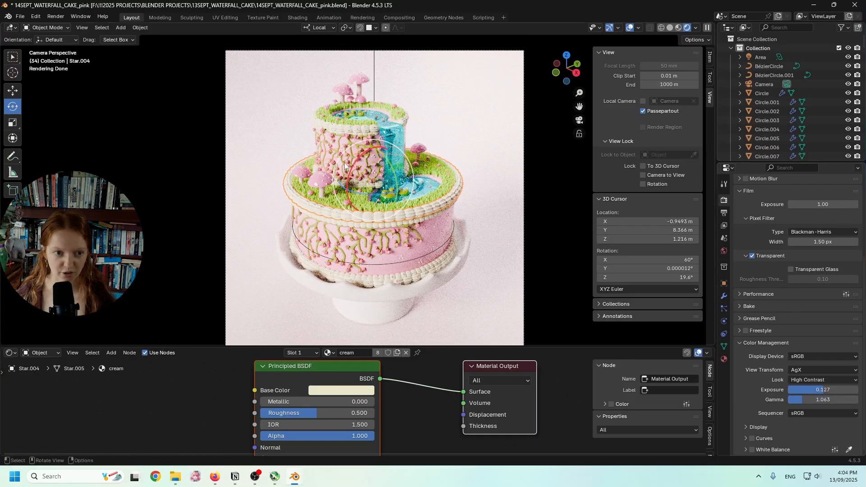
# - Compare the Filmic and Standard view transforms on the cake, and return to AgX
pyautogui.scroll(4, 483, 89)
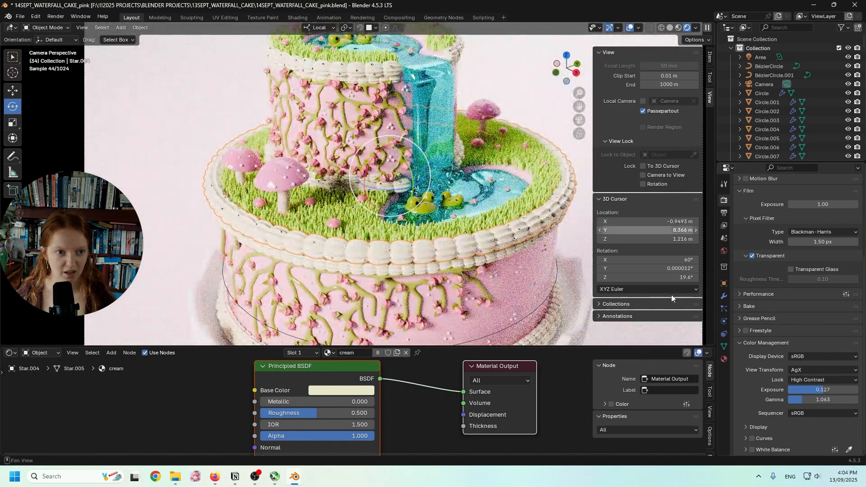
pyautogui.click(810, 380)
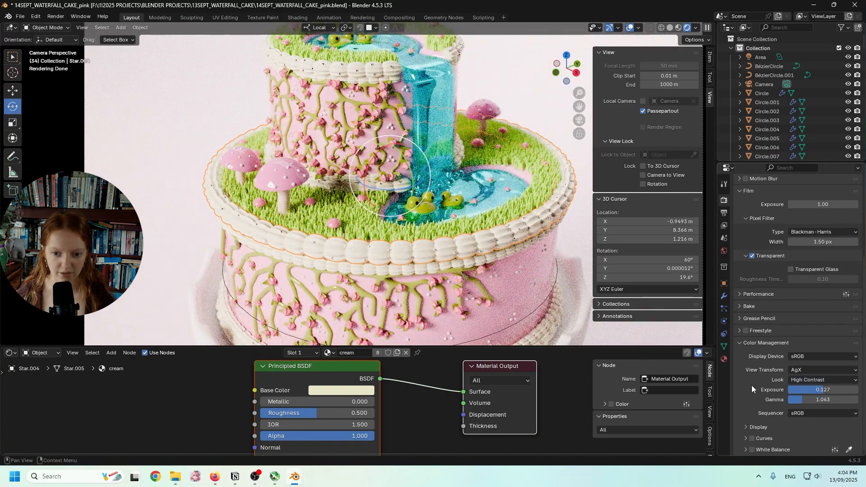
pyautogui.click(809, 369)
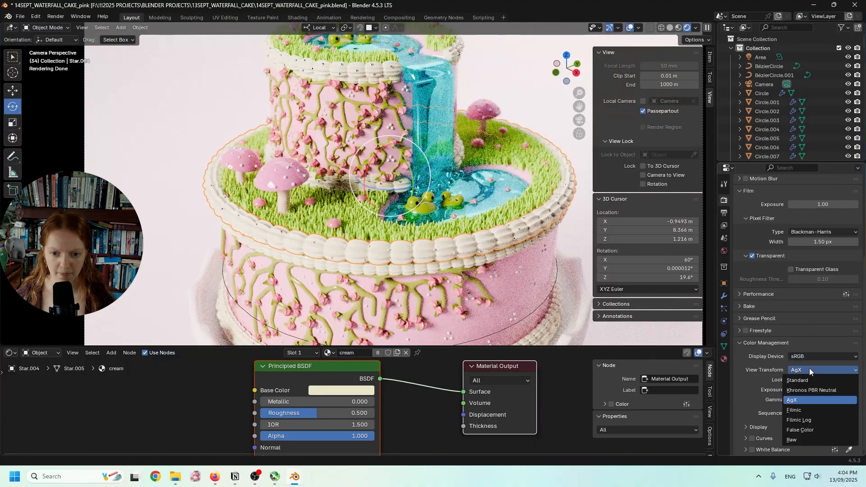
pyautogui.click(810, 410)
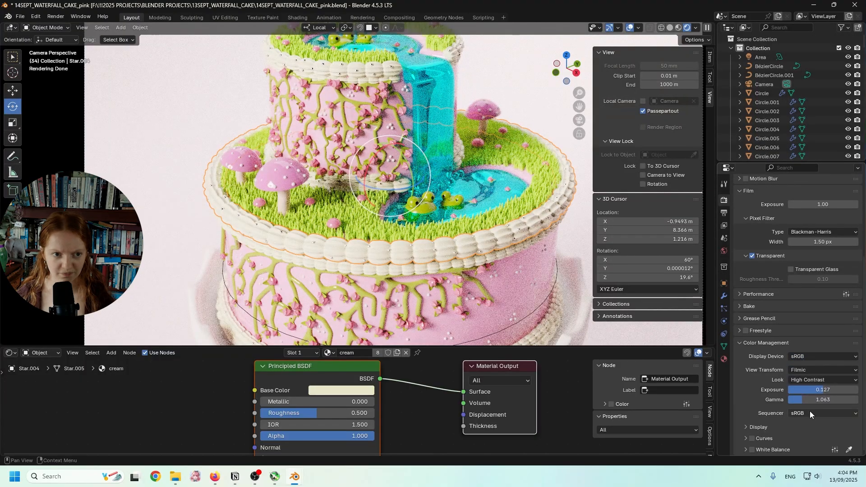
pyautogui.click(811, 370)
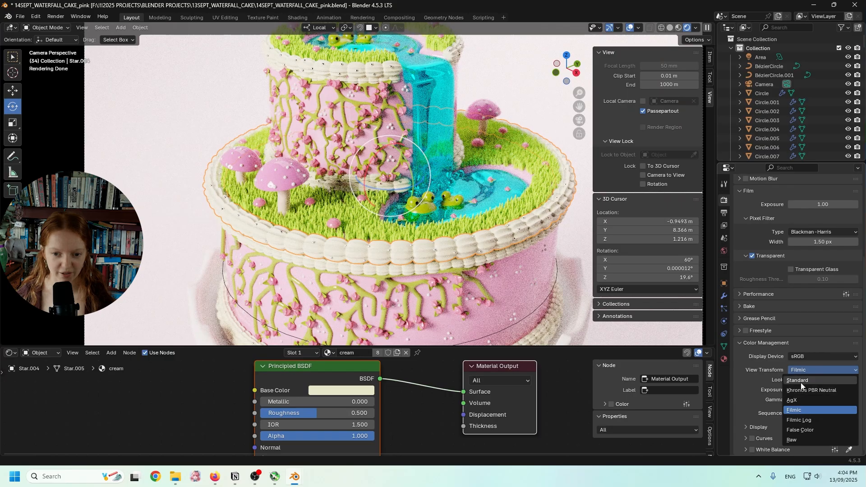
pyautogui.click(800, 381)
pyautogui.click(814, 371)
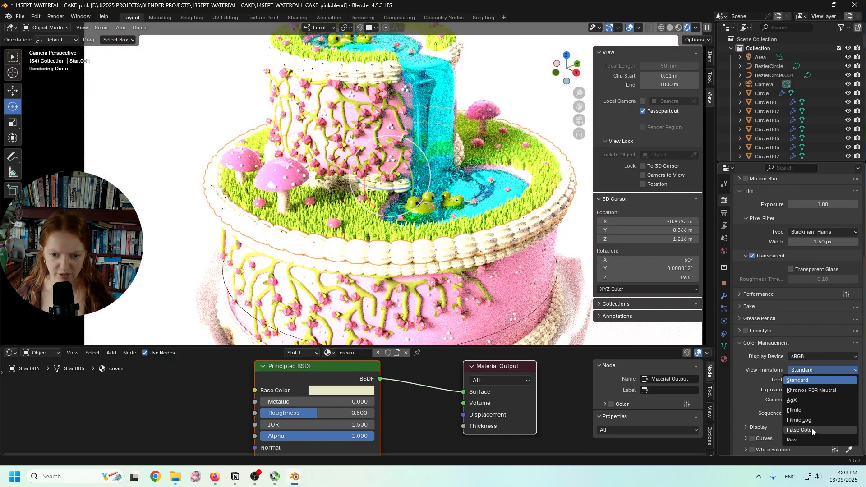
pyautogui.click(808, 401)
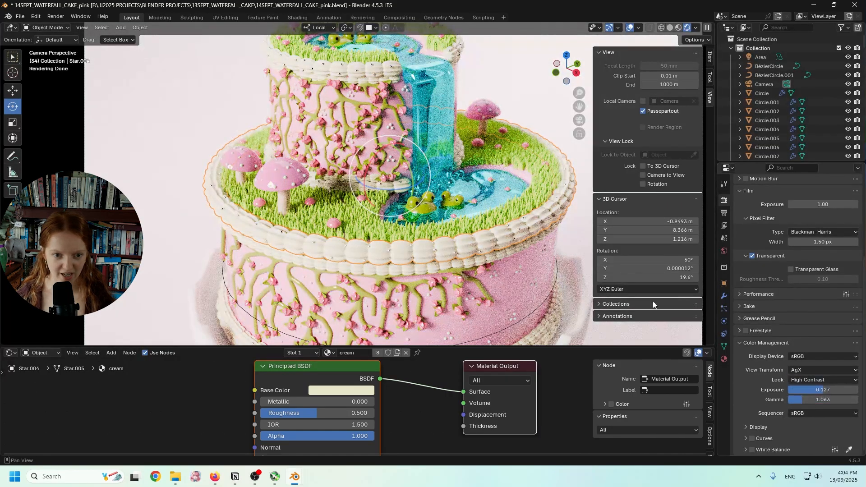
# - Switch the view transform to Filmic and set the look to Medium High Contrast
pyautogui.click(803, 369)
pyautogui.click(805, 409)
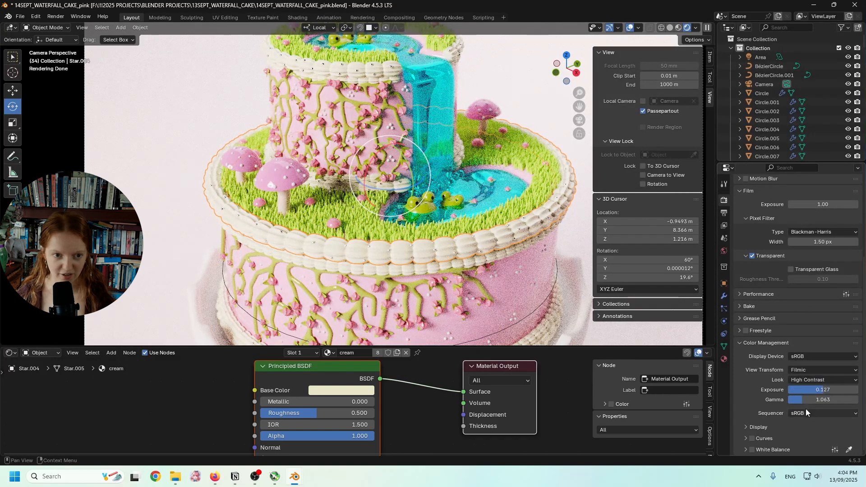
pyautogui.moveTo(814, 389)
pyautogui.mouseDown()
pyautogui.moveTo(791, 390)
pyautogui.moveTo(824, 389)
pyautogui.mouseUp()
pyautogui.click(822, 380)
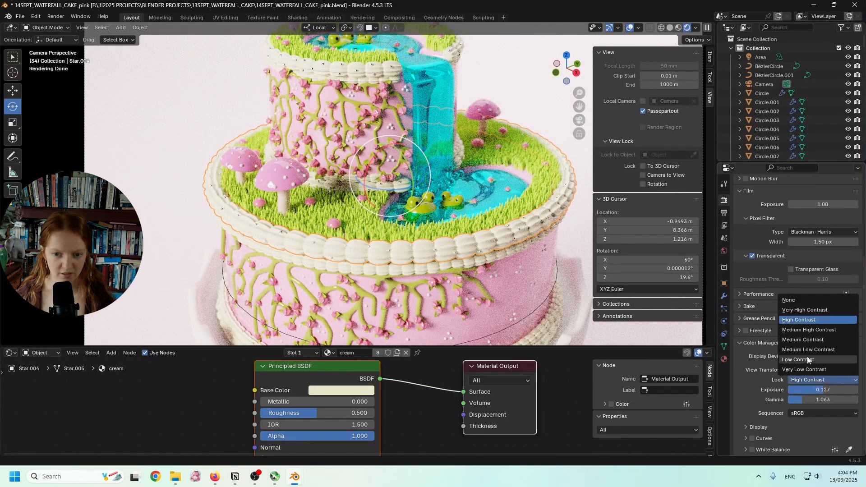
pyautogui.click(805, 330)
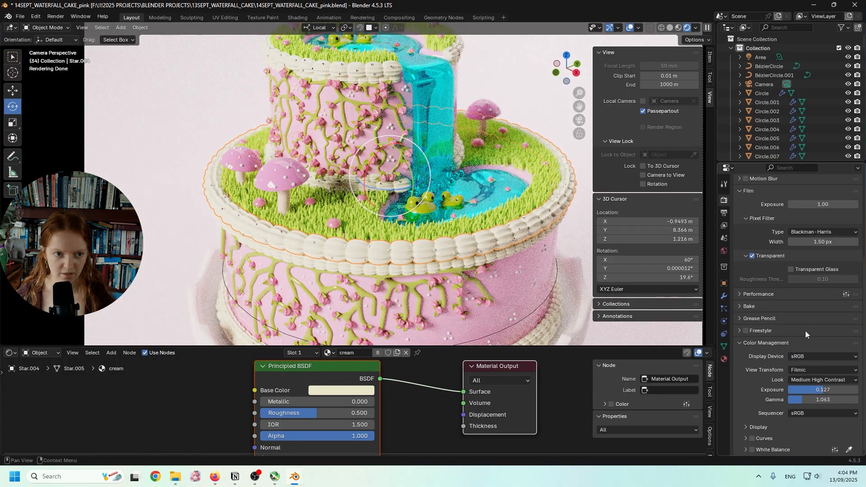
# - Check the cake against the background and set the view transform back to AgX
pyautogui.click(556, 107)
pyautogui.scroll(-3, 529, 139)
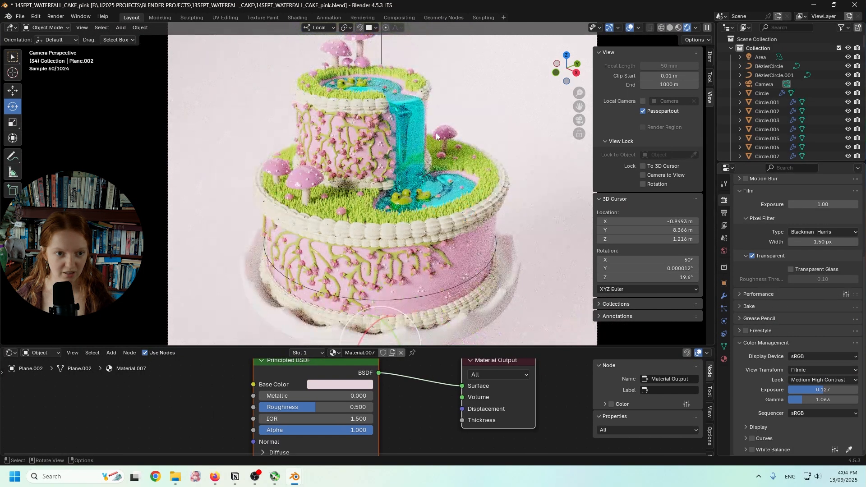
pyautogui.scroll(2, 478, 234)
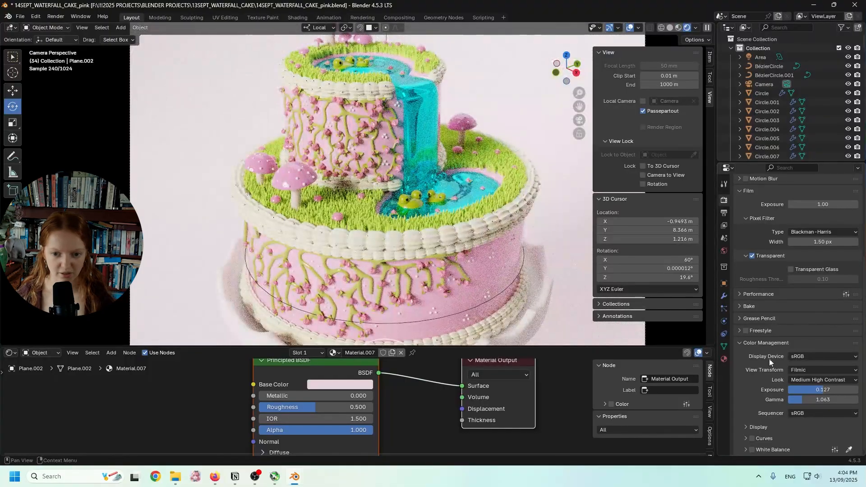
pyautogui.click(802, 359)
pyautogui.click(801, 360)
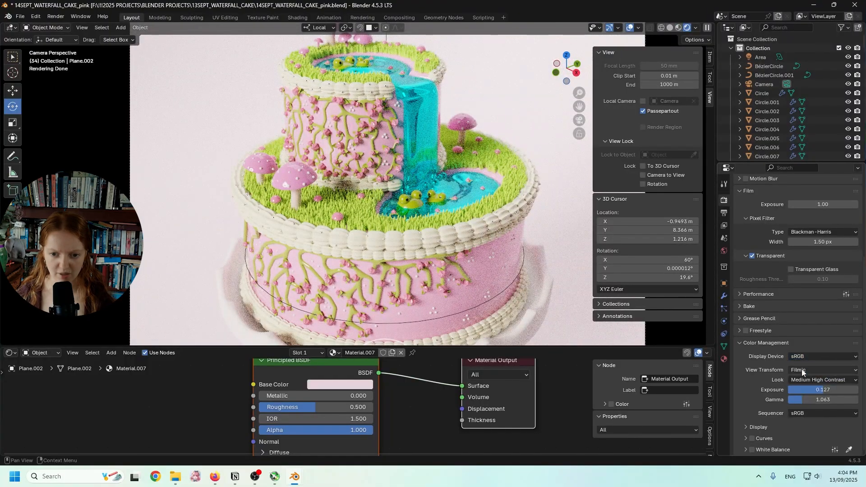
pyautogui.click(802, 371)
pyautogui.click(801, 400)
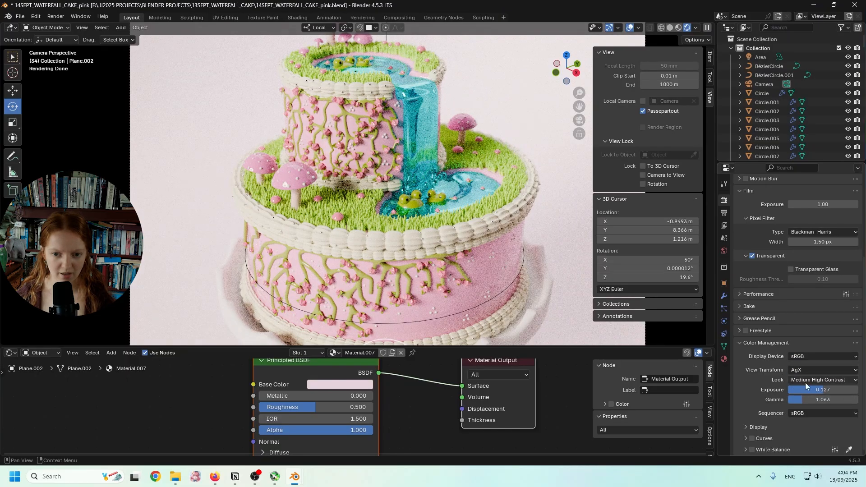
pyautogui.click(823, 379)
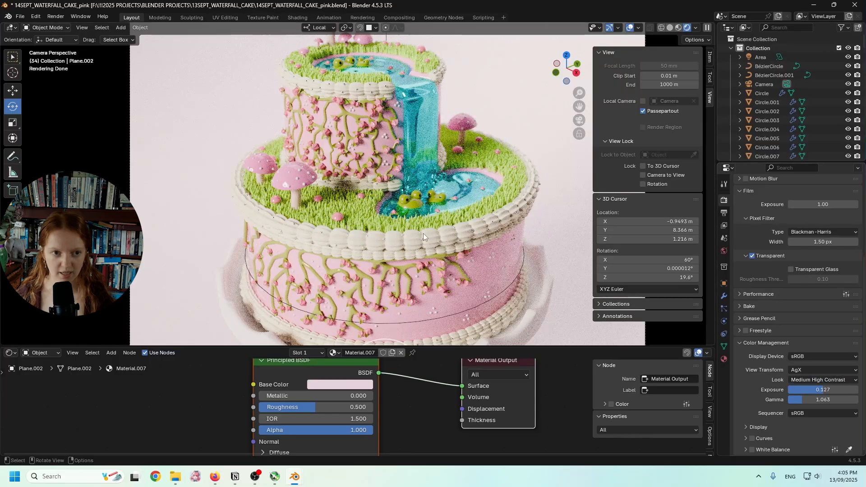
# - Save the pink cake file and render the final image
pyautogui.scroll(-1, 423, 233)
pyautogui.scroll(-4, 299, 166)
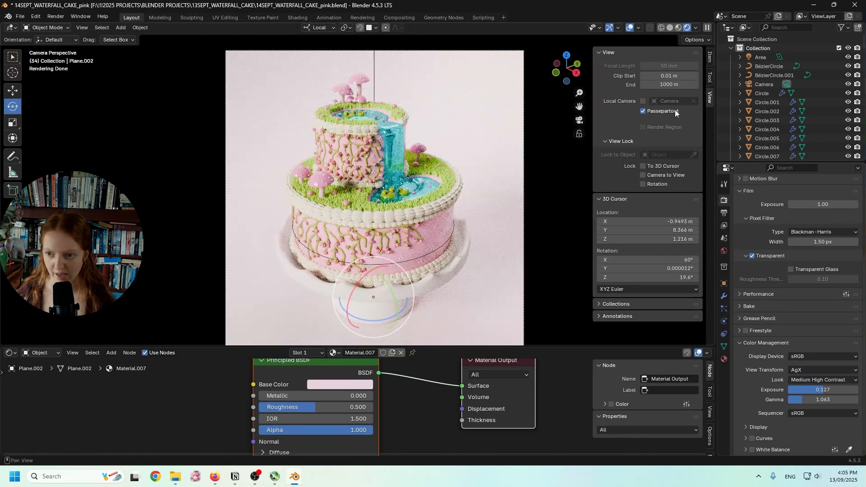
pyautogui.hotkey('ctrl', 's')
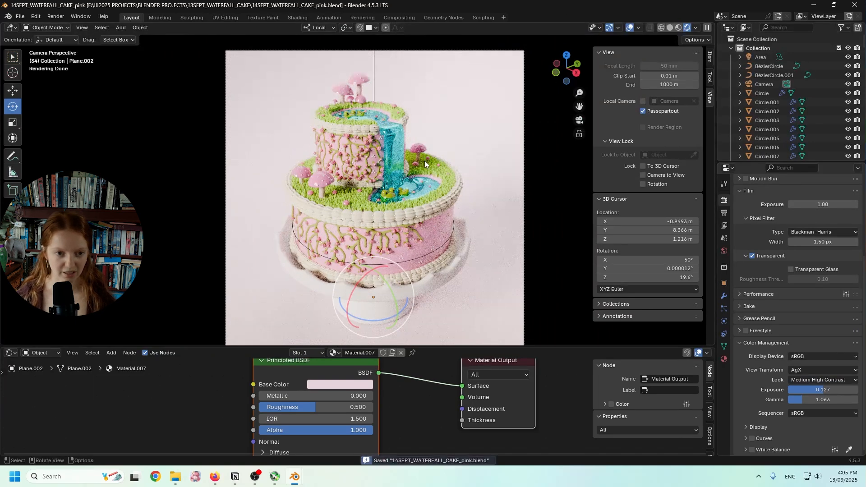
pyautogui.click(62, 16)
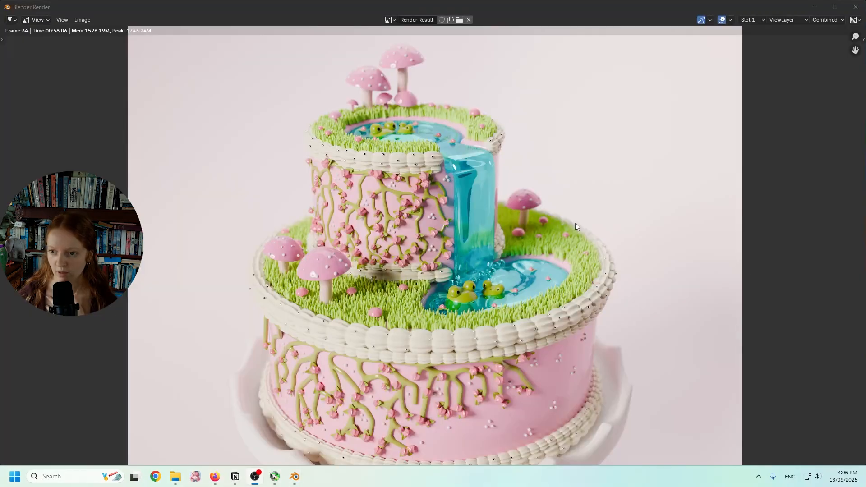
# - Inspect the finished render and save it as cake_1.png in the waterfall cake project folder
pyautogui.scroll(-1, 472, 188)
pyautogui.moveTo(479, 204); pyautogui.dragTo(480, 176, button='middle')
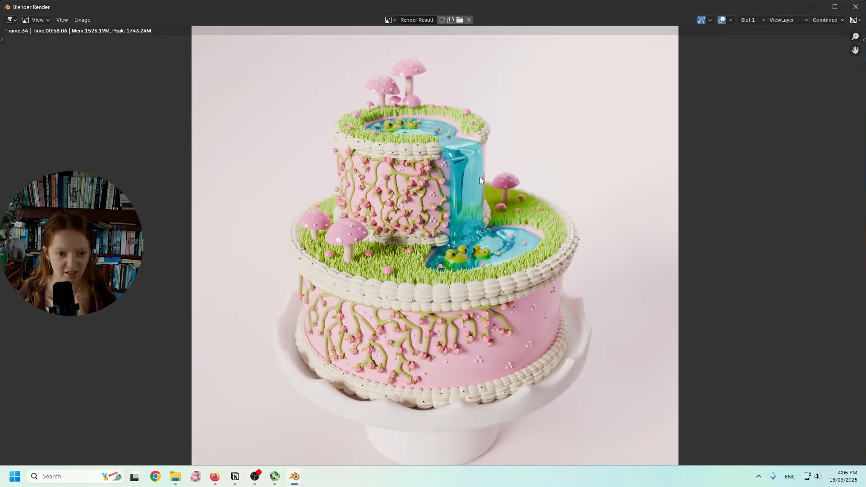
pyautogui.click(81, 20)
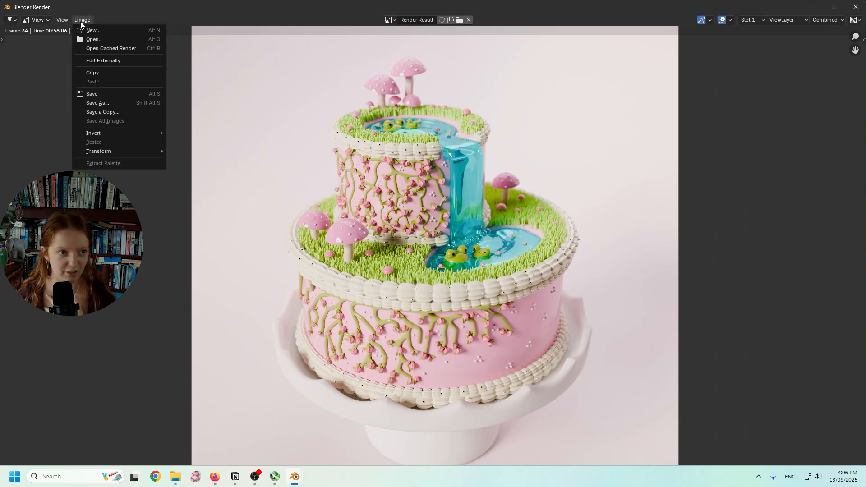
pyautogui.click(120, 102)
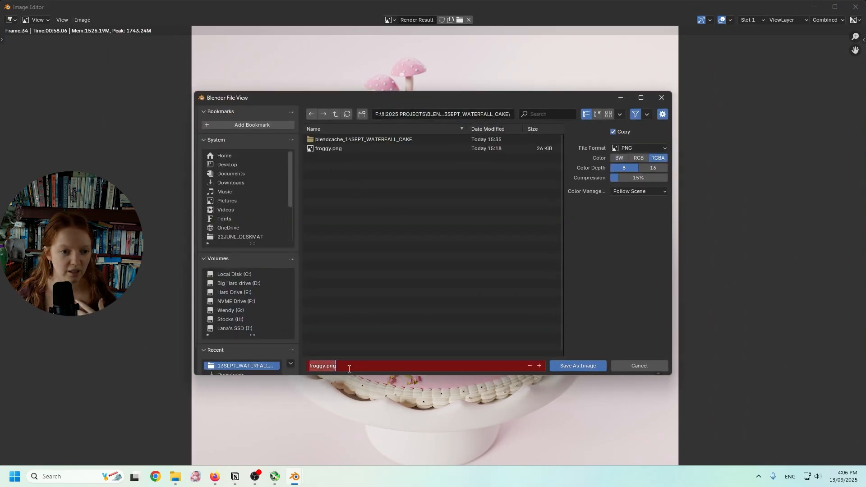
pyautogui.write('cake')
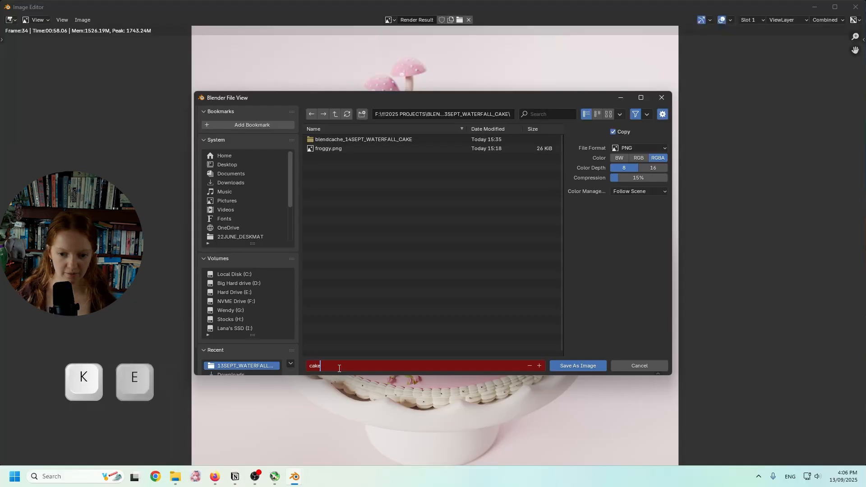
pyautogui.write('1.png')
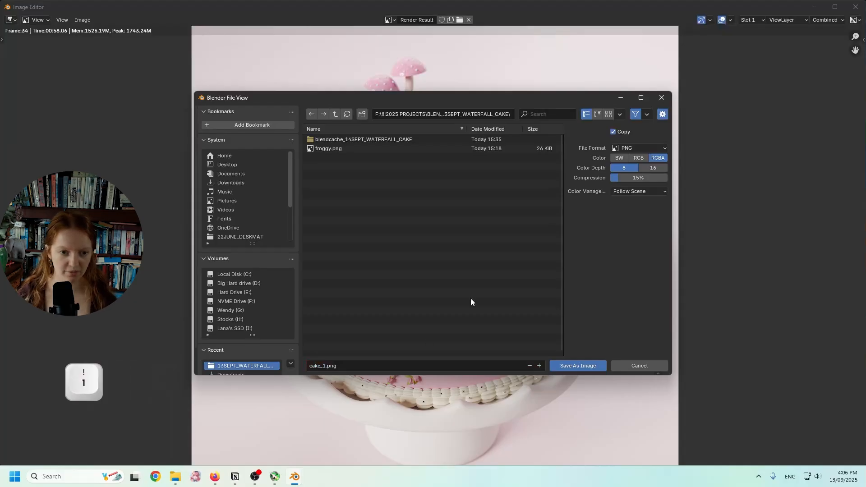
pyautogui.click(589, 366)
# - Launch Photoshop and open the cake_1.png render
pyautogui.click(84, 474)
pyautogui.write('photoshop')
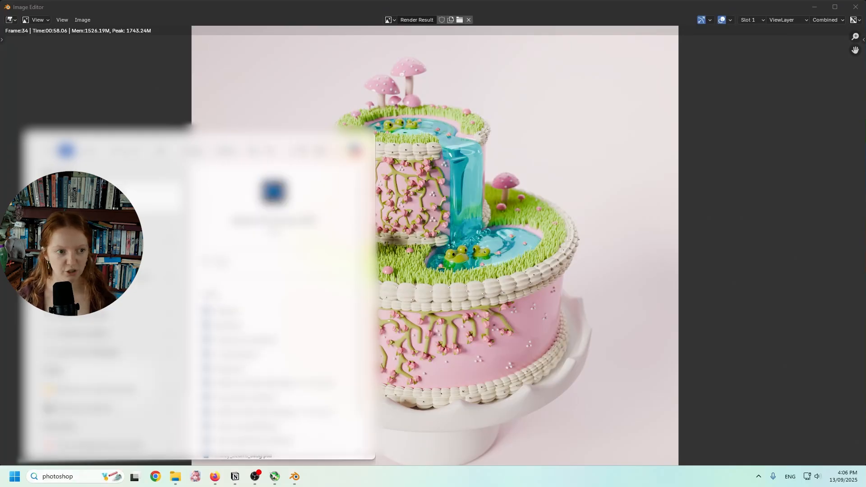
pyautogui.click(302, 296)
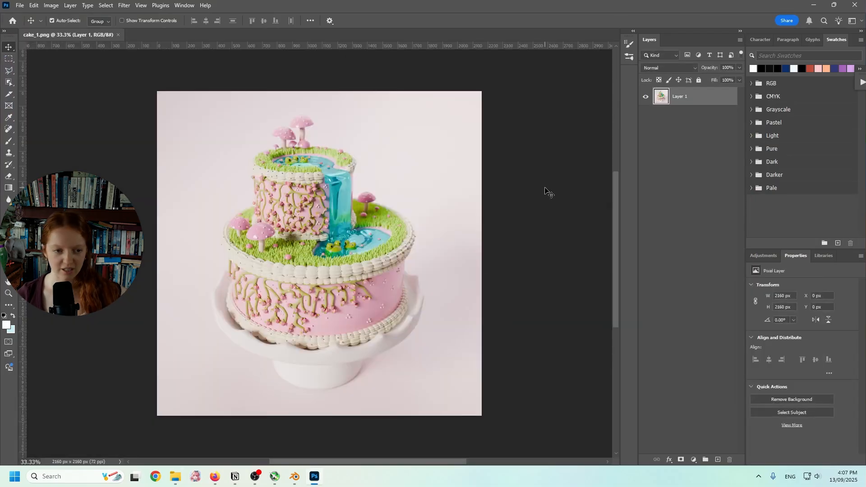
# - Examine the cake render up close, checking the frogs, ponds, waterfall, mushrooms and the piping on both tiers
pyautogui.click(545, 190)
pyautogui.keyDown('alt'); pyautogui.scroll(3, 311, 243); pyautogui.keyUp('alt')
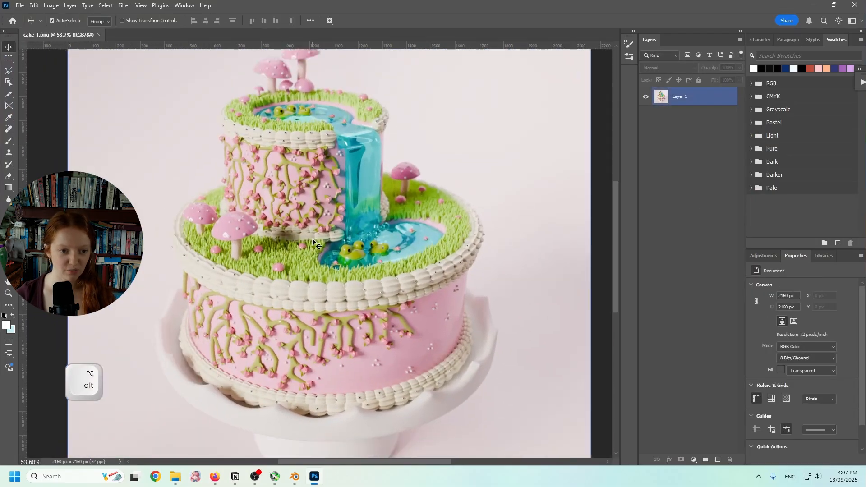
pyautogui.keyDown('alt'); pyautogui.scroll(4, 313, 242); pyautogui.keyUp('alt')
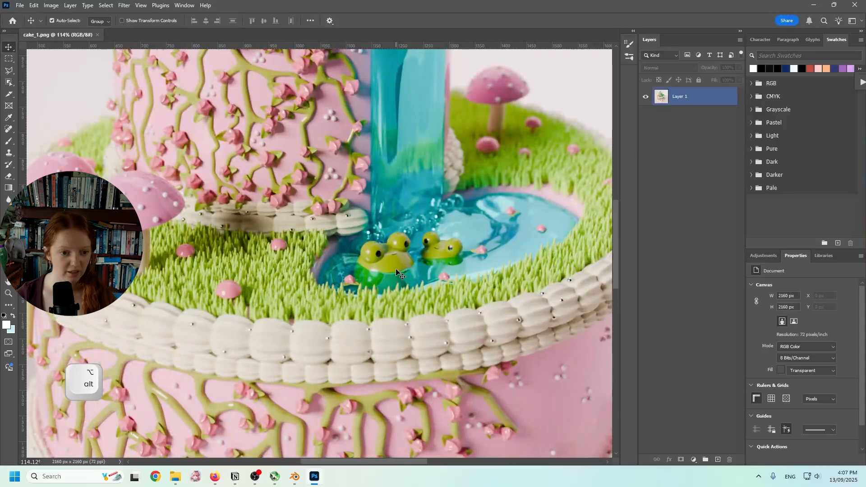
pyautogui.keyDown('alt'); pyautogui.scroll(-2, 397, 272); pyautogui.keyUp('alt')
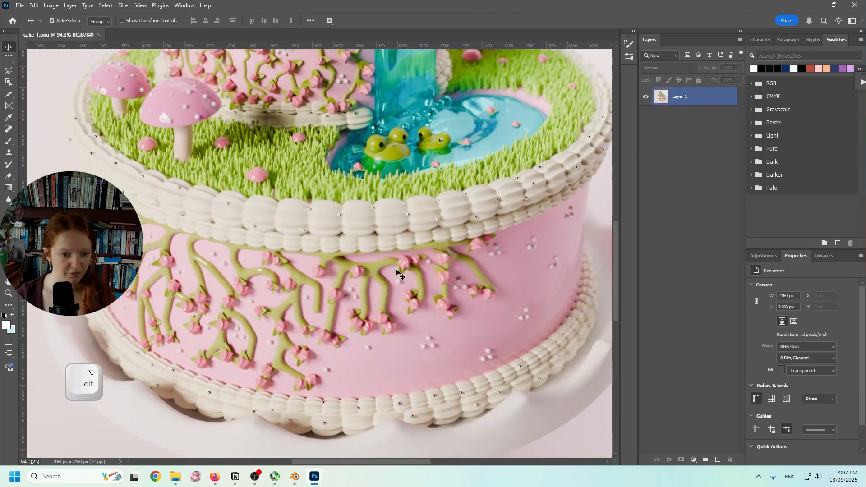
pyautogui.scroll(8, 397, 272)
pyautogui.keyDown('alt'); pyautogui.scroll(-1, 396, 272); pyautogui.keyUp('alt')
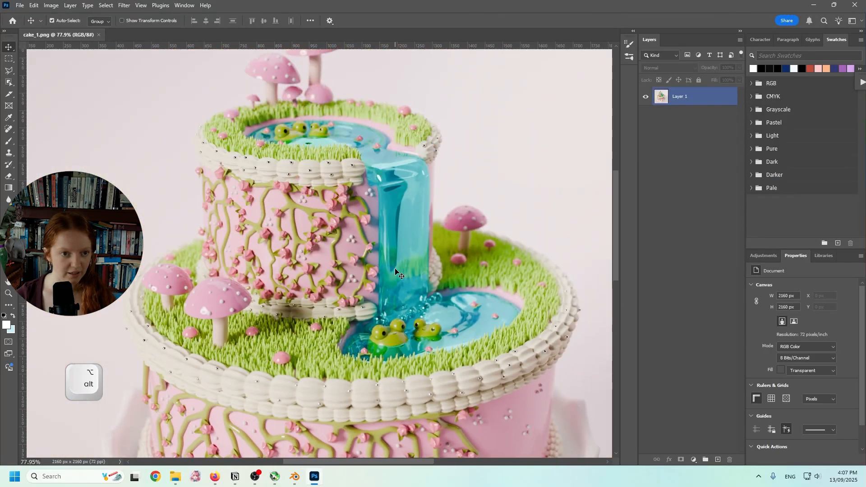
pyautogui.scroll(1, 396, 272)
pyautogui.keyDown('alt'); pyautogui.scroll(2, 339, 189); pyautogui.keyUp('alt')
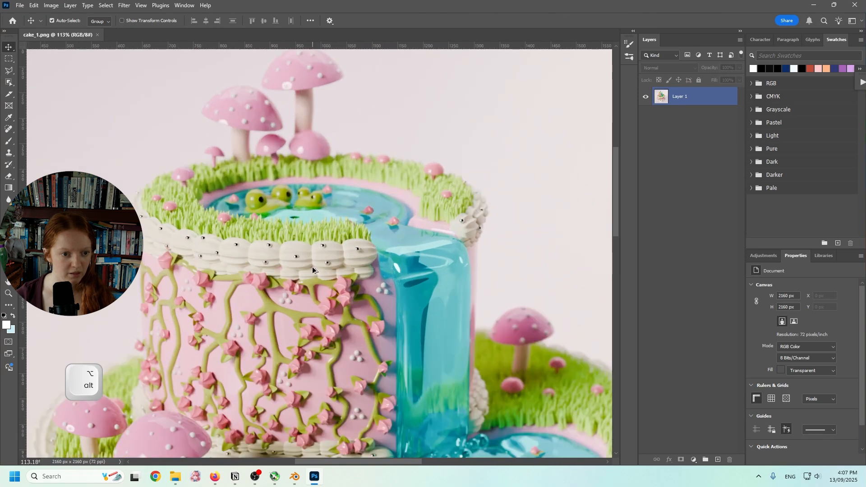
pyautogui.keyDown('alt'); pyautogui.scroll(-3, 313, 270); pyautogui.keyUp('alt')
pyautogui.scroll(-2, 313, 268)
pyautogui.keyDown('alt'); pyautogui.scroll(2, 312, 264); pyautogui.keyUp('alt')
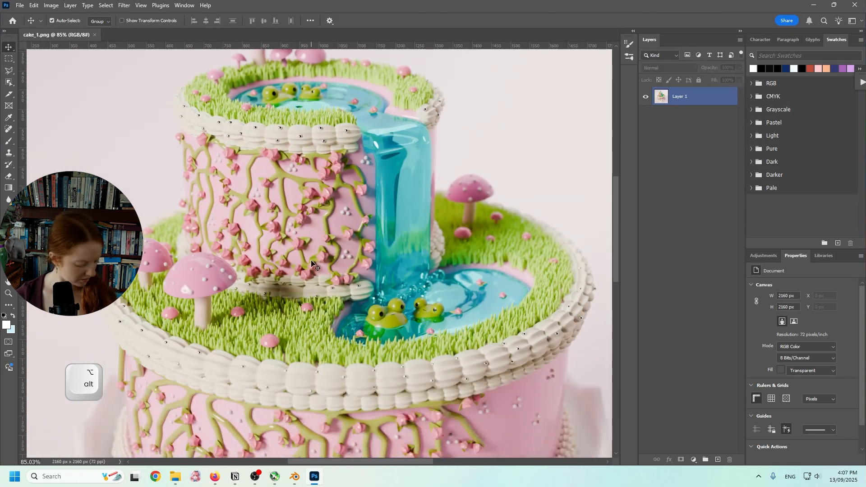
# - Examine the piped borders and vines on both tiers, the whole composition and the base of the cake stand
pyautogui.scroll(-3, 417, 333)
pyautogui.scroll(-1, 334, 336)
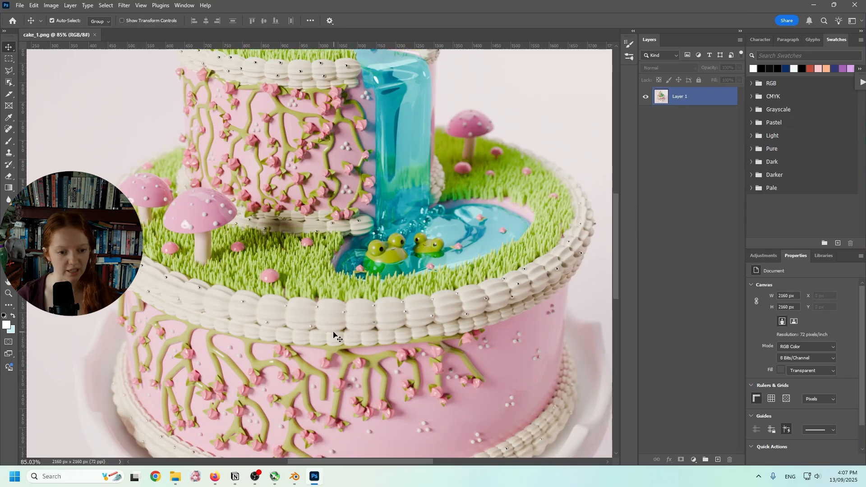
pyautogui.scroll(-2, 316, 338)
pyautogui.scroll(4, 316, 289)
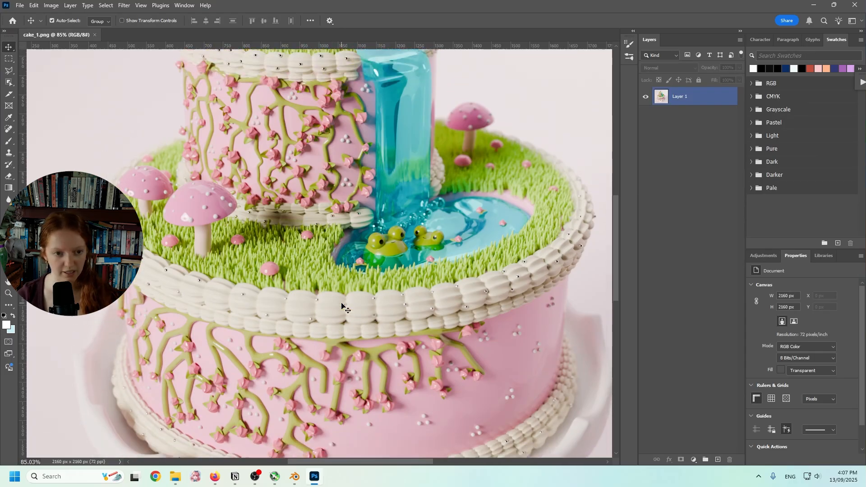
pyautogui.scroll(3, 321, 342)
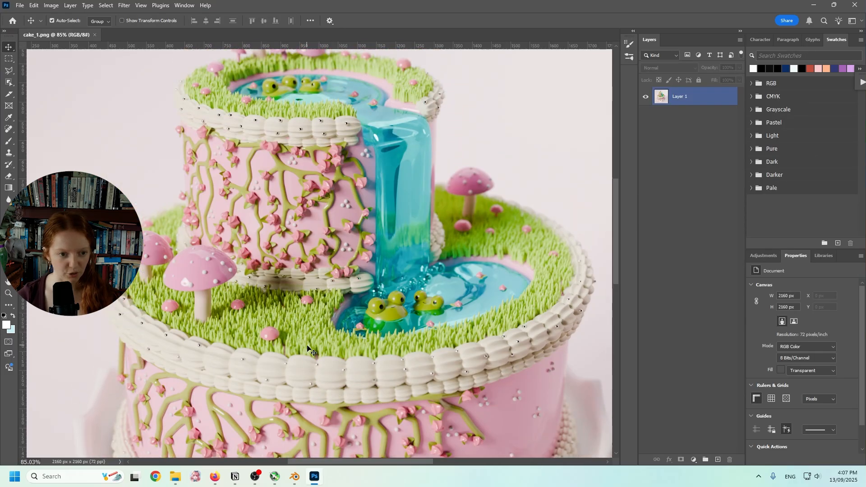
pyautogui.scroll(3, 364, 327)
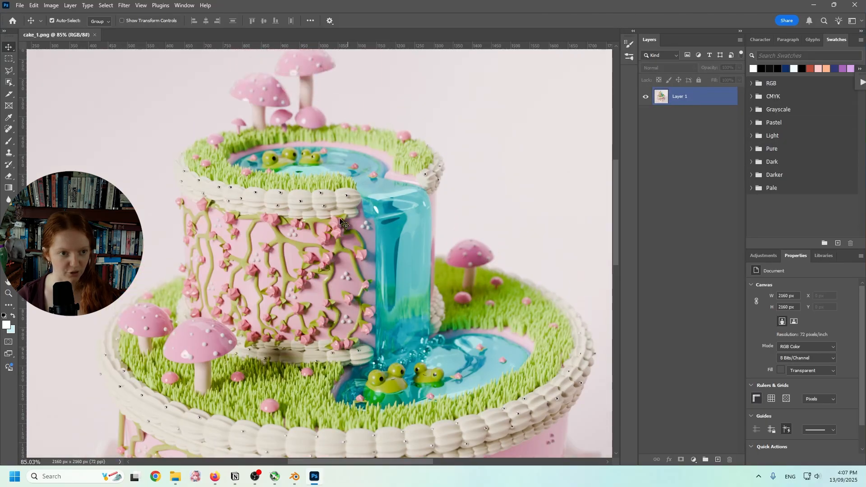
pyautogui.scroll(1, 271, 84)
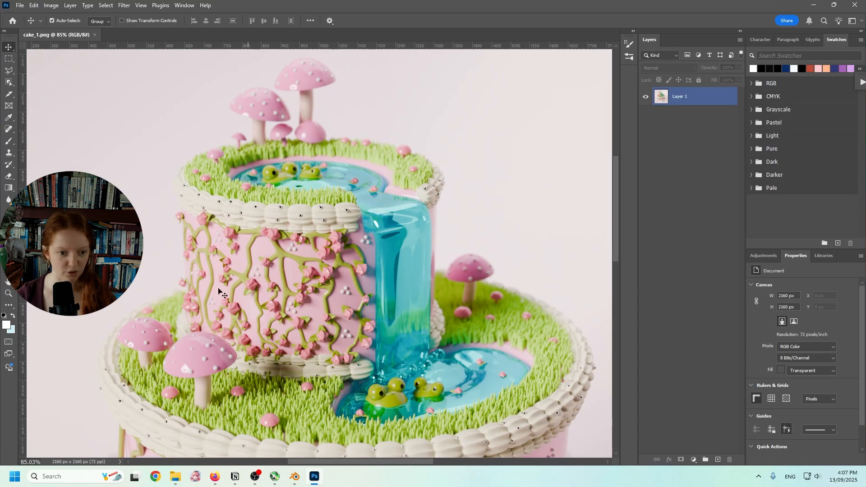
pyautogui.keyDown('alt'); pyautogui.scroll(-4, 284, 294); pyautogui.keyUp('alt')
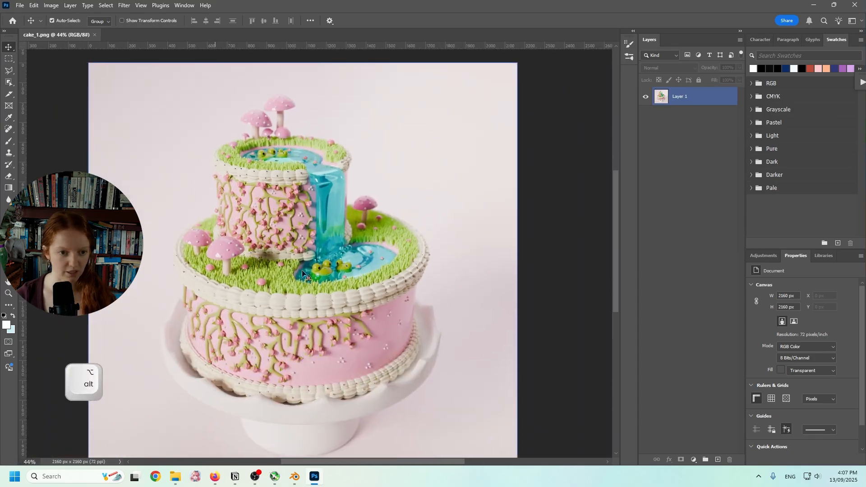
pyautogui.scroll(-1, 155, 260)
pyautogui.click(425, 324)
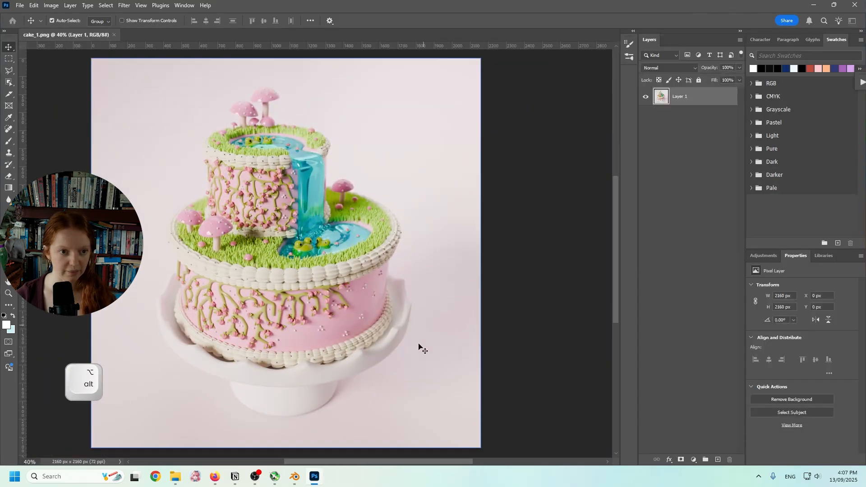
pyautogui.keyDown('alt'); pyautogui.scroll(4, 328, 440); pyautogui.keyUp('alt')
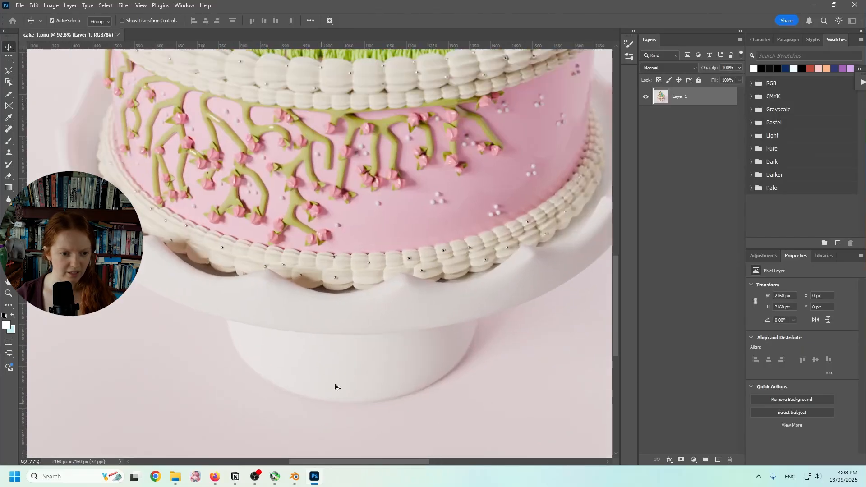
# - Switch to Blender, close the finished render's window and bring up the main pink waterfall cake scene
pyautogui.moveTo(294, 476)
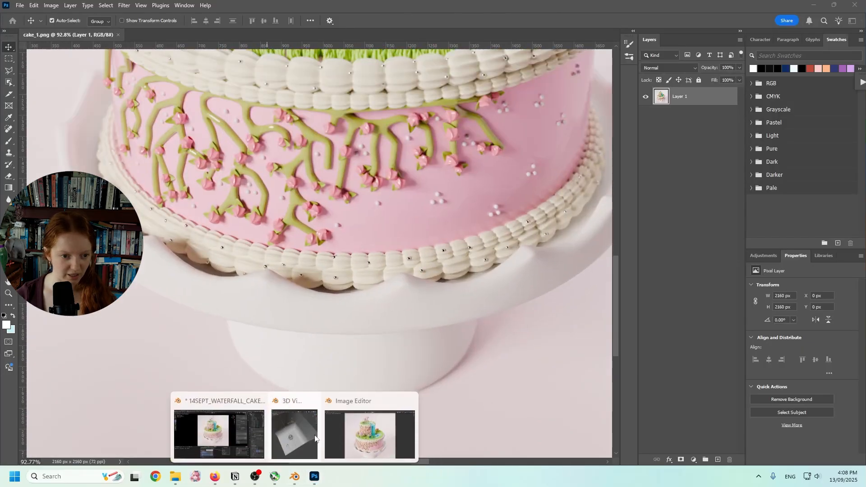
pyautogui.click(374, 435)
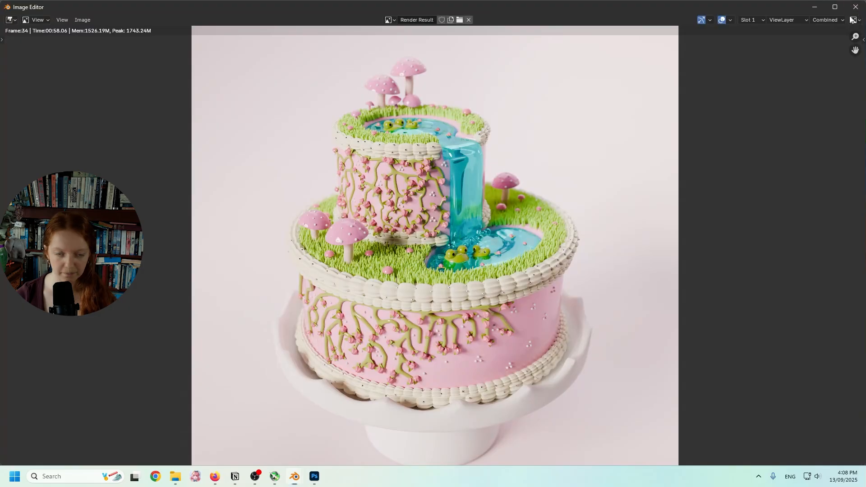
pyautogui.click(857, 10)
pyautogui.moveTo(294, 477)
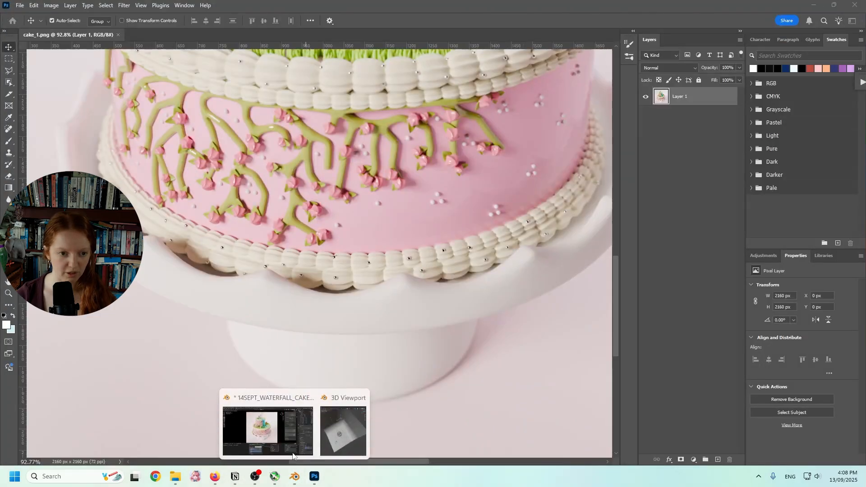
pyautogui.click(268, 431)
# - Add a new material to the cake stand and inspect the stand's base against the backdrop
pyautogui.click(421, 286)
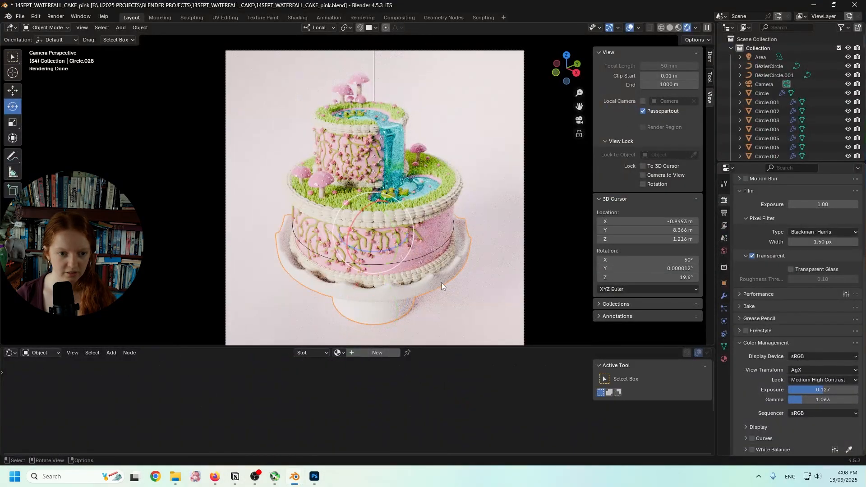
pyautogui.click(375, 353)
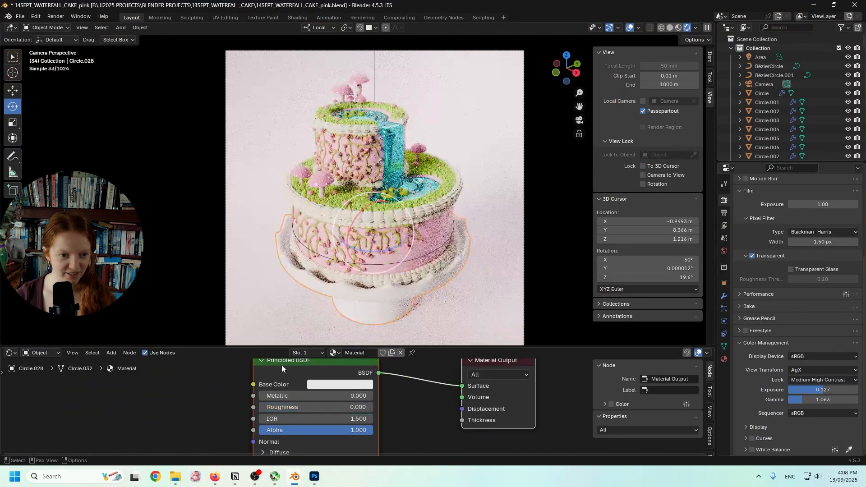
pyautogui.click(377, 323)
pyautogui.scroll(1, 377, 323)
pyautogui.keyDown('shift'); pyautogui.moveTo(377, 323); pyautogui.dragTo(361, 296, button='middle'); pyautogui.keyUp('shift')
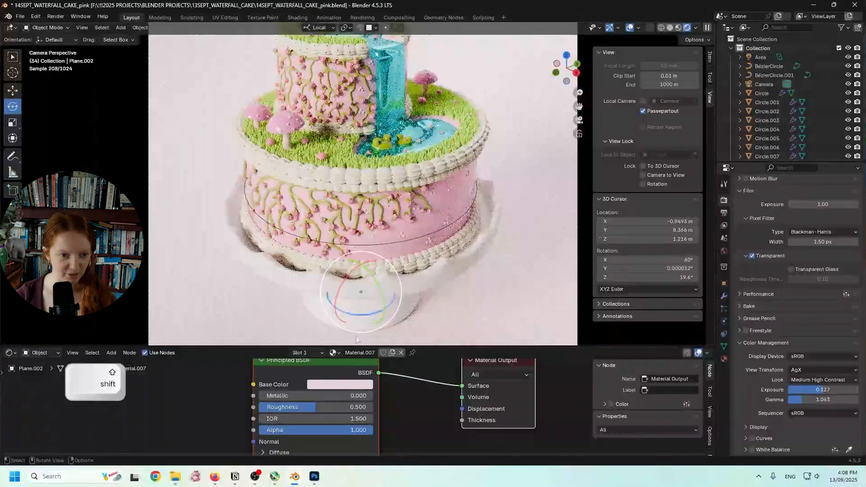
# - Switch back to Photoshop and review the cake_1.png render both as a whole and in close-up
pyautogui.click(317, 479)
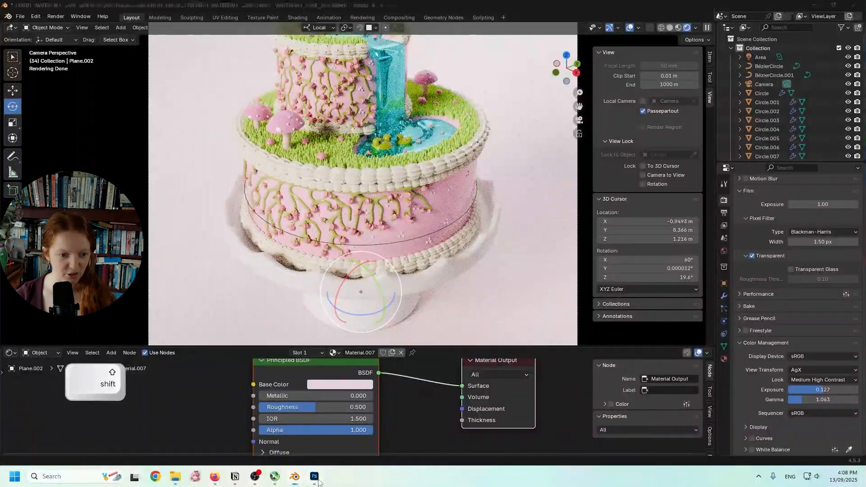
pyautogui.keyDown('alt'); pyautogui.scroll(-2, 328, 361); pyautogui.keyUp('alt')
pyautogui.keyDown('alt'); pyautogui.scroll(-3, 342, 325); pyautogui.keyUp('alt')
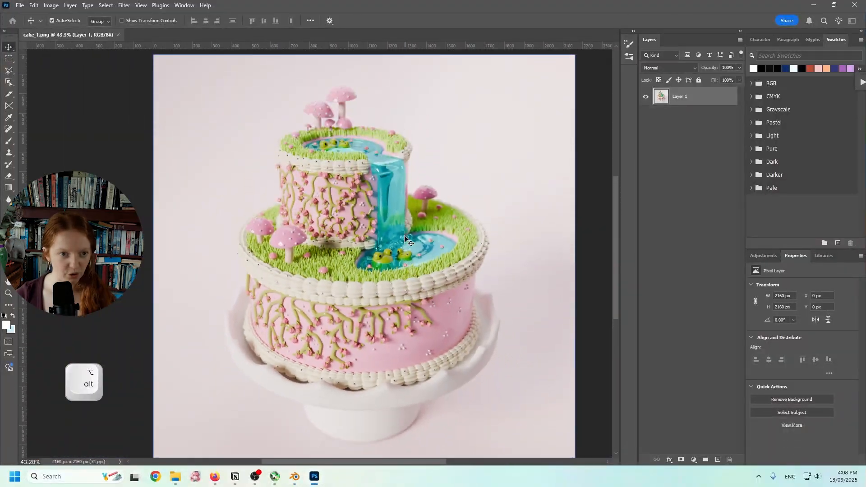
pyautogui.keyDown('alt'); pyautogui.scroll(5, 404, 234); pyautogui.keyUp('alt')
pyautogui.keyDown('alt'); pyautogui.scroll(-2, 404, 234); pyautogui.keyUp('alt')
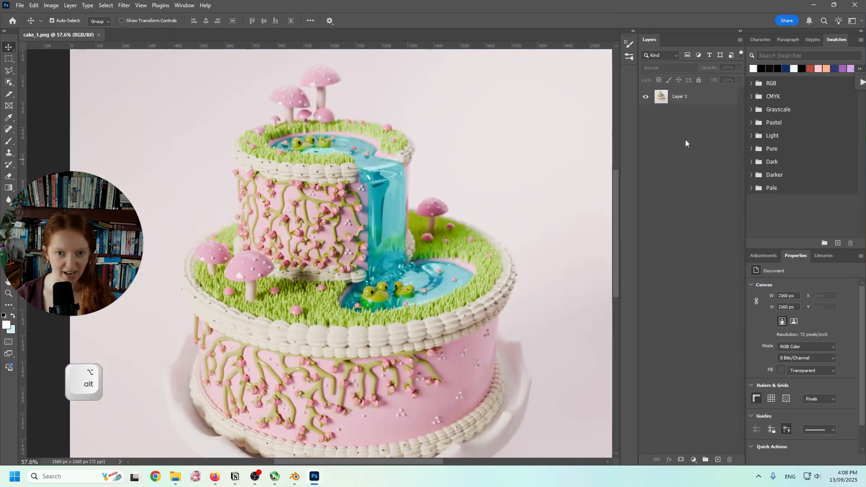
# - Add a Brightness/Contrast adjustment layer above the cake image and select Layer 1
pyautogui.click(763, 255)
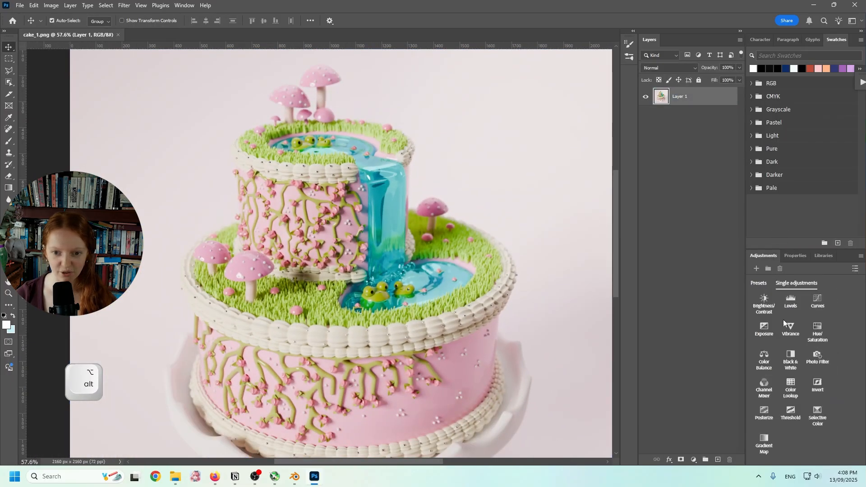
pyautogui.click(763, 302)
pyautogui.keyDown('alt'); pyautogui.scroll(-8, 580, 215); pyautogui.keyUp('alt')
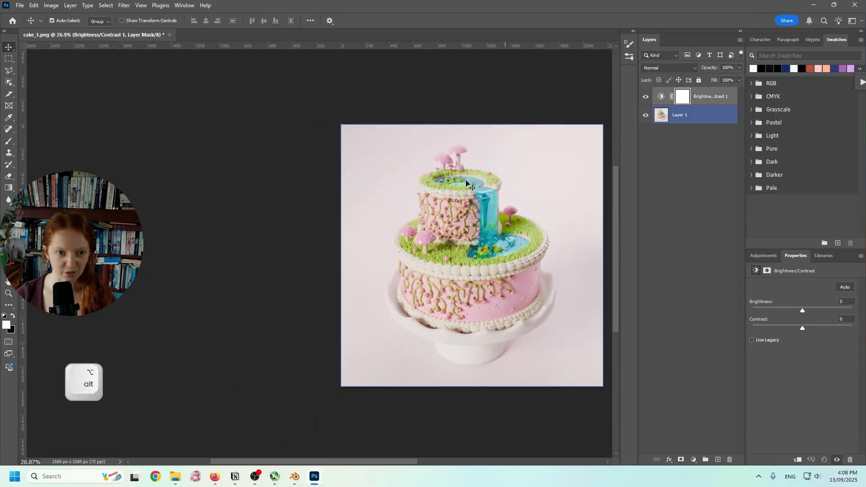
pyautogui.click(249, 174)
pyautogui.keyDown('alt'); pyautogui.scroll(3, 498, 251); pyautogui.keyUp('alt')
pyautogui.scroll(1, 480, 246)
pyautogui.click(703, 117)
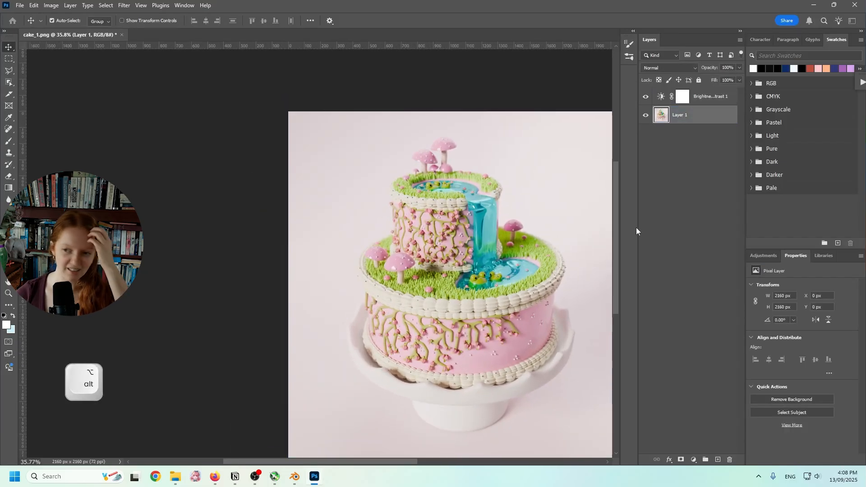